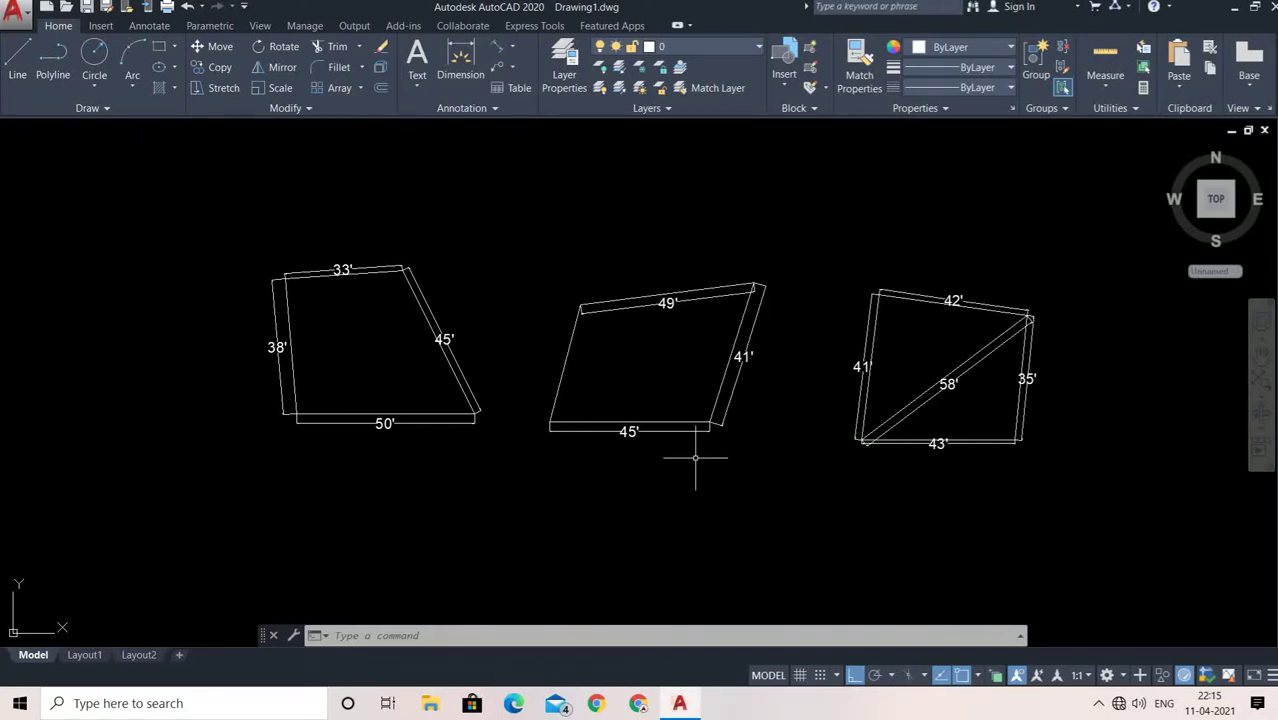
# Pan and zoom around the three dimensioned plots to free space on their right.
pyautogui.scroll(3, 658, 453)
pyautogui.moveTo(650, 462); pyautogui.dragTo(599, 442, button='middle')
pyautogui.moveTo(459, 428); pyautogui.dragTo(461, 448, button='middle')
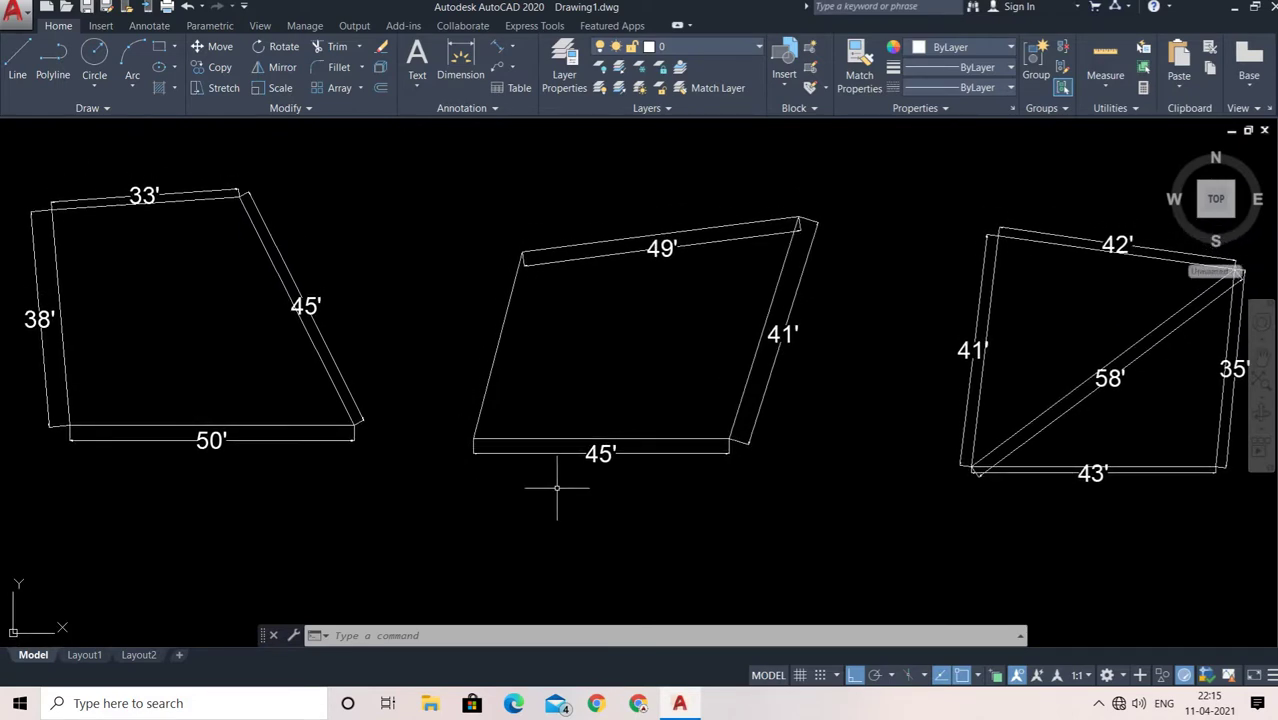
pyautogui.moveTo(685, 486); pyautogui.dragTo(652, 488, button='middle')
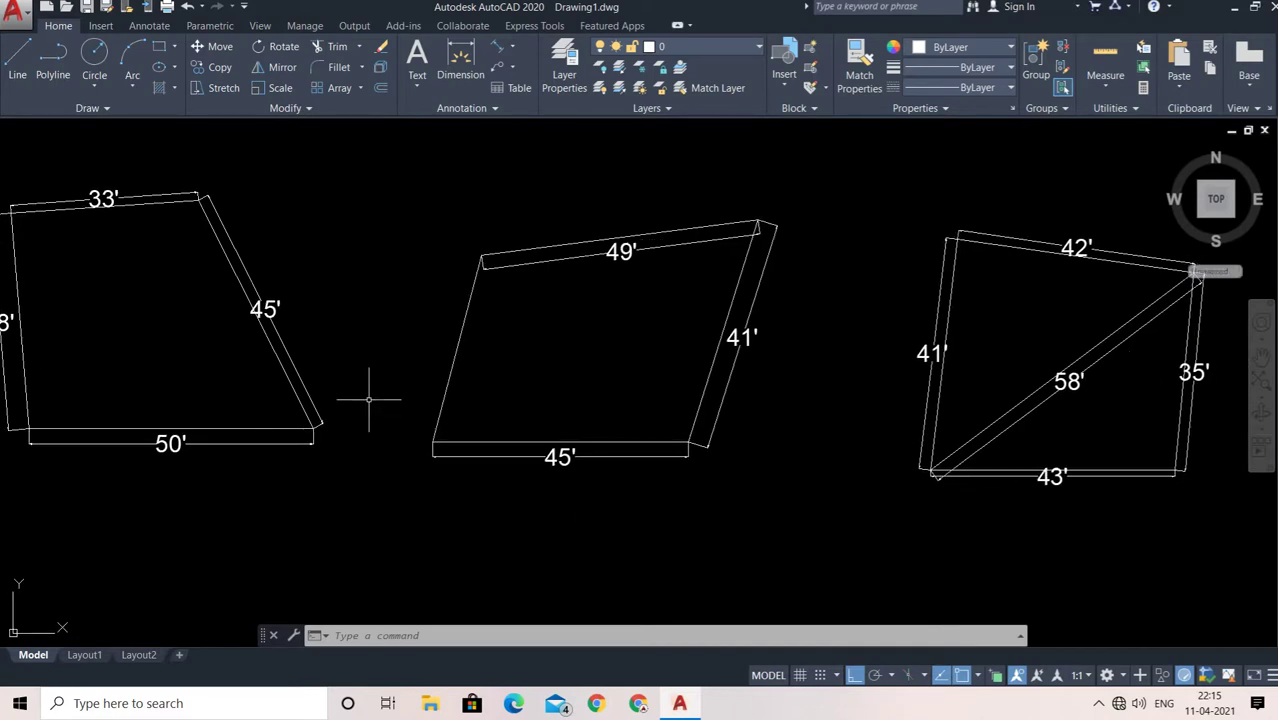
pyautogui.moveTo(368, 400); pyautogui.dragTo(385, 408, button='middle')
pyautogui.moveTo(237, 366)
pyautogui.mouseDown(button='middle')
pyautogui.moveTo(416, 373)
pyautogui.moveTo(456, 362)
pyautogui.mouseUp(button='middle')
pyautogui.scroll(-2, 392, 368)
pyautogui.scroll(2, 300, 347)
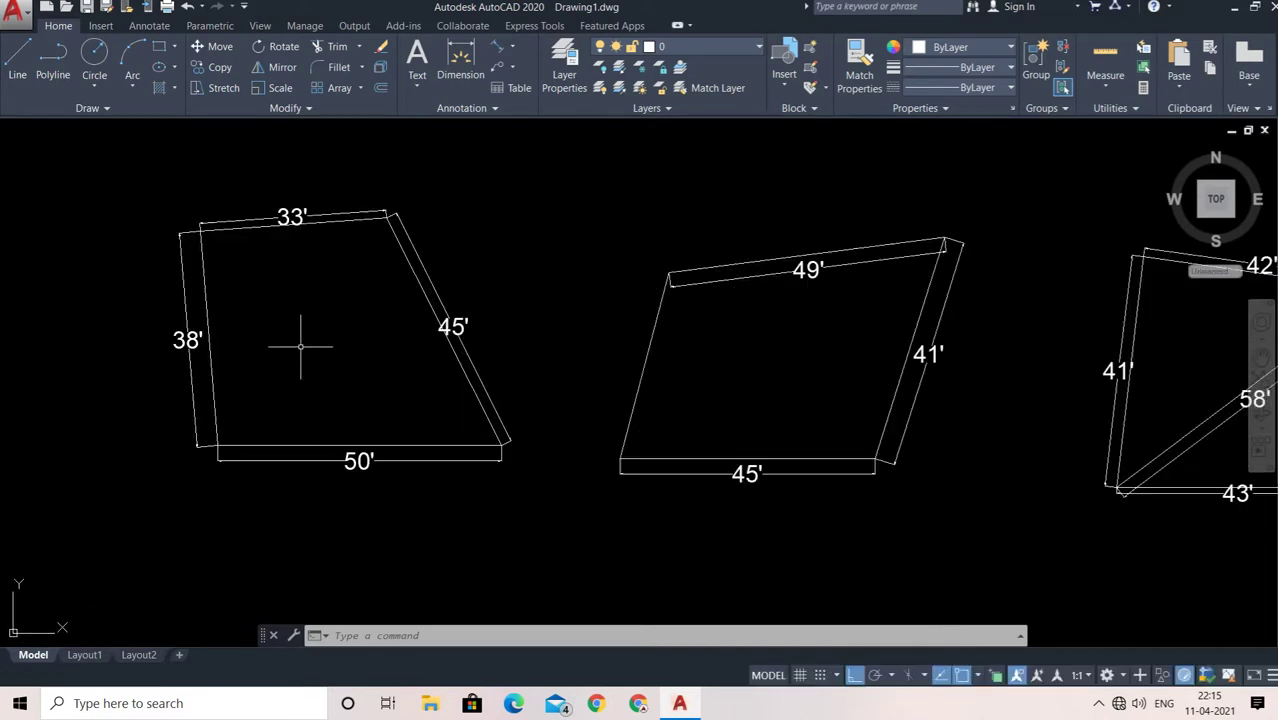
pyautogui.moveTo(502, 408)
pyautogui.mouseDown(button='middle')
pyautogui.moveTo(474, 428)
pyautogui.moveTo(478, 390)
pyautogui.mouseUp(button='middle')
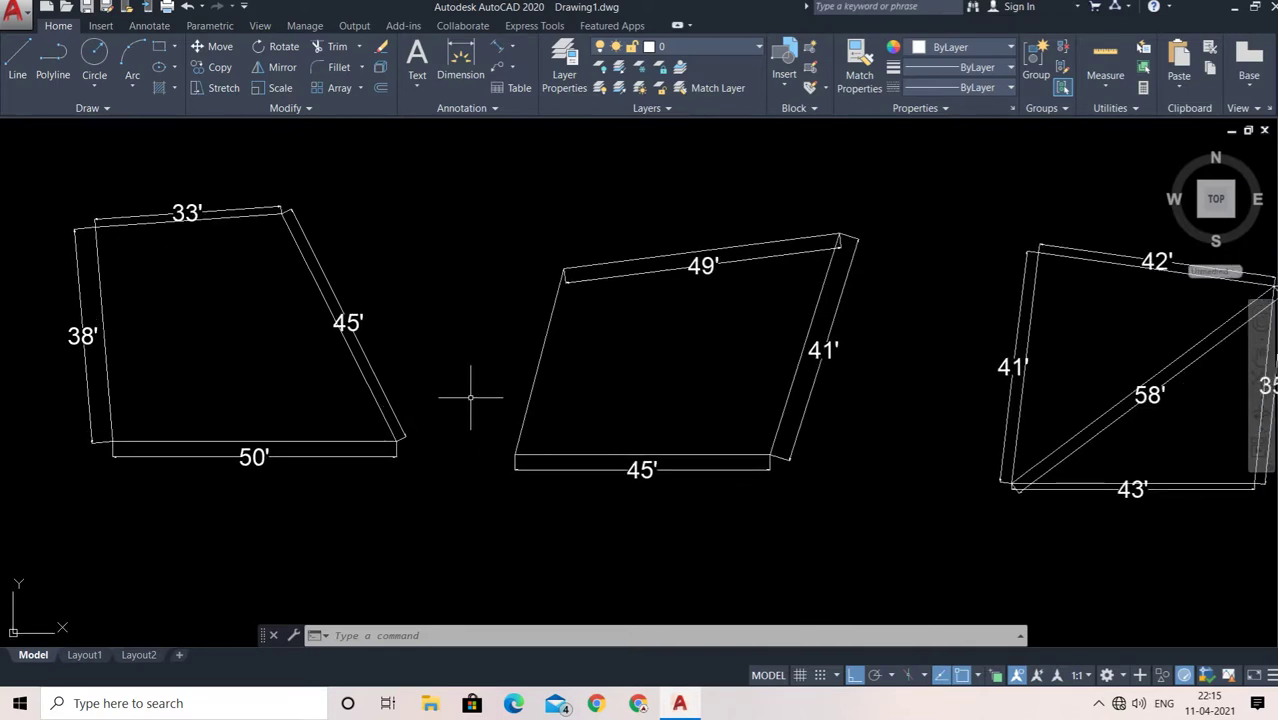
pyautogui.moveTo(753, 460); pyautogui.dragTo(699, 452, button='middle')
pyautogui.scroll(-2, 520, 344)
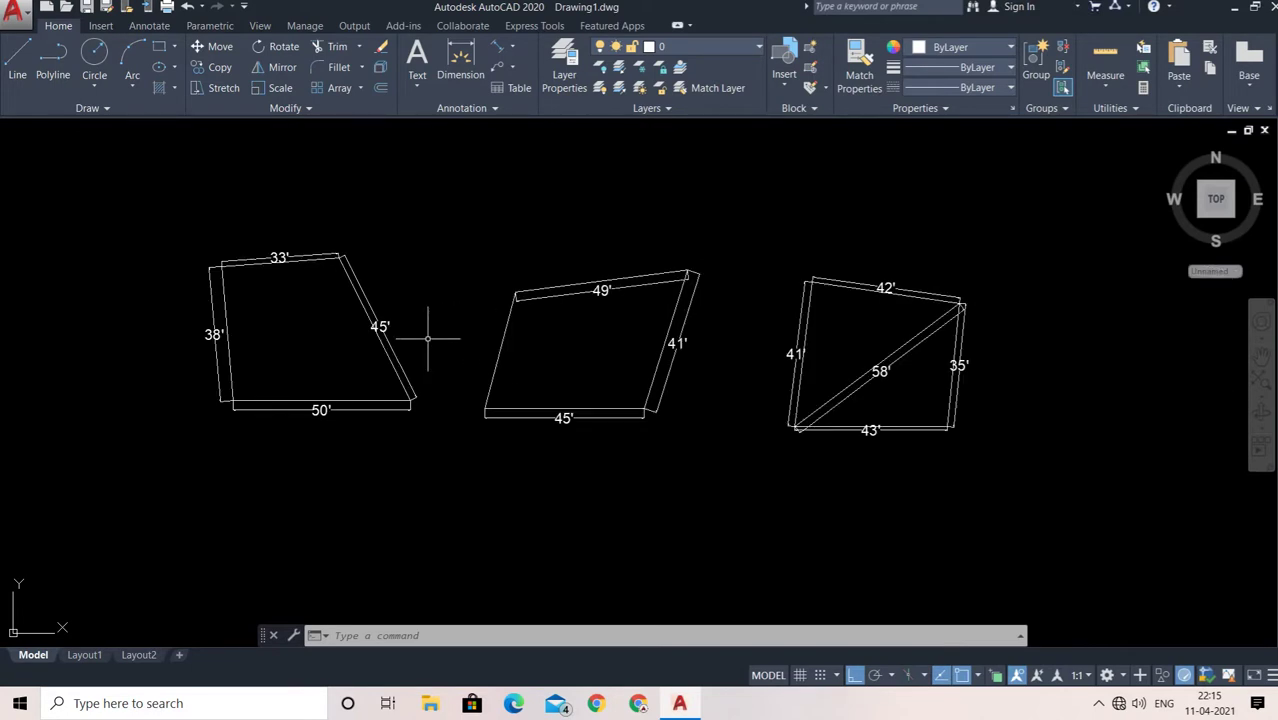
pyautogui.scroll(2, 418, 328)
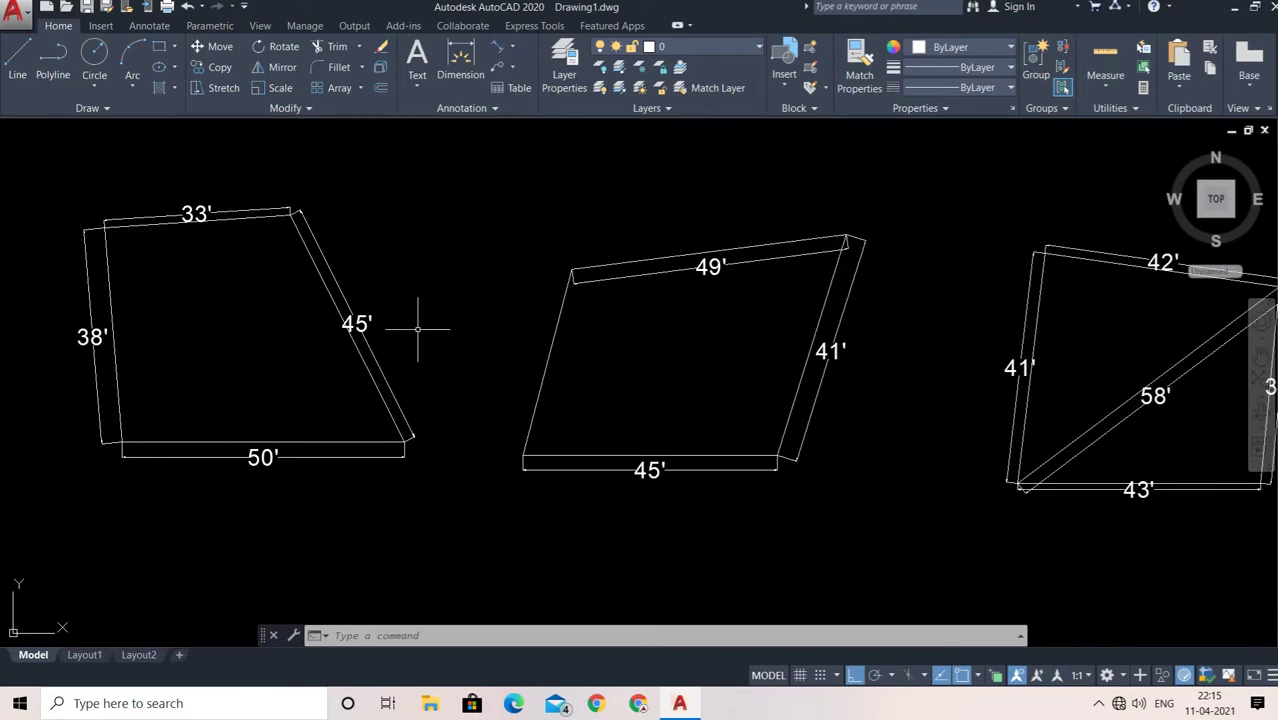
pyautogui.scroll(-2, 418, 328)
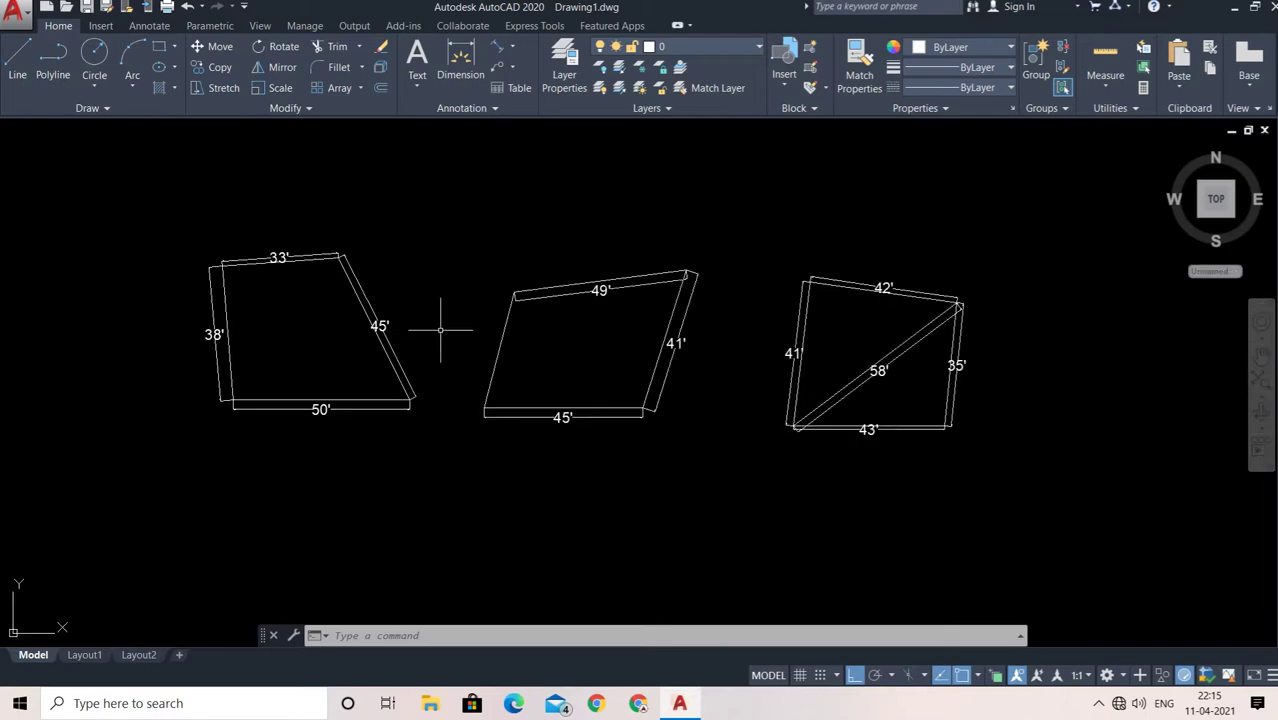
pyautogui.scroll(2, 440, 329)
pyautogui.scroll(1, 450, 365)
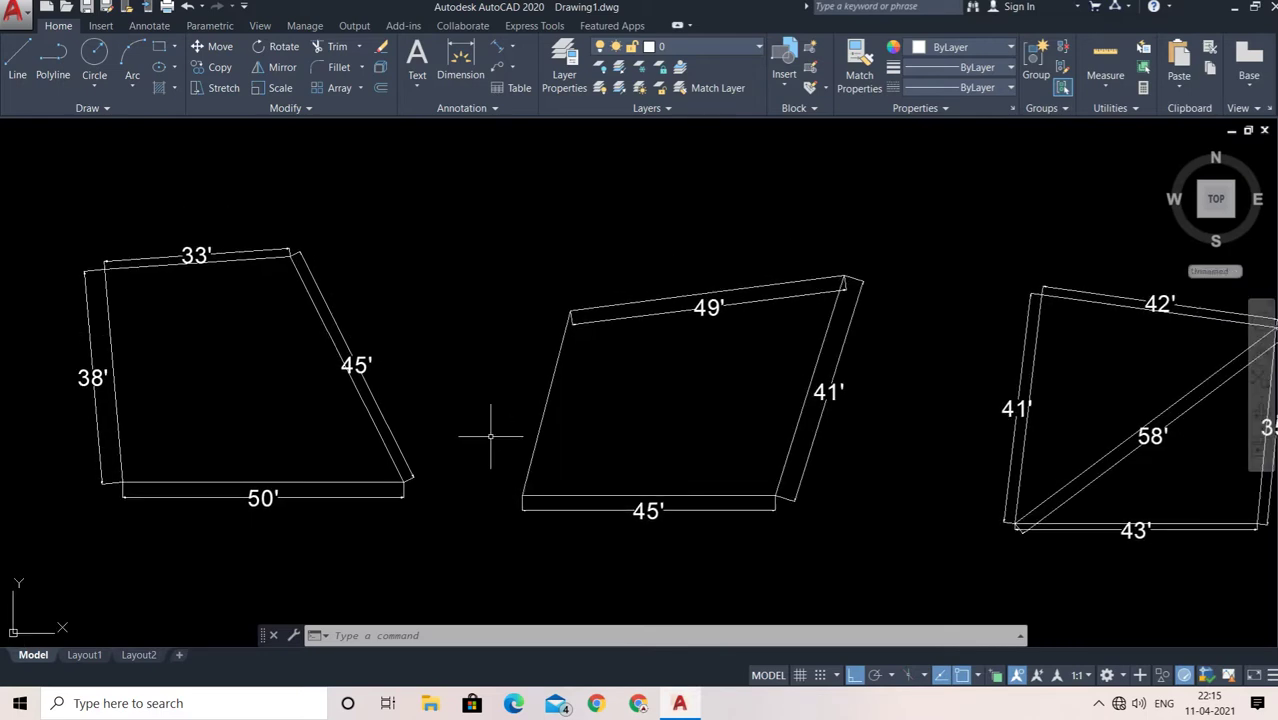
pyautogui.moveTo(490, 435); pyautogui.dragTo(471, 425, button='middle')
pyautogui.moveTo(712, 470); pyautogui.dragTo(648, 443, button='middle')
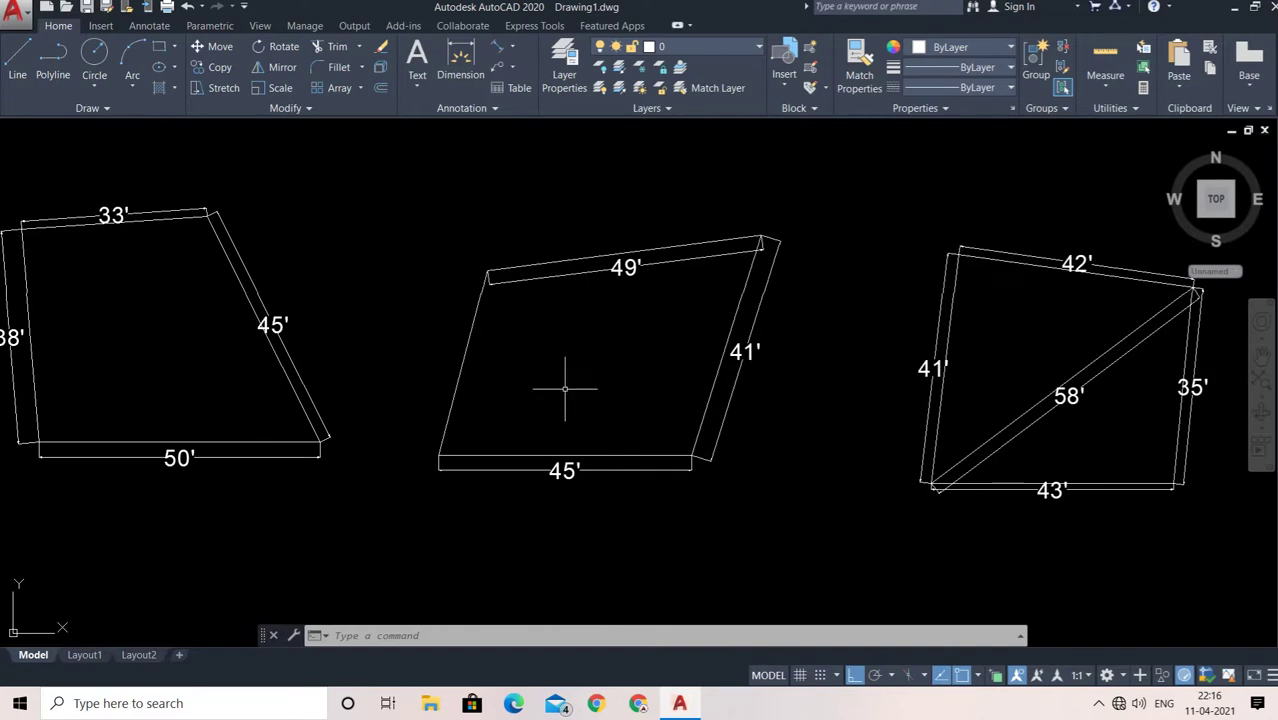
pyautogui.moveTo(568, 385); pyautogui.dragTo(656, 417, button='middle')
pyautogui.moveTo(385, 399); pyautogui.dragTo(383, 364, button='middle')
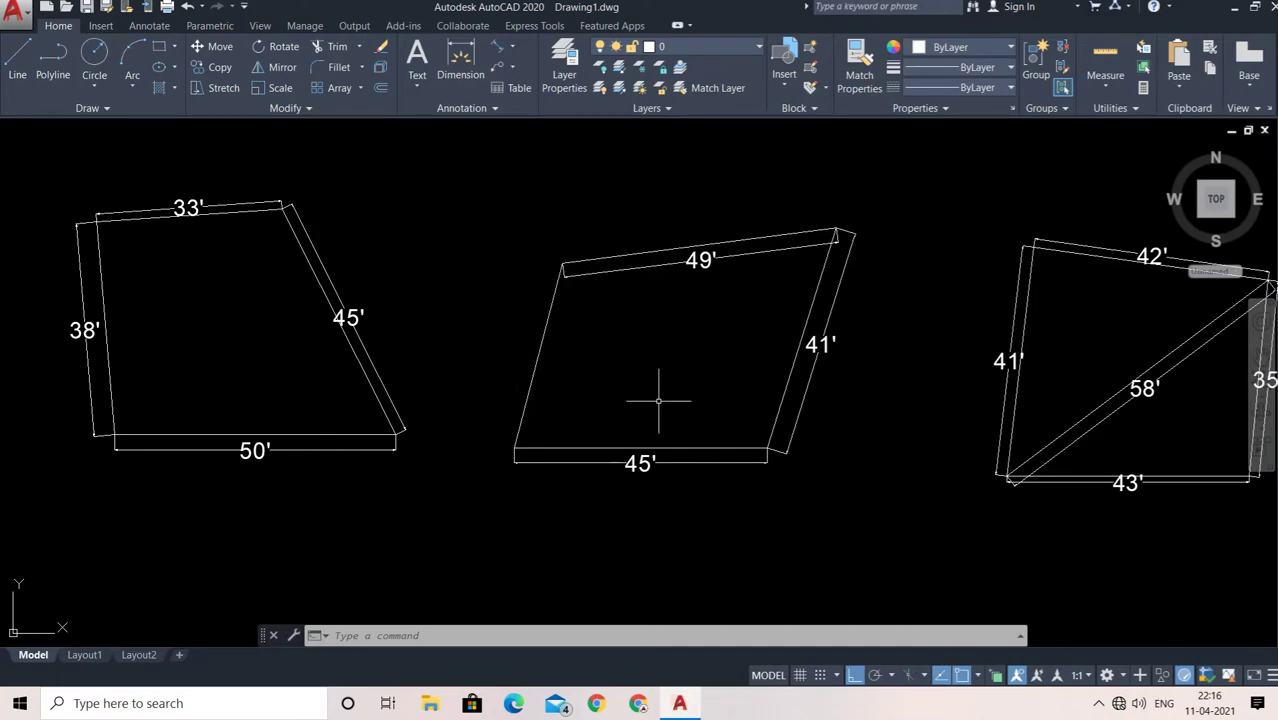
pyautogui.moveTo(658, 400); pyautogui.dragTo(614, 394, button='middle')
pyautogui.scroll(-2, 622, 394)
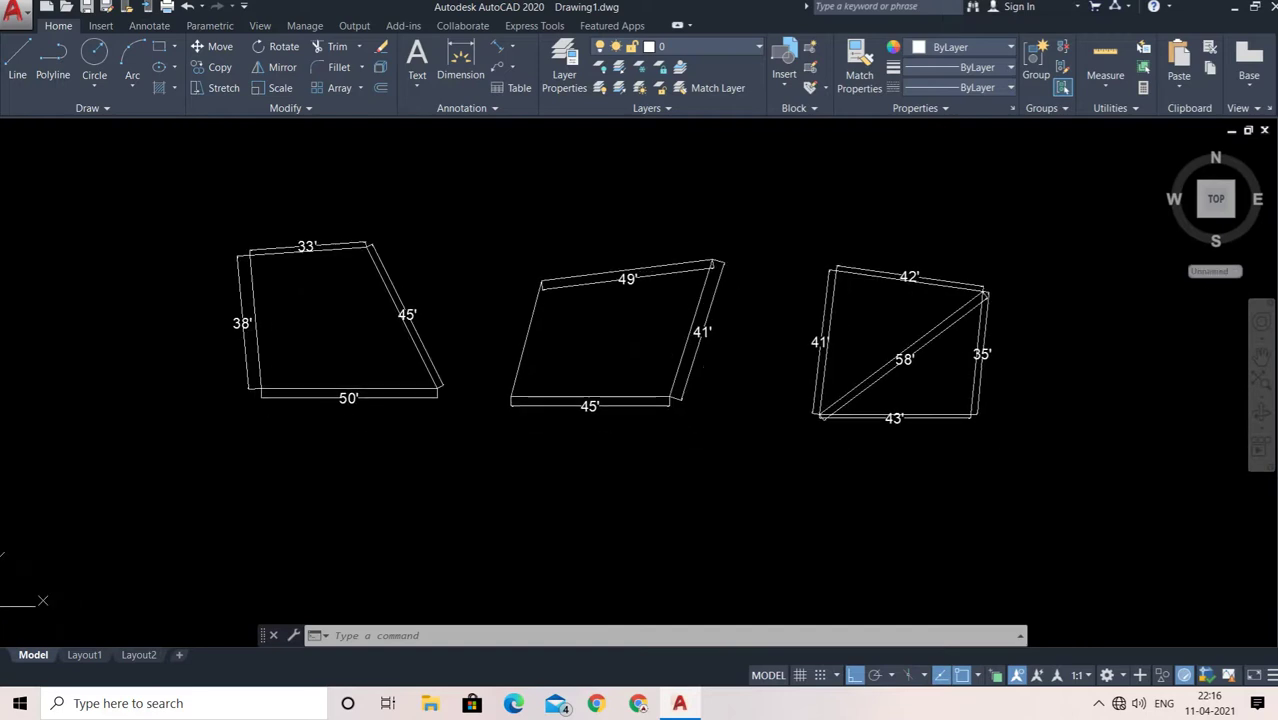
pyautogui.scroll(3, 462, 315)
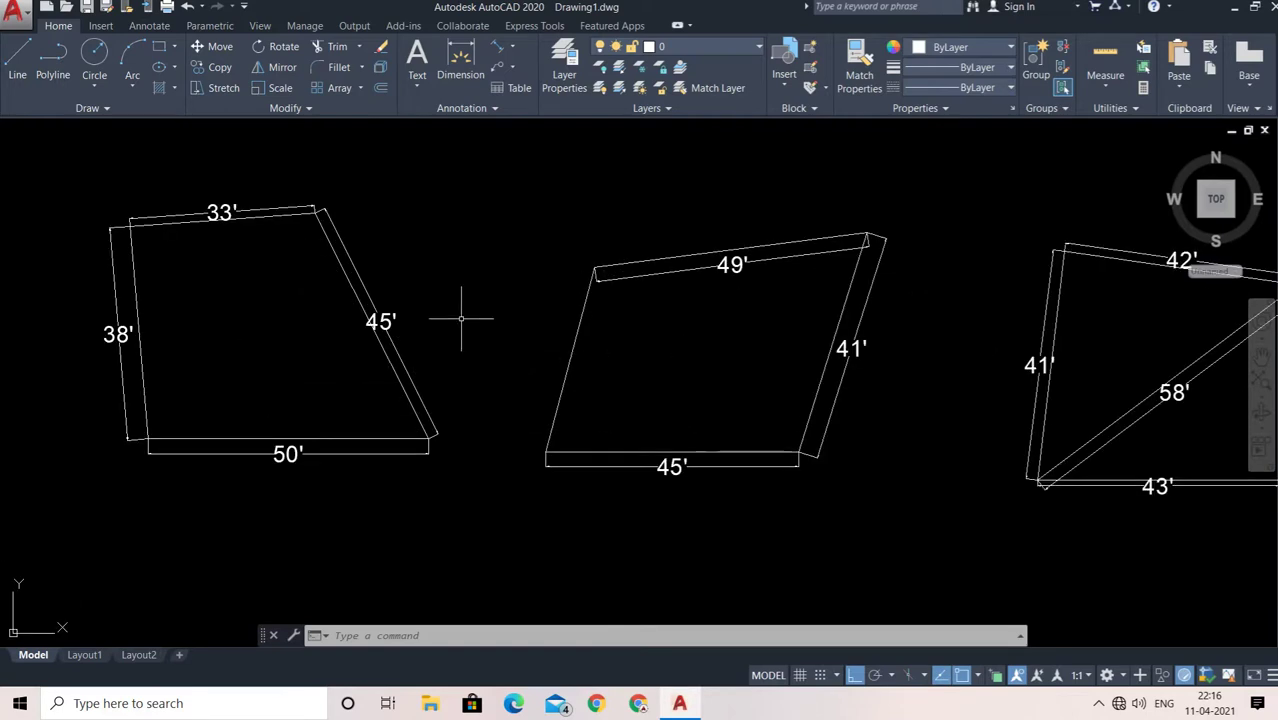
pyautogui.scroll(-1, 455, 340)
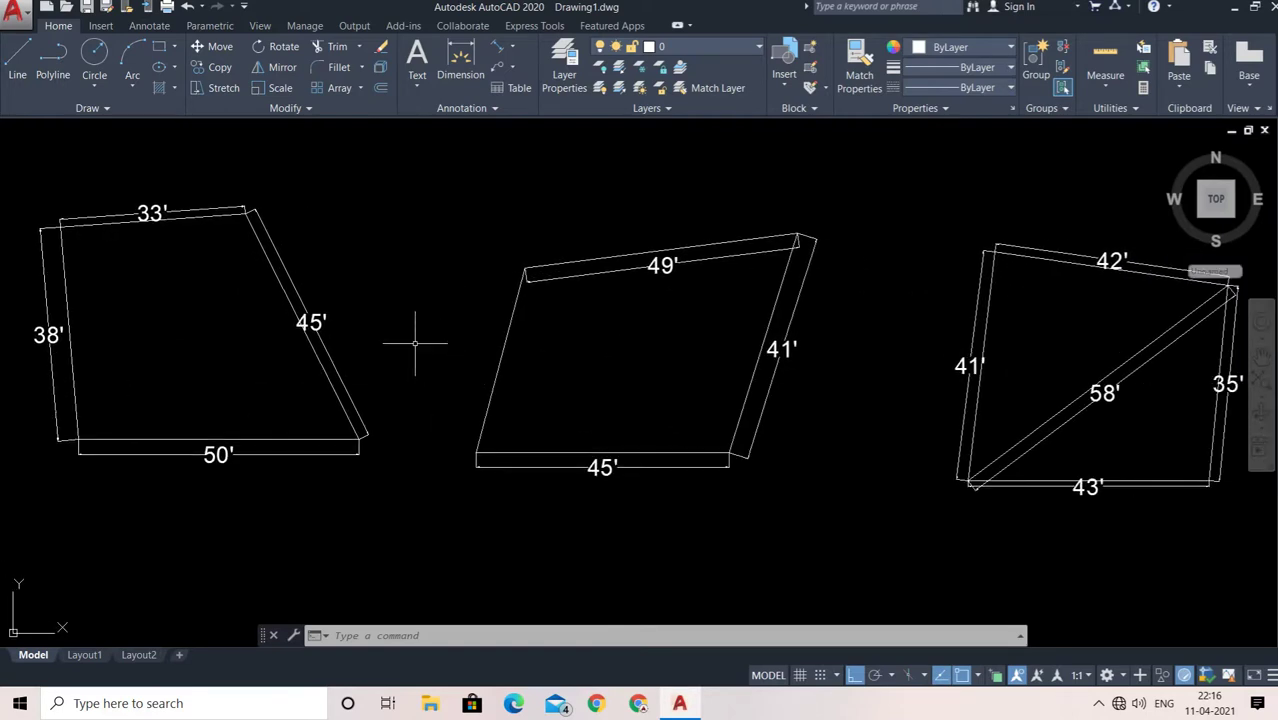
pyautogui.scroll(-4, 420, 345)
pyautogui.scroll(4, 408, 351)
pyautogui.moveTo(388, 334); pyautogui.dragTo(347, 387, button='middle')
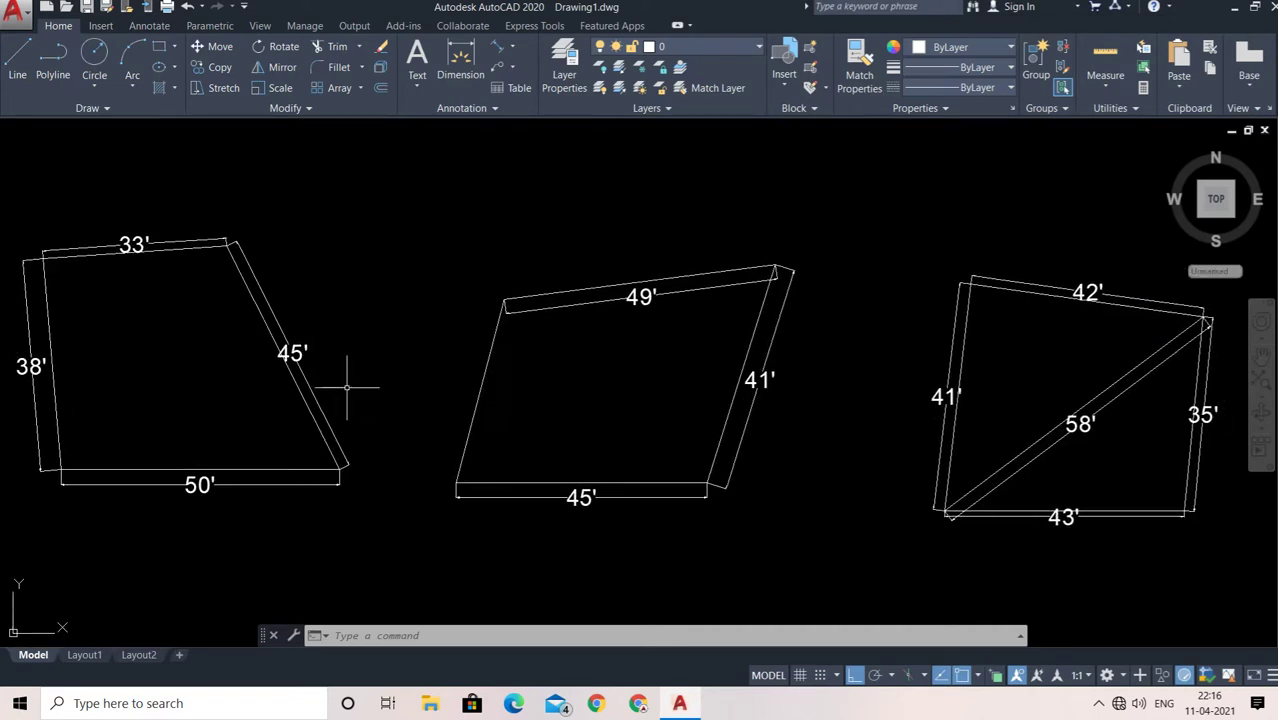
pyautogui.moveTo(271, 424); pyautogui.dragTo(395, 427, button='middle')
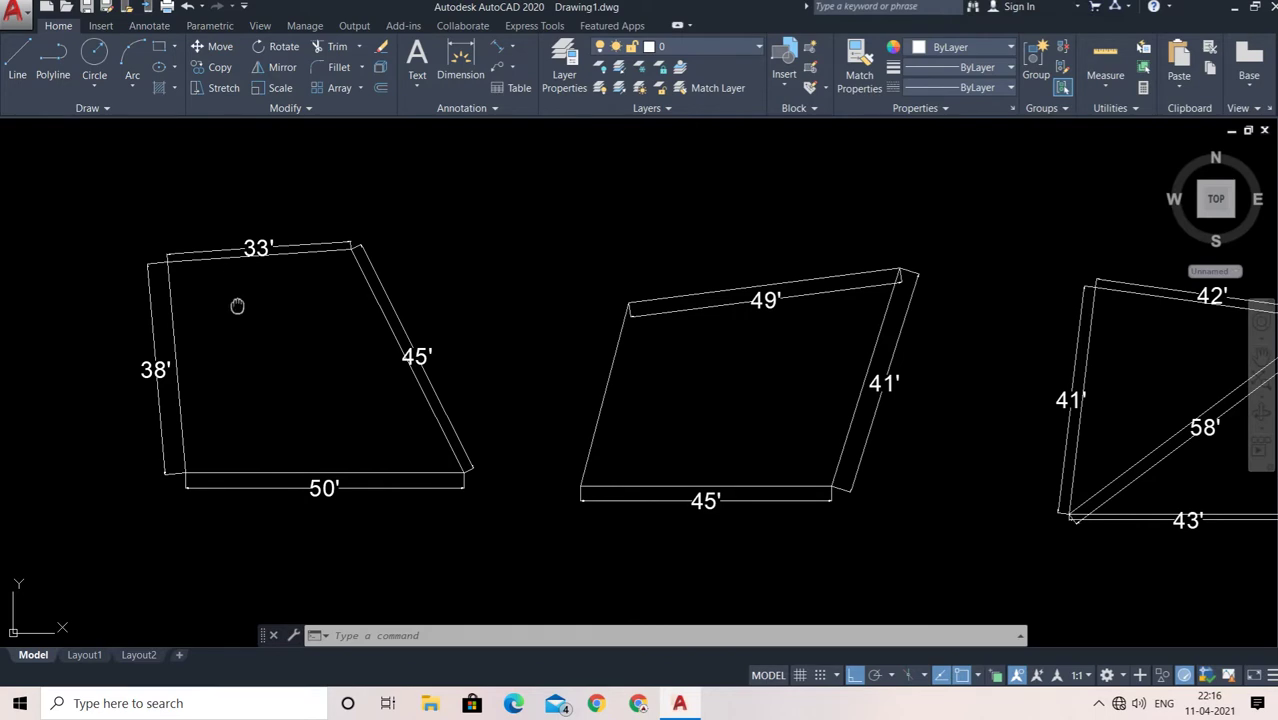
pyautogui.scroll(2, 224, 298)
pyautogui.moveTo(394, 545); pyautogui.dragTo(416, 513, button='middle')
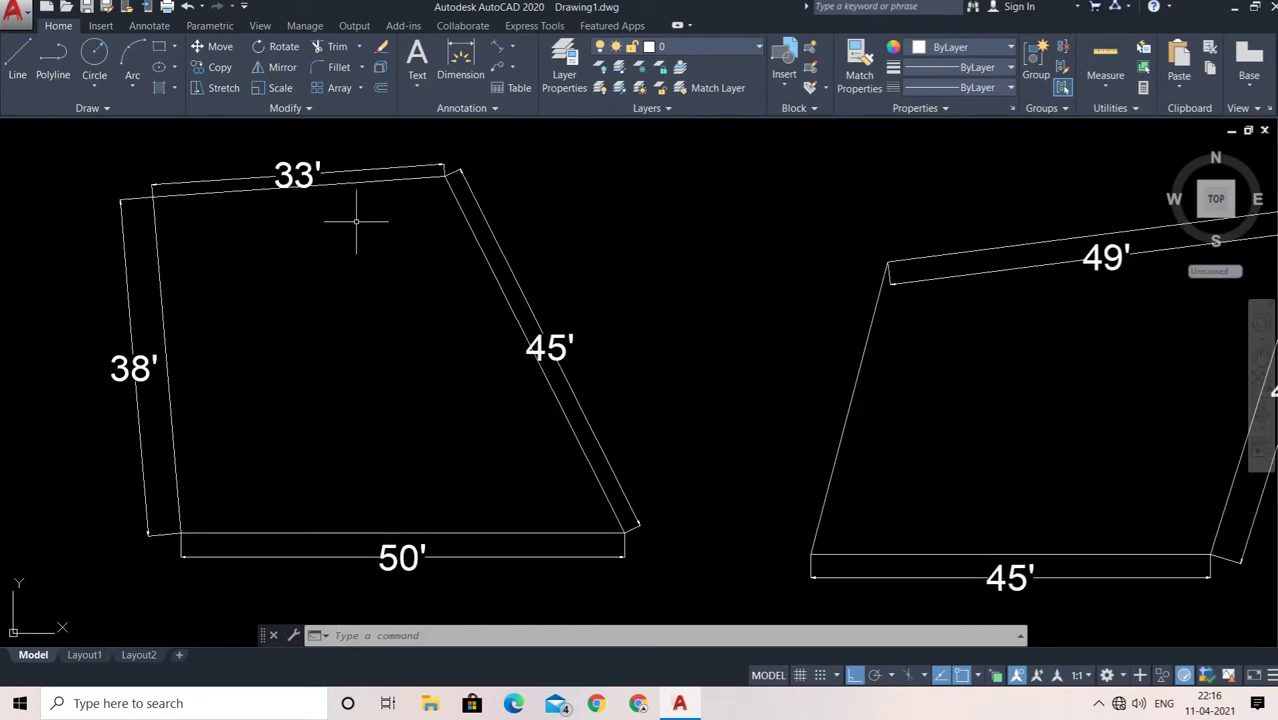
pyautogui.scroll(-2, 561, 371)
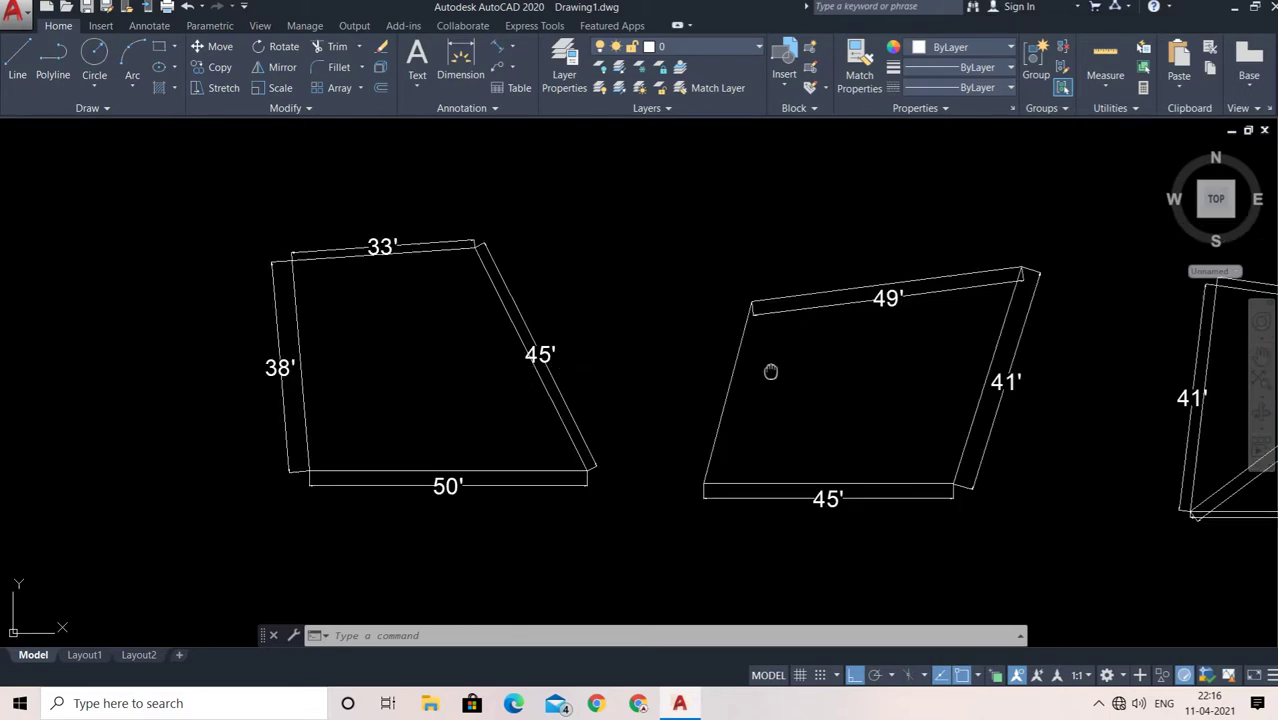
pyautogui.moveTo(770, 372); pyautogui.dragTo(567, 354, button='middle')
pyautogui.scroll(-2, 649, 368)
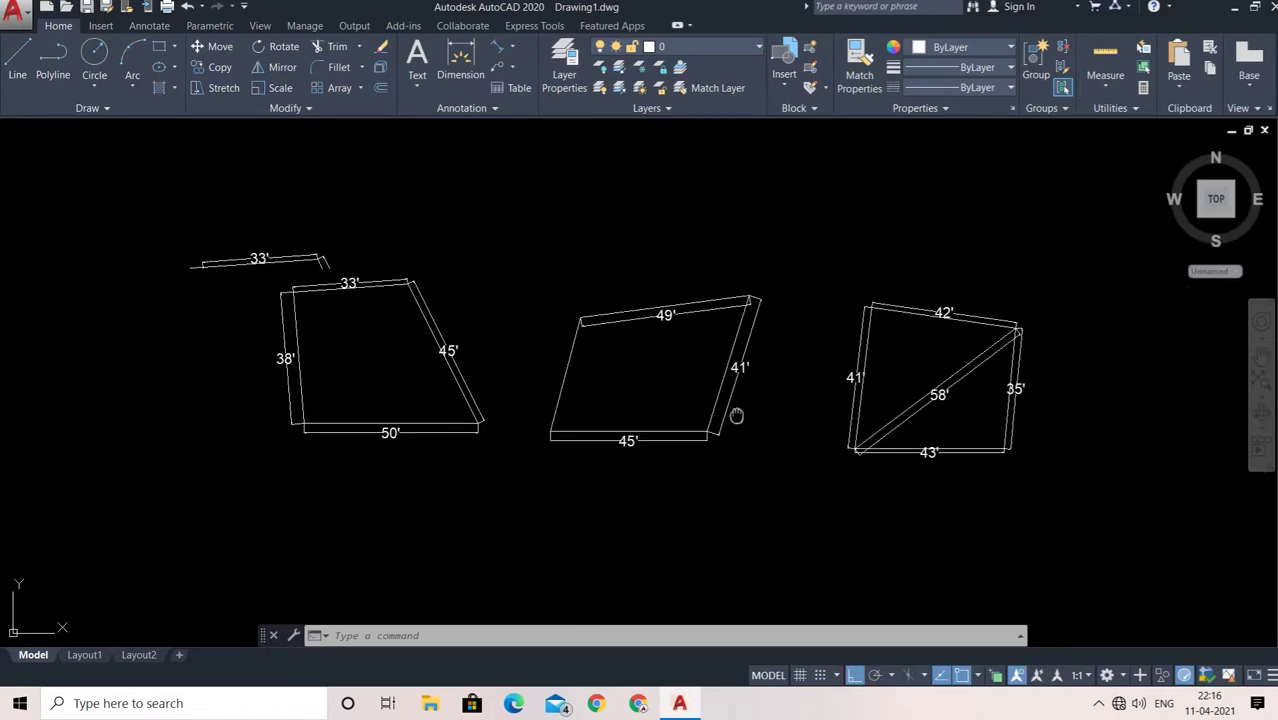
pyautogui.moveTo(617, 431); pyautogui.dragTo(512, 398, button='middle')
pyautogui.scroll(2, 420, 327)
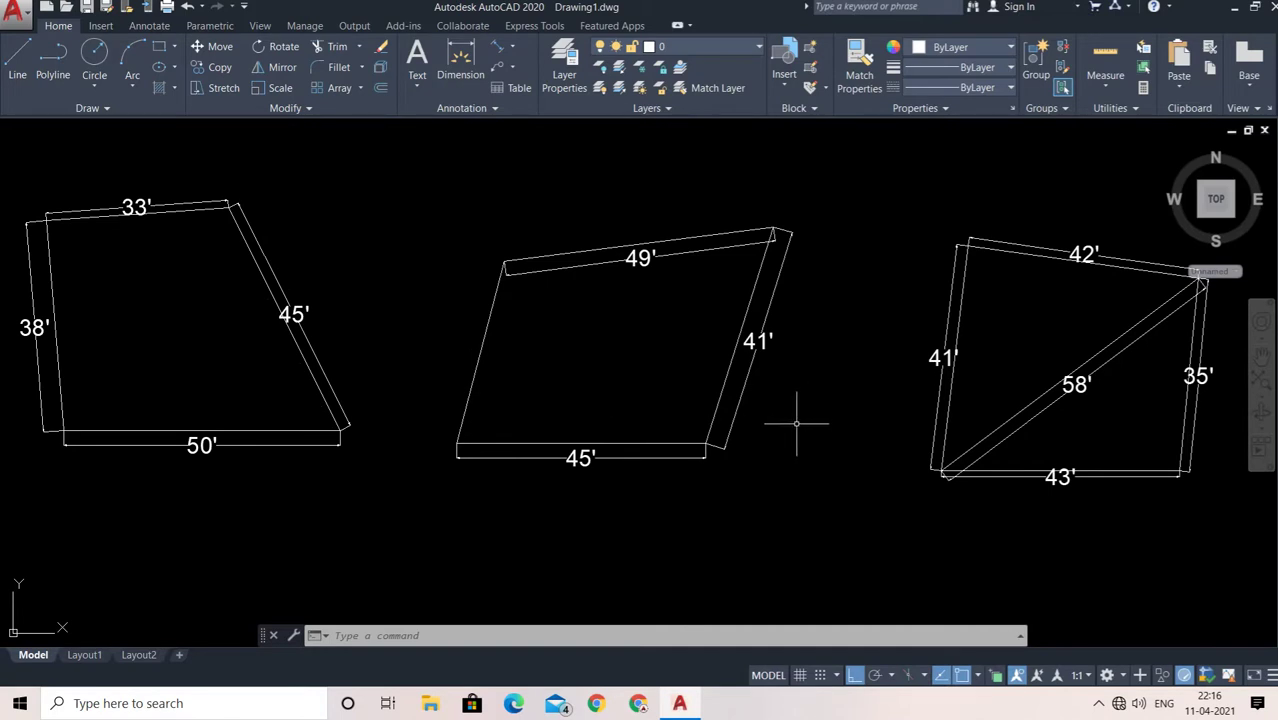
pyautogui.scroll(-2, 807, 429)
pyautogui.moveTo(824, 422); pyautogui.dragTo(737, 423, button='middle')
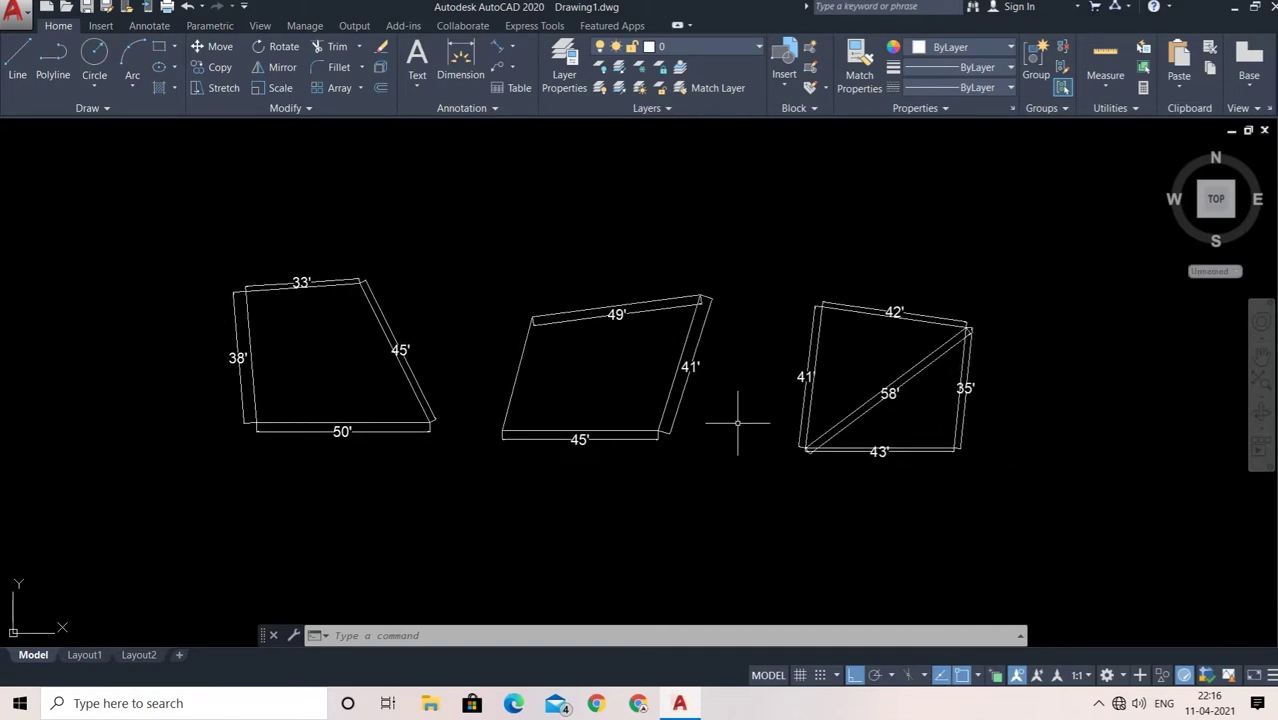
pyautogui.moveTo(827, 418)
pyautogui.mouseDown(button='middle')
pyautogui.moveTo(818, 404)
pyautogui.moveTo(511, 428)
pyautogui.mouseUp(button='middle')
pyautogui.scroll(2, 517, 335)
pyautogui.scroll(-3, 595, 422)
pyautogui.moveTo(836, 382); pyautogui.dragTo(738, 371, button='middle')
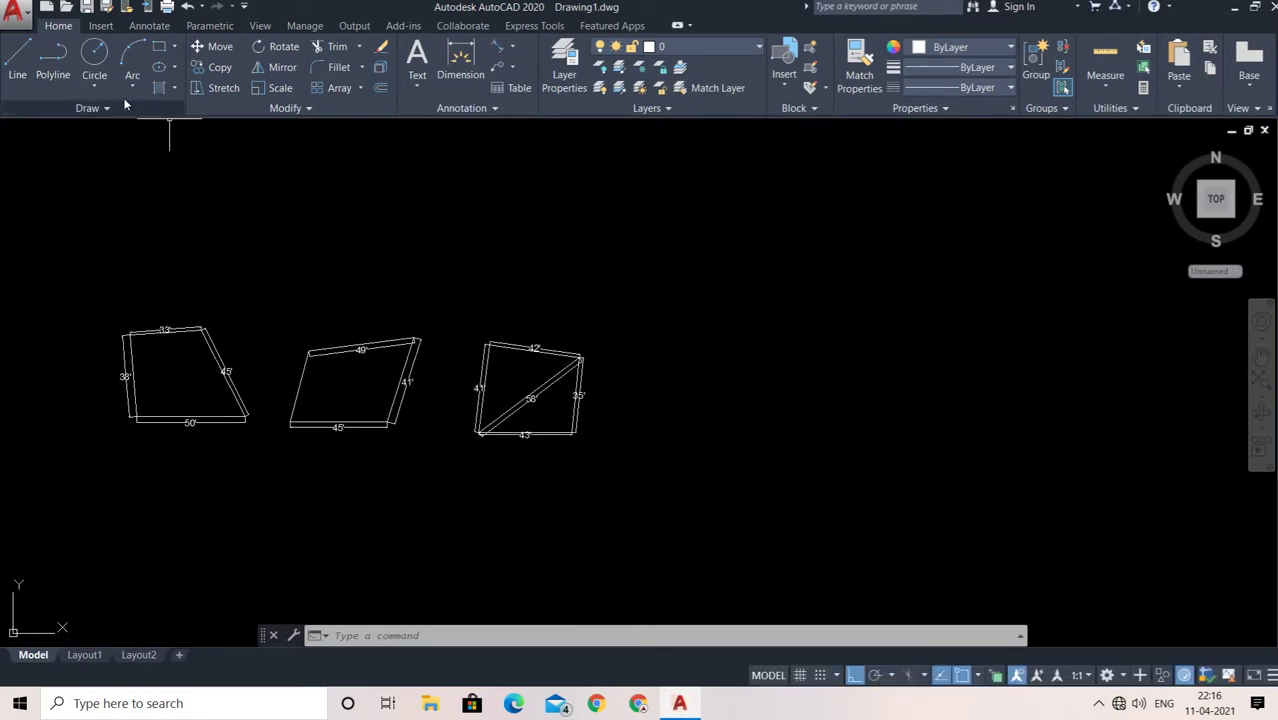
# Start a line right of the plots, cancel it, and re-pan to clear room.
pyautogui.click(17, 60)
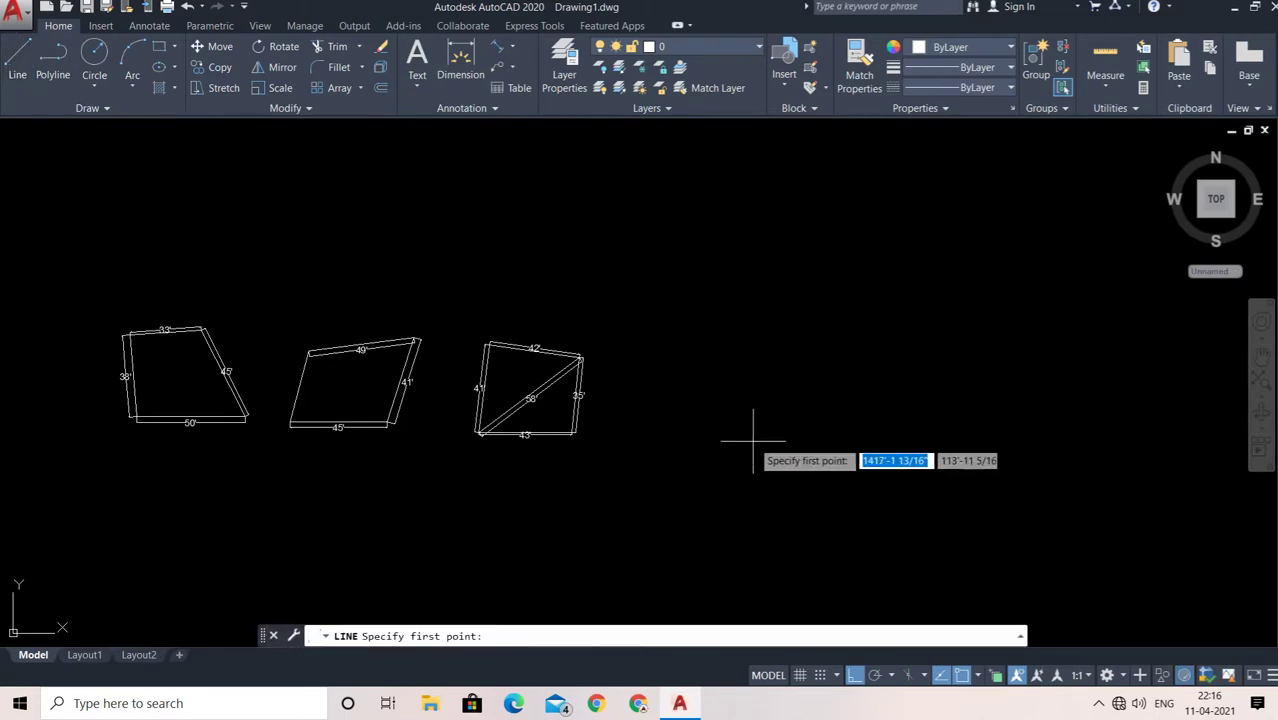
pyautogui.click(661, 438)
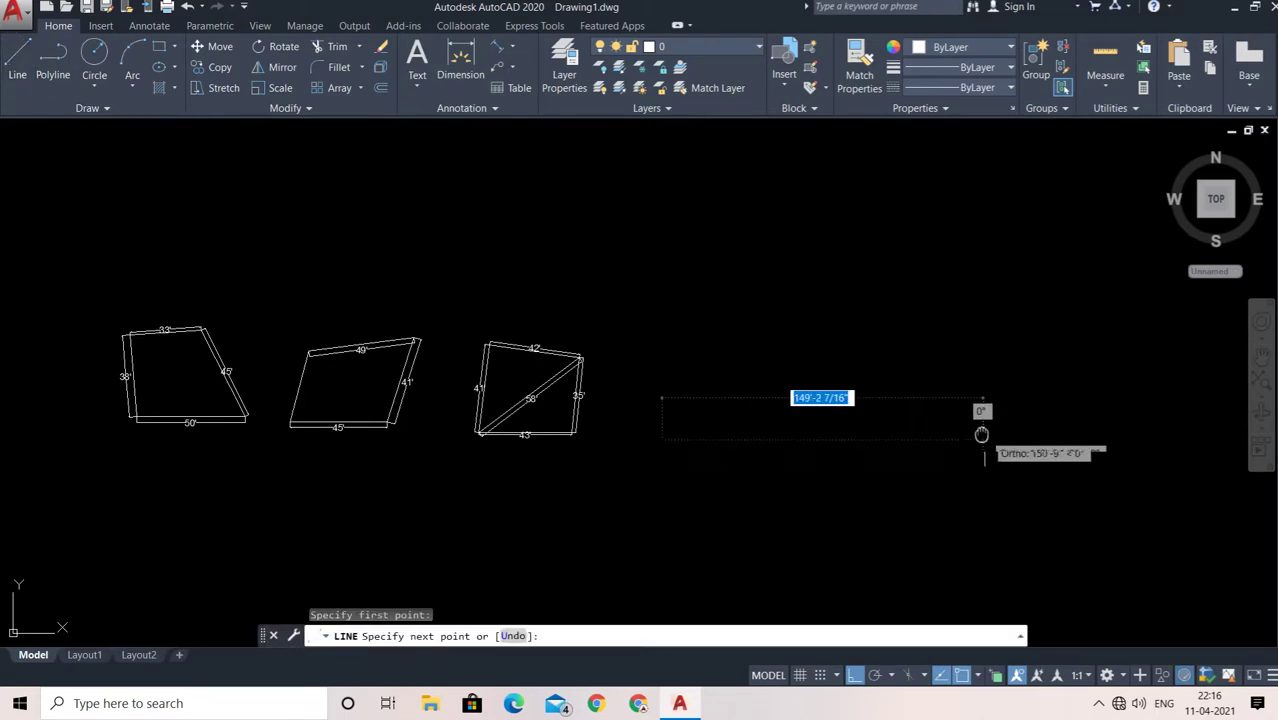
pyautogui.moveTo(984, 432); pyautogui.dragTo(877, 442, button='middle')
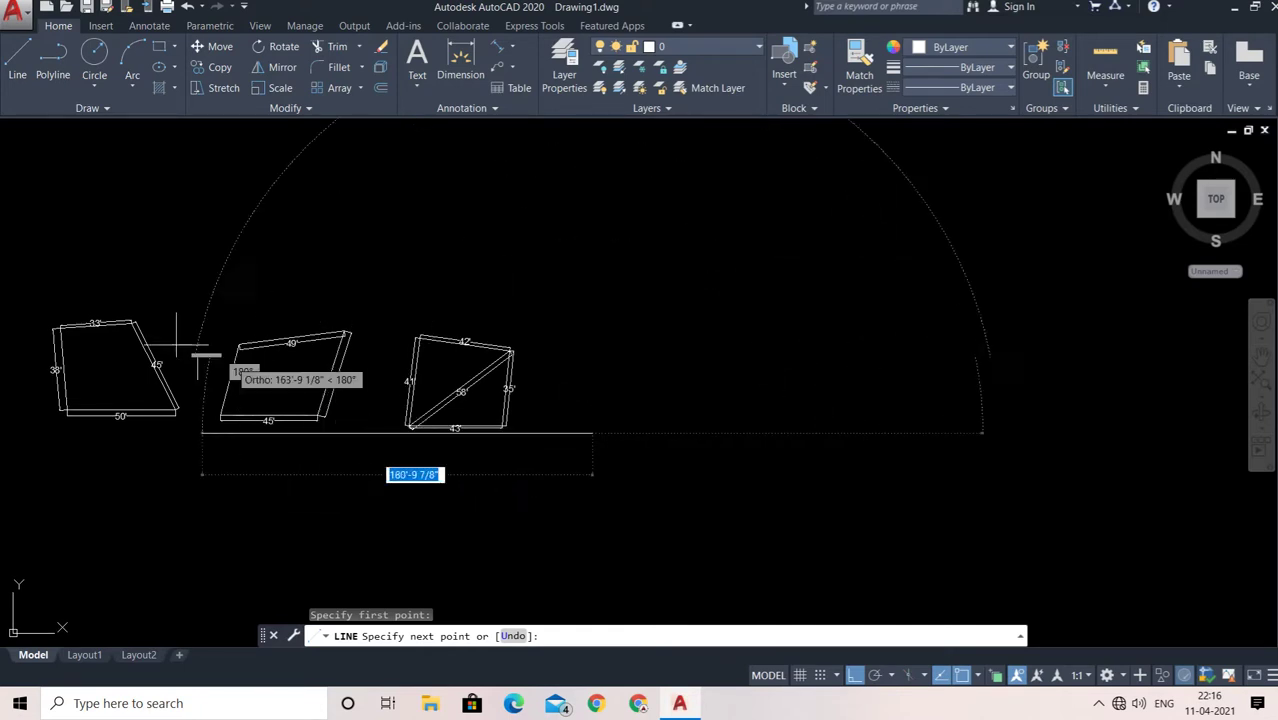
pyautogui.press('Escape')
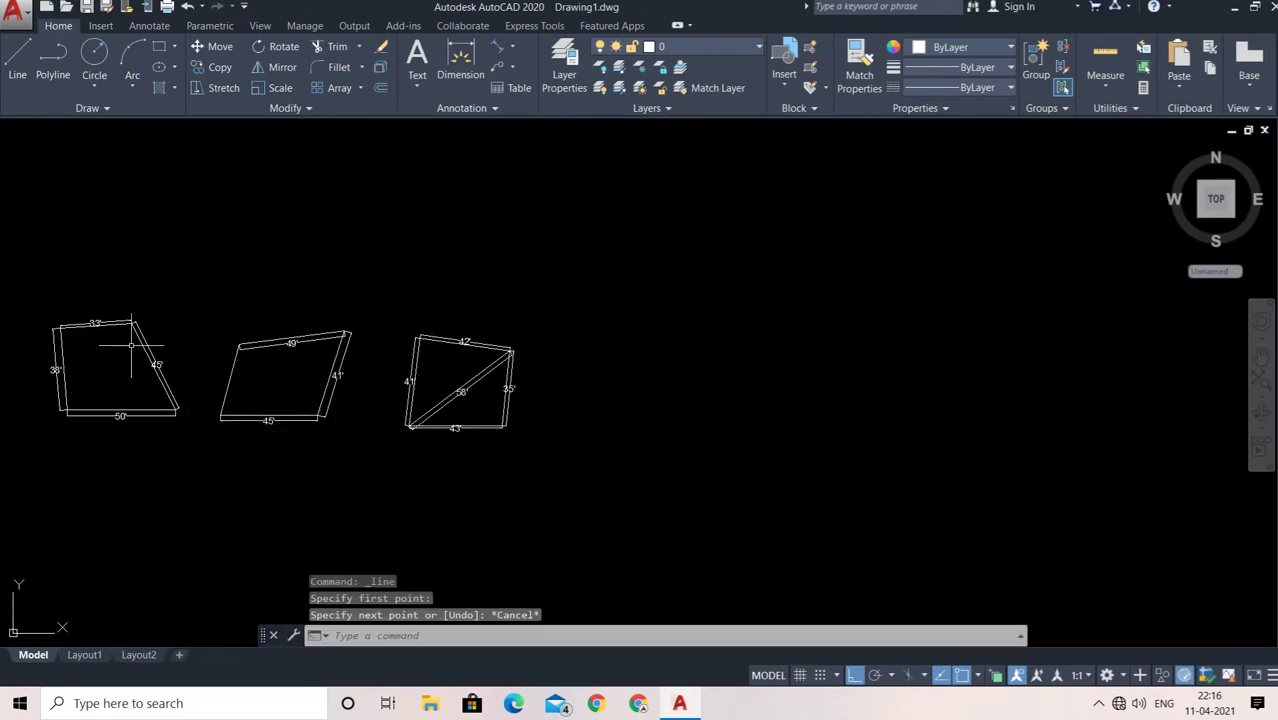
pyautogui.scroll(3, 118, 325)
pyautogui.moveTo(100, 346); pyautogui.dragTo(360, 340, button='middle')
pyautogui.scroll(2, 353, 352)
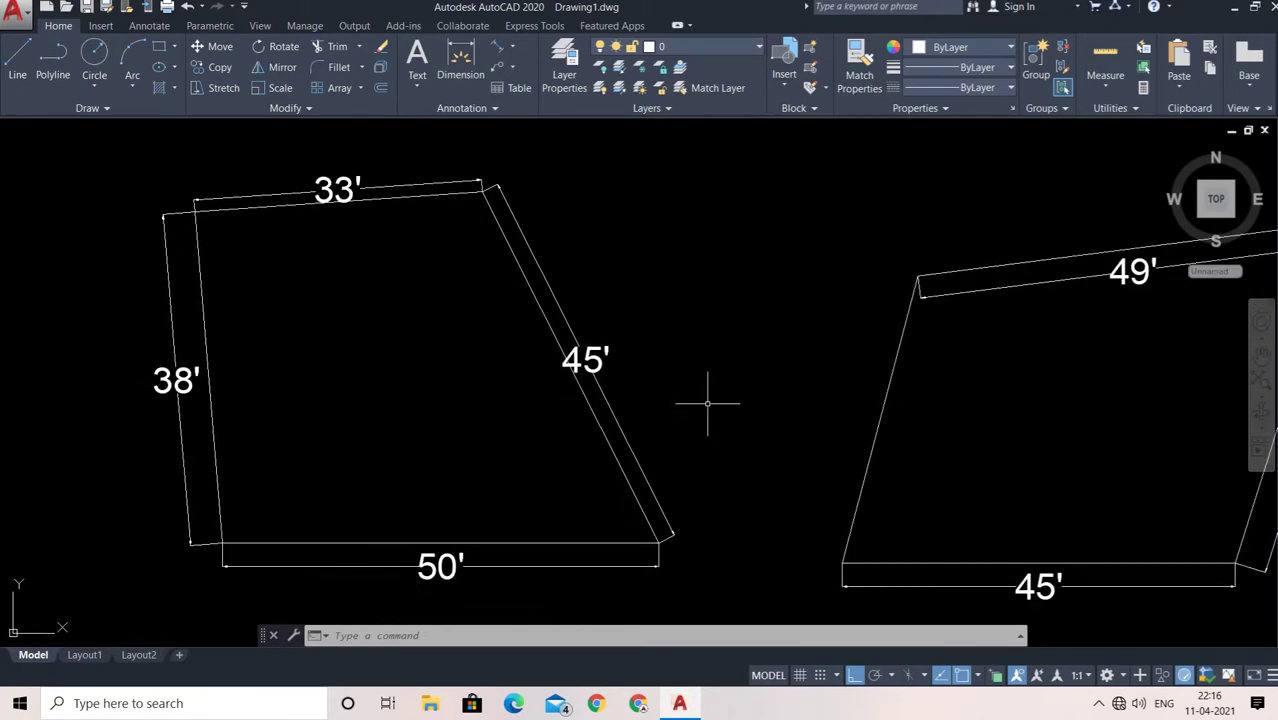
pyautogui.scroll(-2, 694, 422)
pyautogui.moveTo(690, 419); pyautogui.dragTo(365, 414, button='middle')
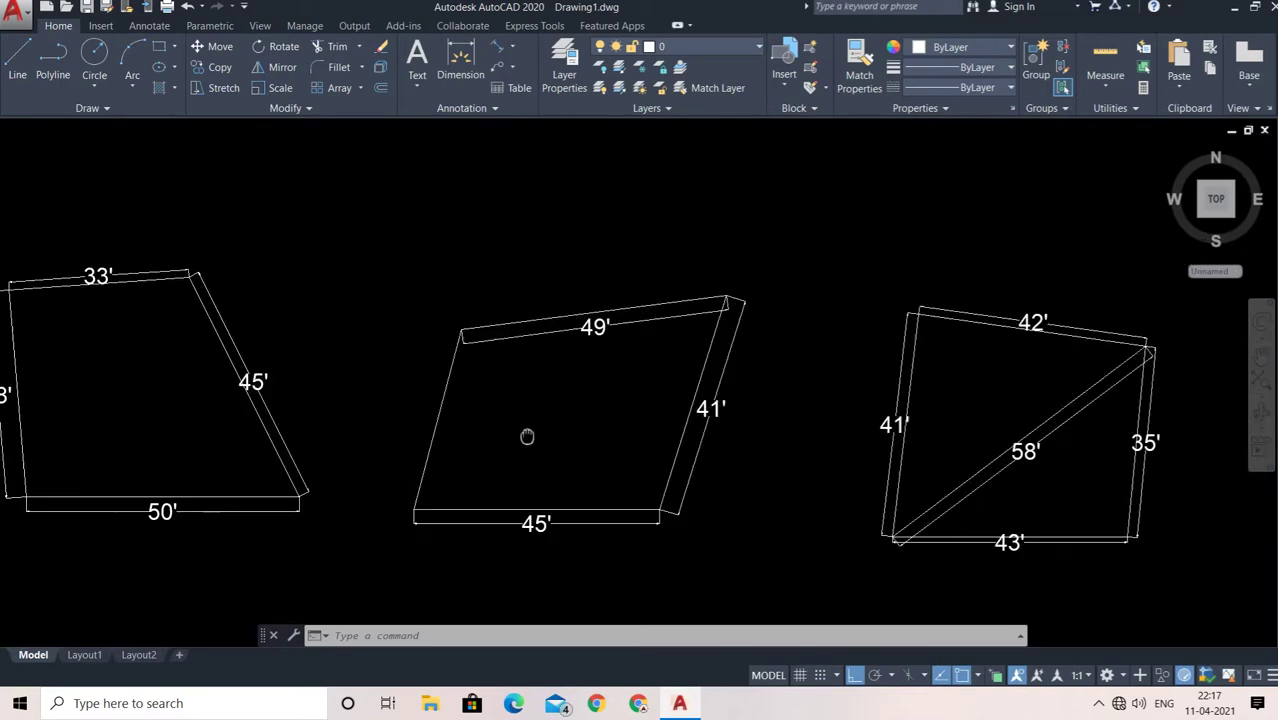
pyautogui.moveTo(993, 456); pyautogui.dragTo(590, 420, button='middle')
pyautogui.moveTo(1065, 429); pyautogui.dragTo(795, 425, button='middle')
pyautogui.scroll(-2, 693, 458)
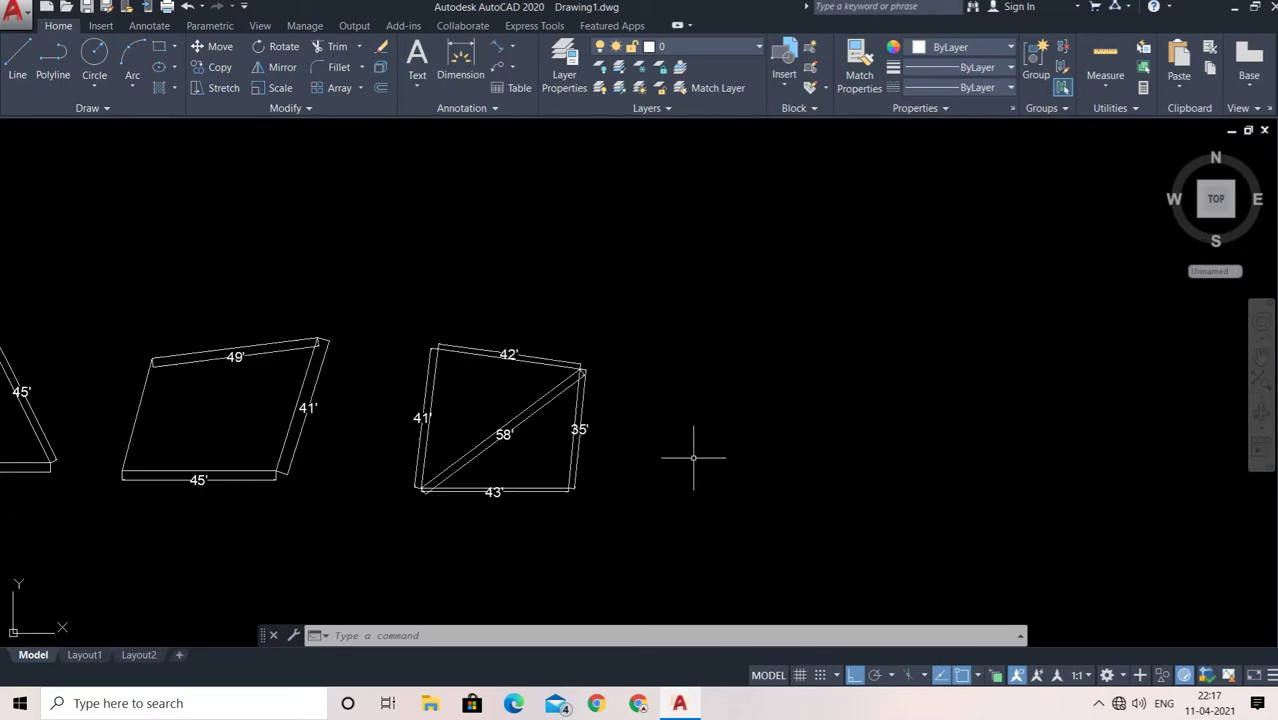
# Draw a 50-foot horizontal base line in the empty space with Ortho on.
pyautogui.write('l')
pyautogui.press('Return')
pyautogui.click(719, 477)
pyautogui.moveTo(1000, 470); pyautogui.dragTo(936, 456, button='middle')
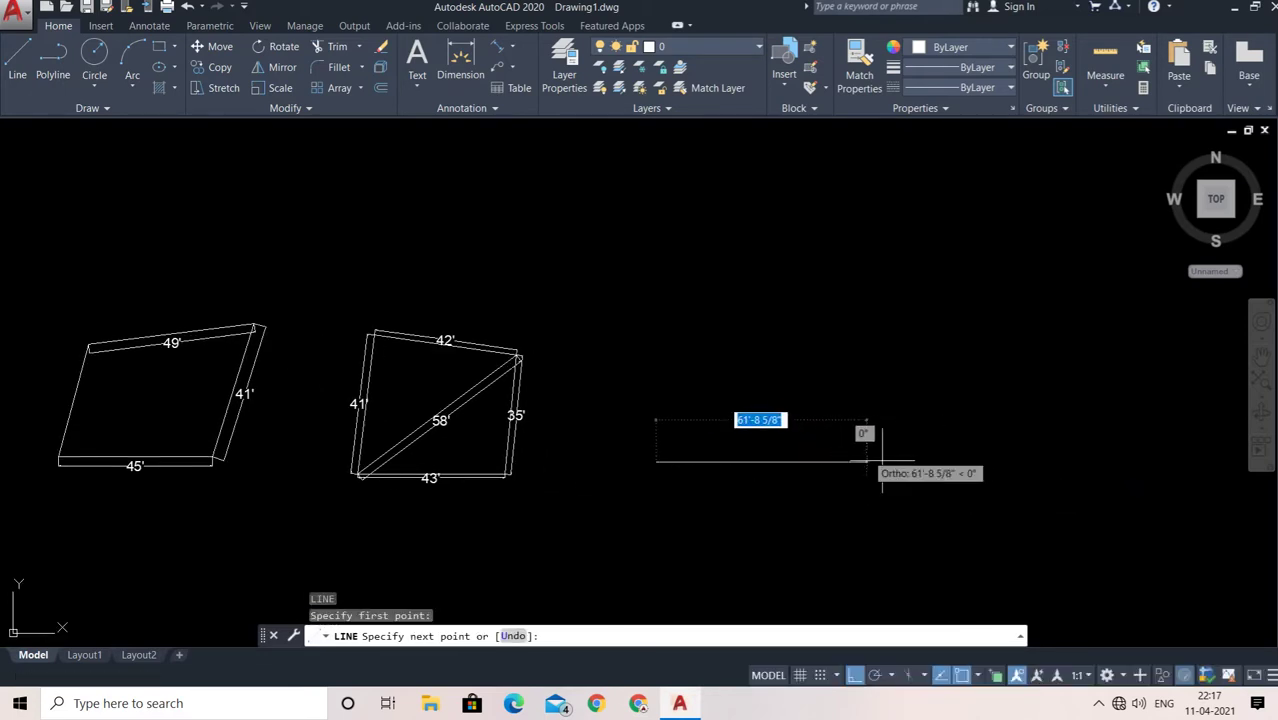
pyautogui.write('50')
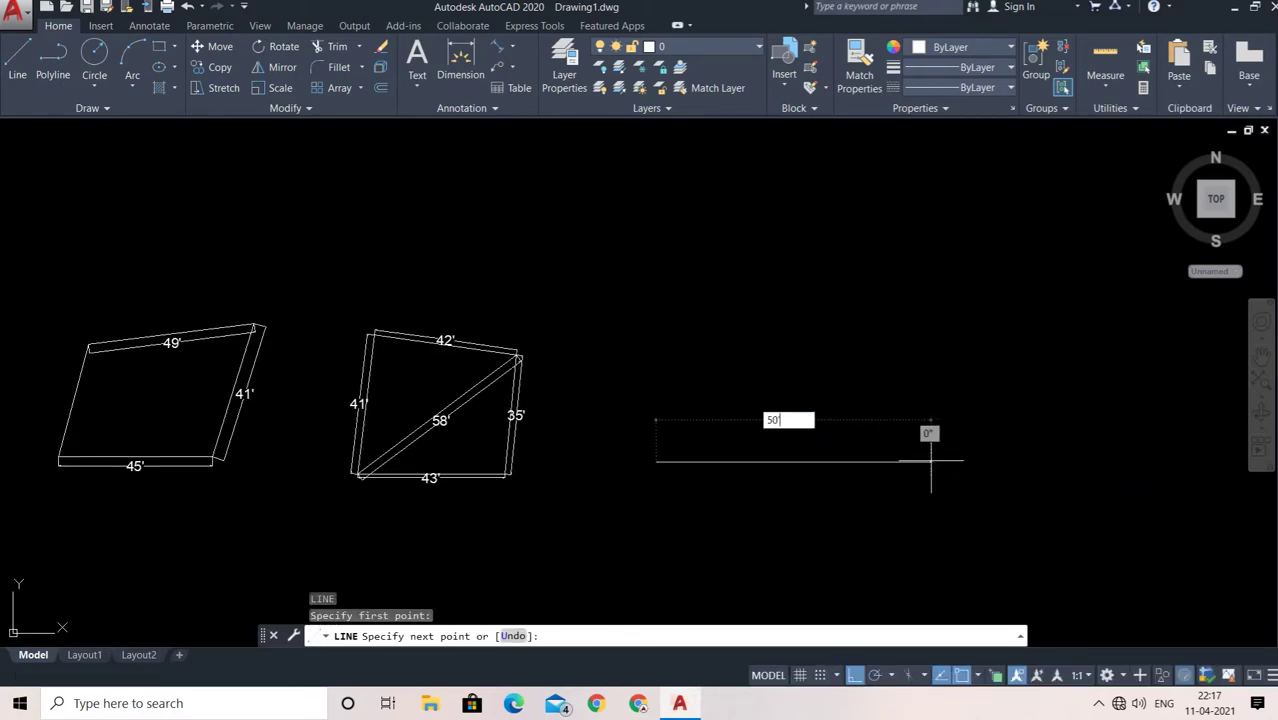
pyautogui.press('Return')
pyautogui.press('Escape')
pyautogui.moveTo(830, 447); pyautogui.dragTo(1123, 411, button='middle')
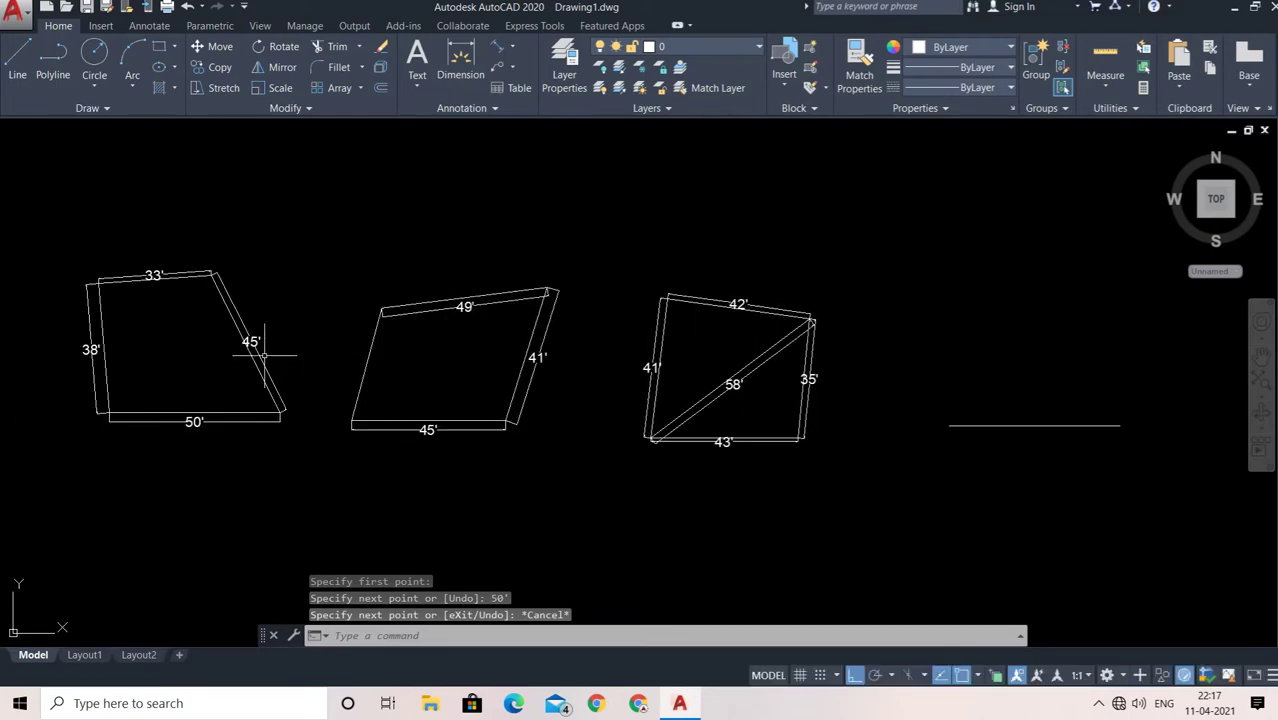
# Draw a 45-foot radius circle centred on the base line's right end.
pyautogui.moveTo(1112, 471); pyautogui.dragTo(978, 465, button='middle')
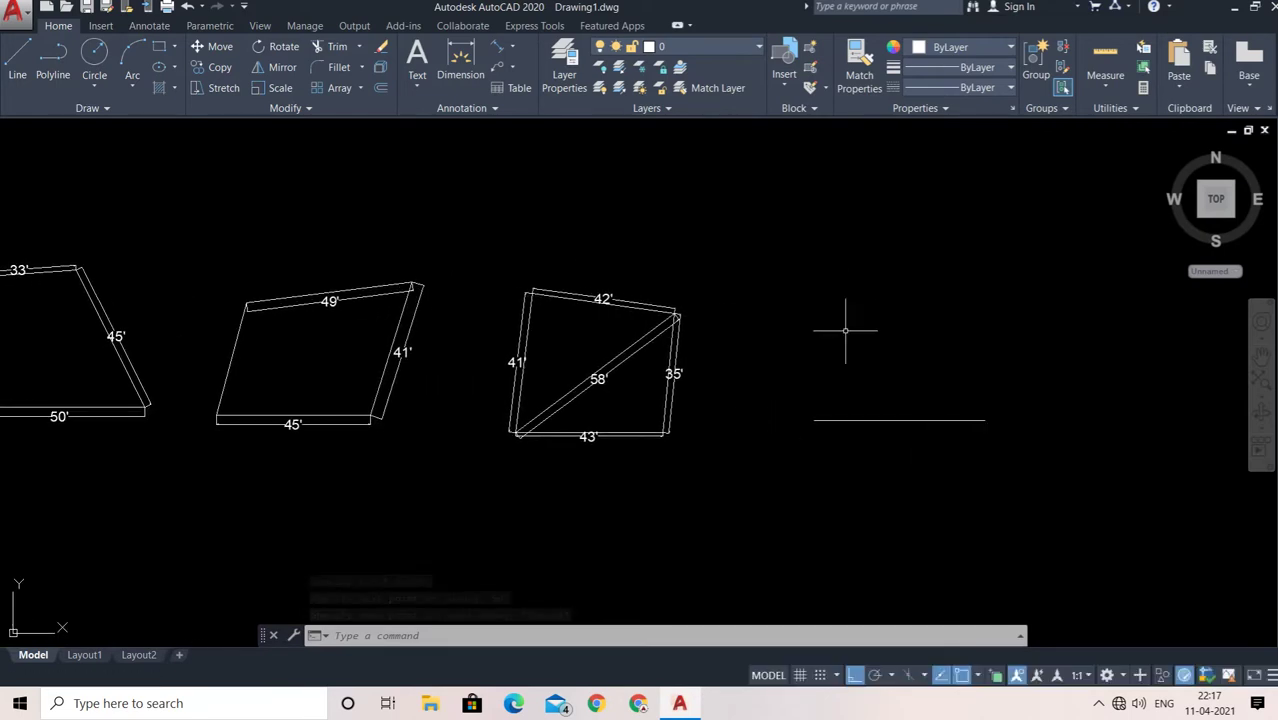
pyautogui.click(94, 55)
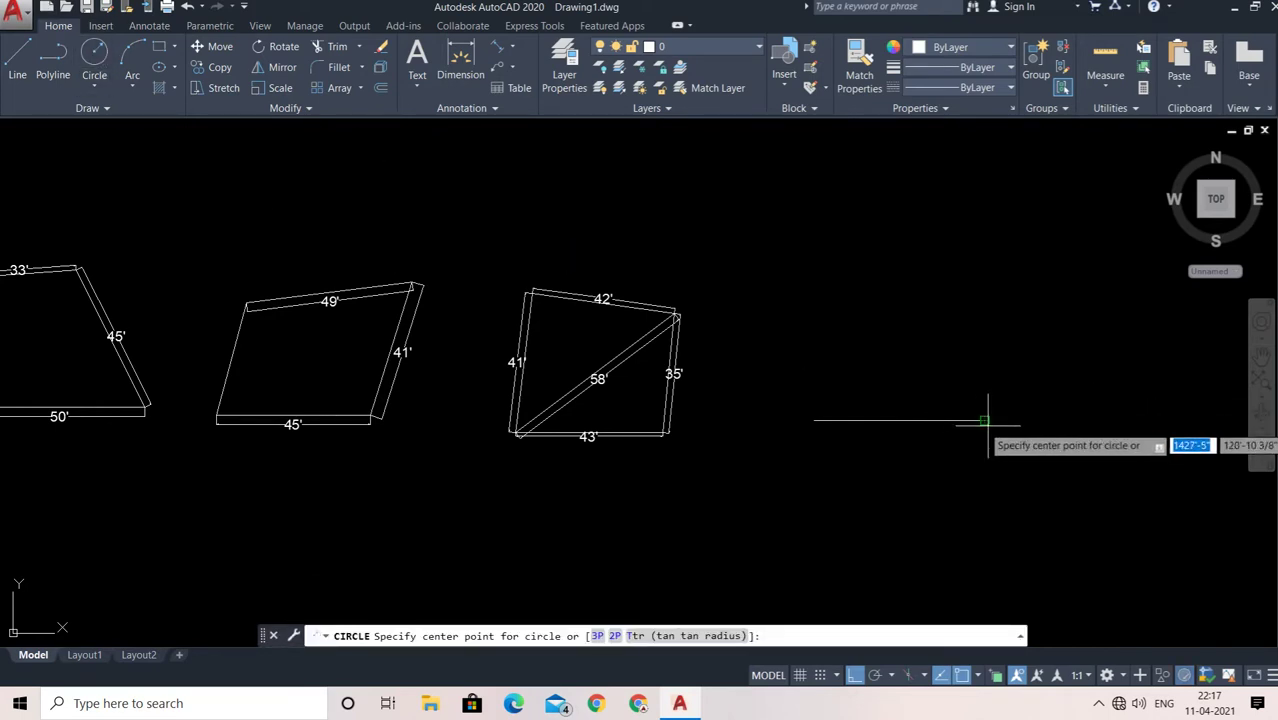
pyautogui.click(986, 421)
pyautogui.write('45')
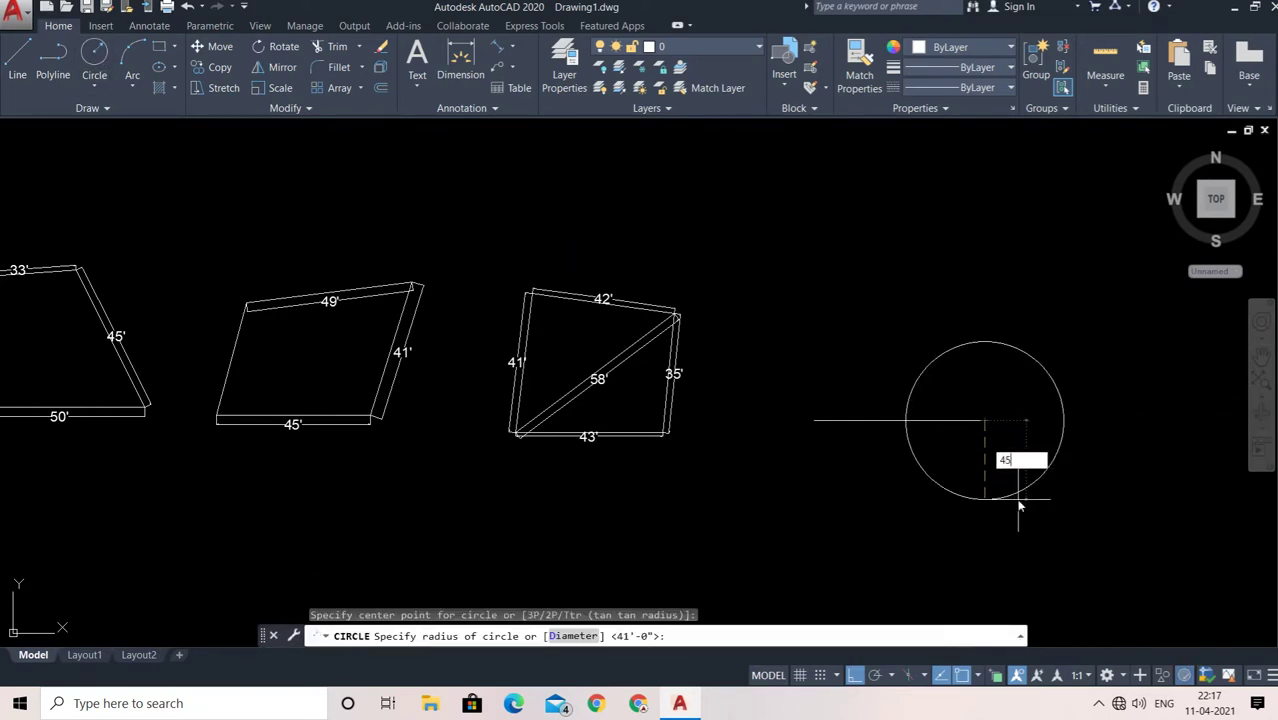
pyautogui.press('Return')
pyautogui.press('Escape')
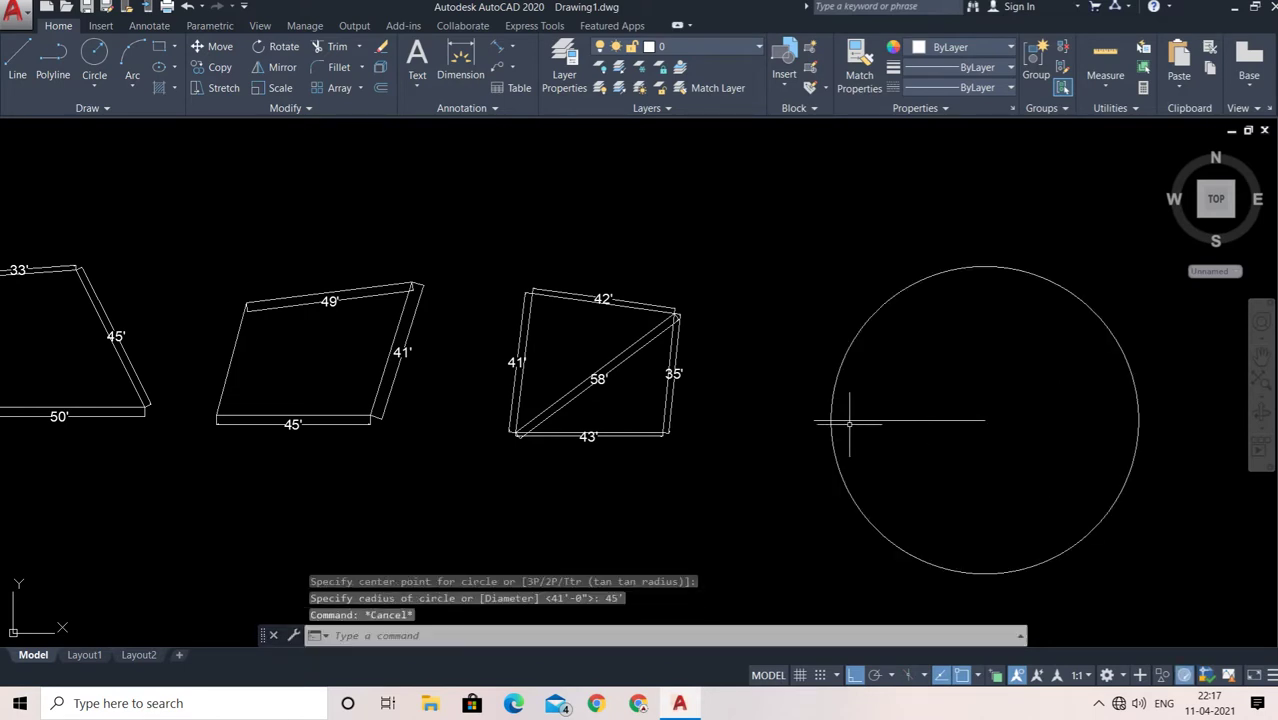
# Draw a second 45-foot radius circle centred on the base line's left end.
pyautogui.write('l')
pyautogui.press('BackSpace')
pyautogui.press('Return')
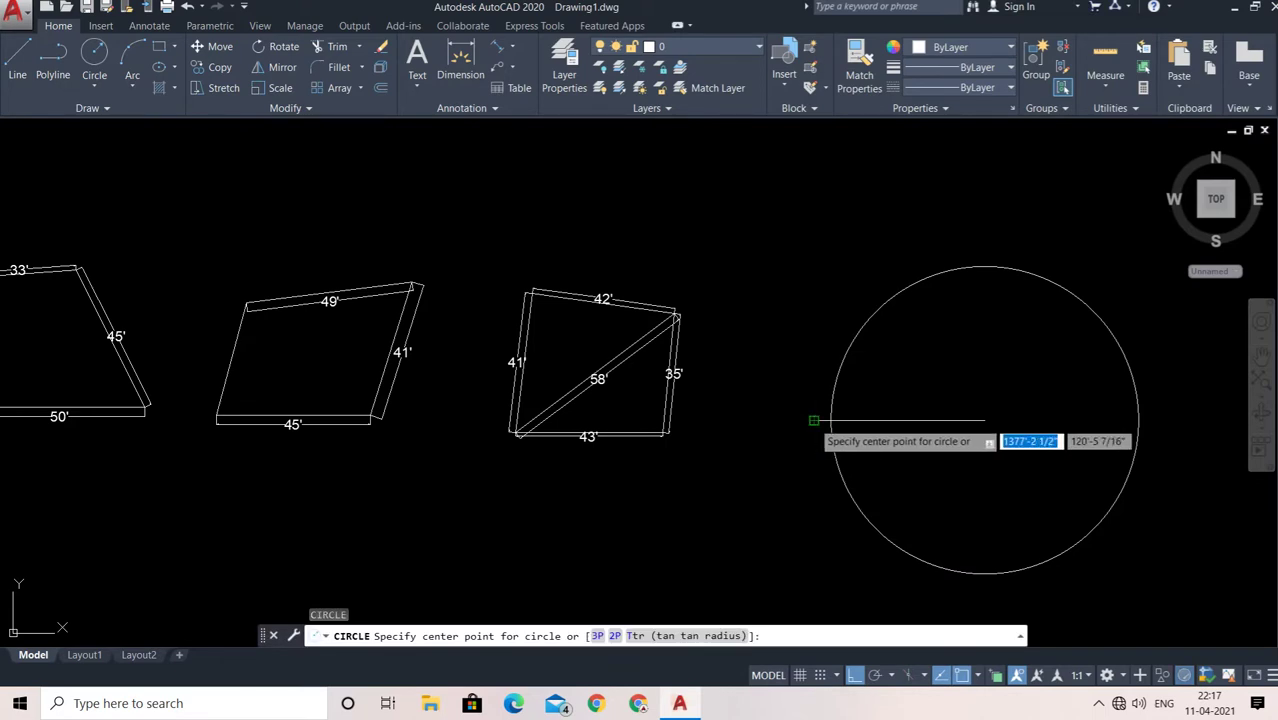
pyautogui.click(815, 421)
pyautogui.write('45')
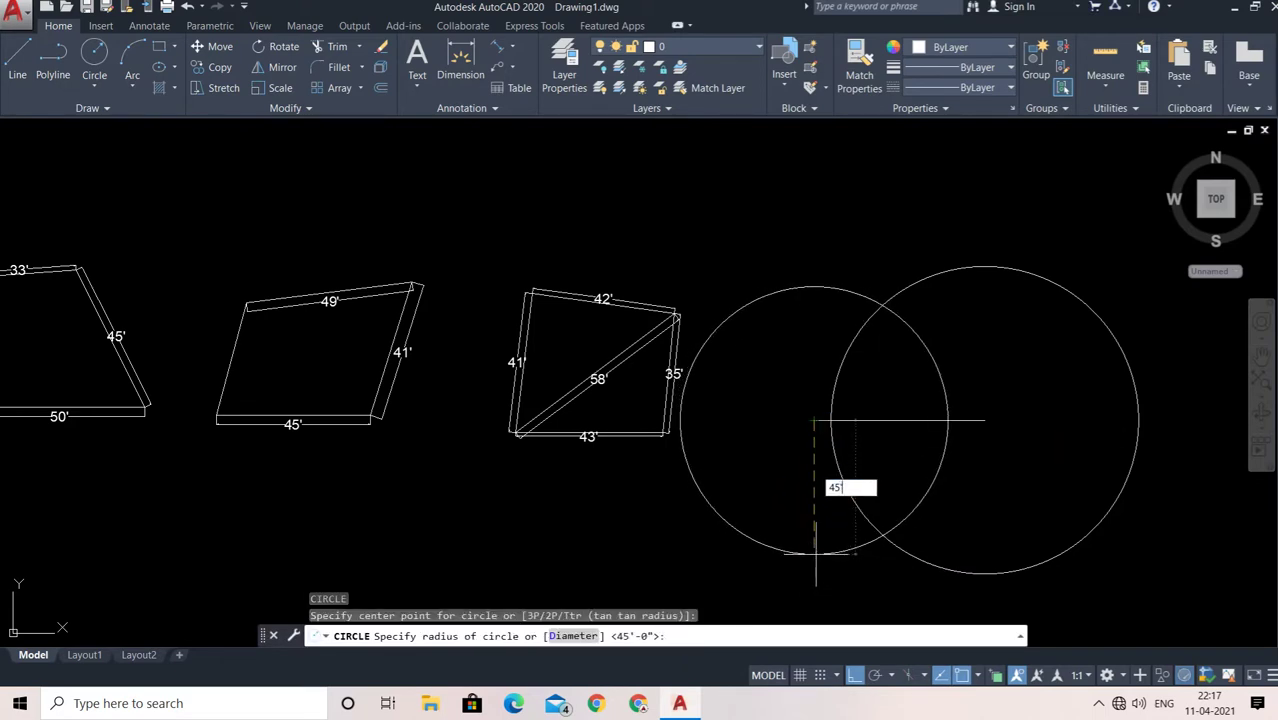
pyautogui.press('Return')
pyautogui.press('Escape')
pyautogui.press('Escape')
pyautogui.press('Escape')
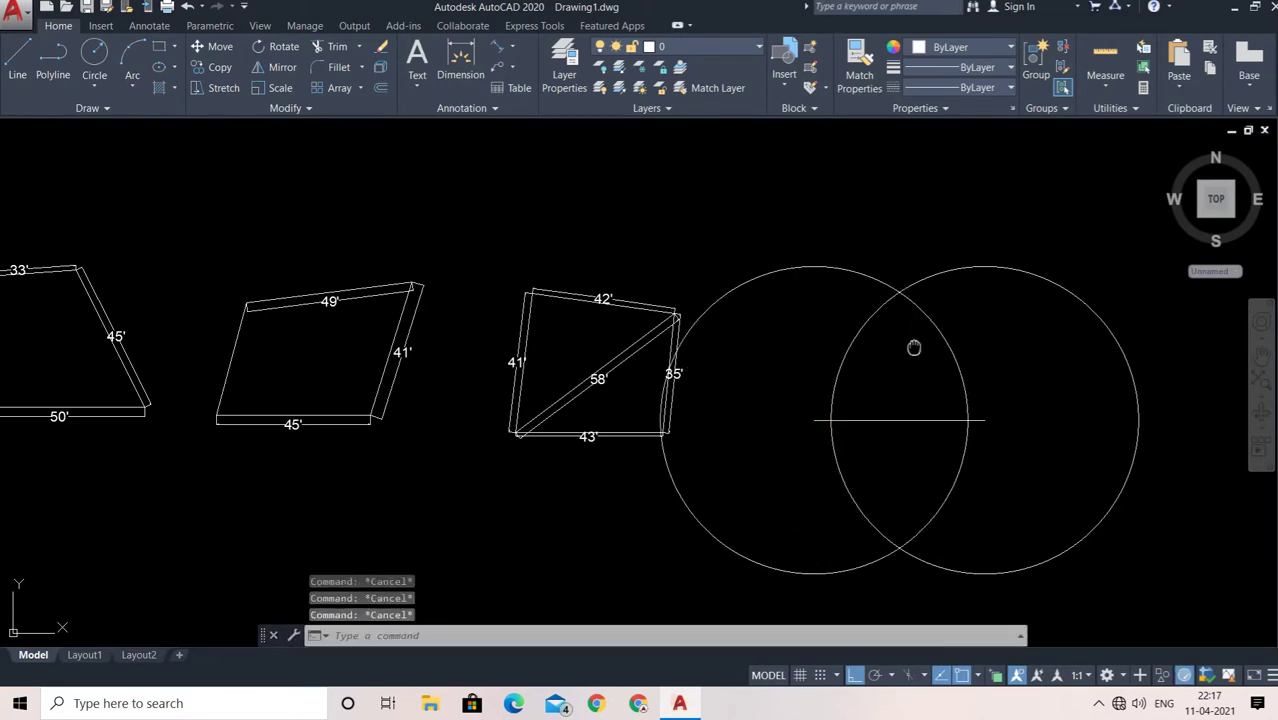
pyautogui.moveTo(914, 347); pyautogui.dragTo(814, 304, button='middle')
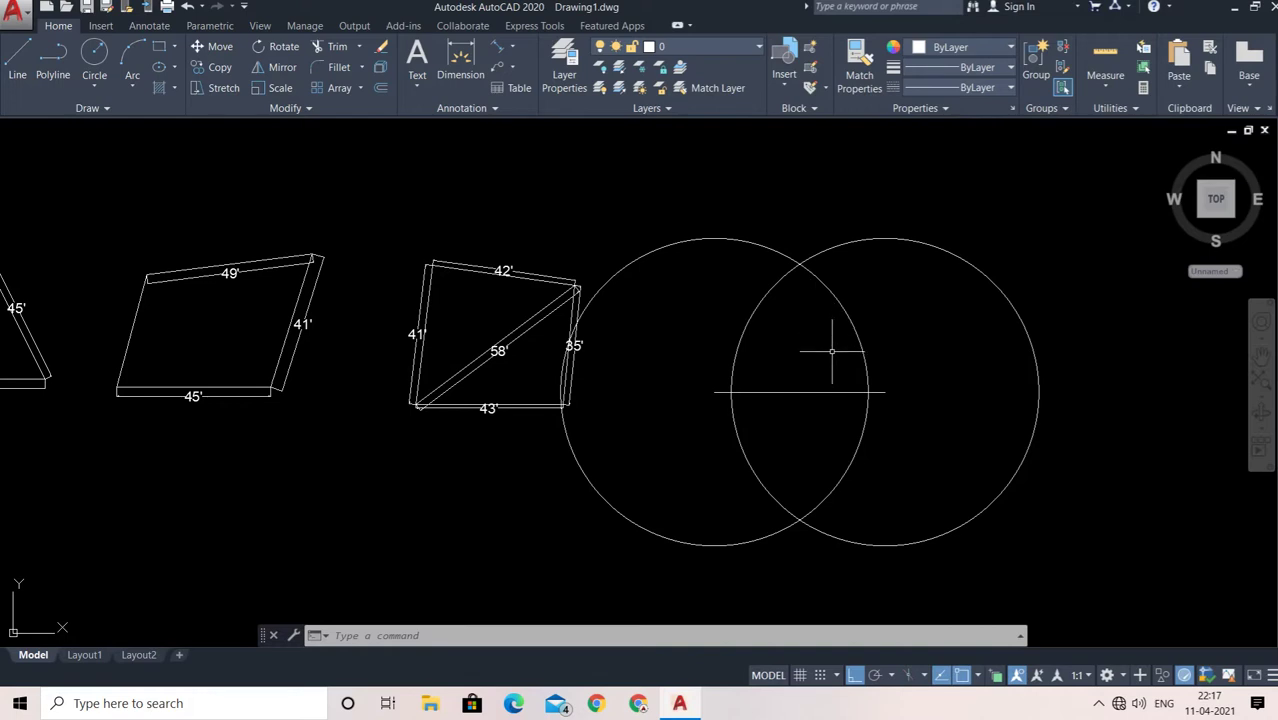
# Draw a line from the circles' upper intersection to the base line's endpoint.
pyautogui.write('l')
pyautogui.press('Return')
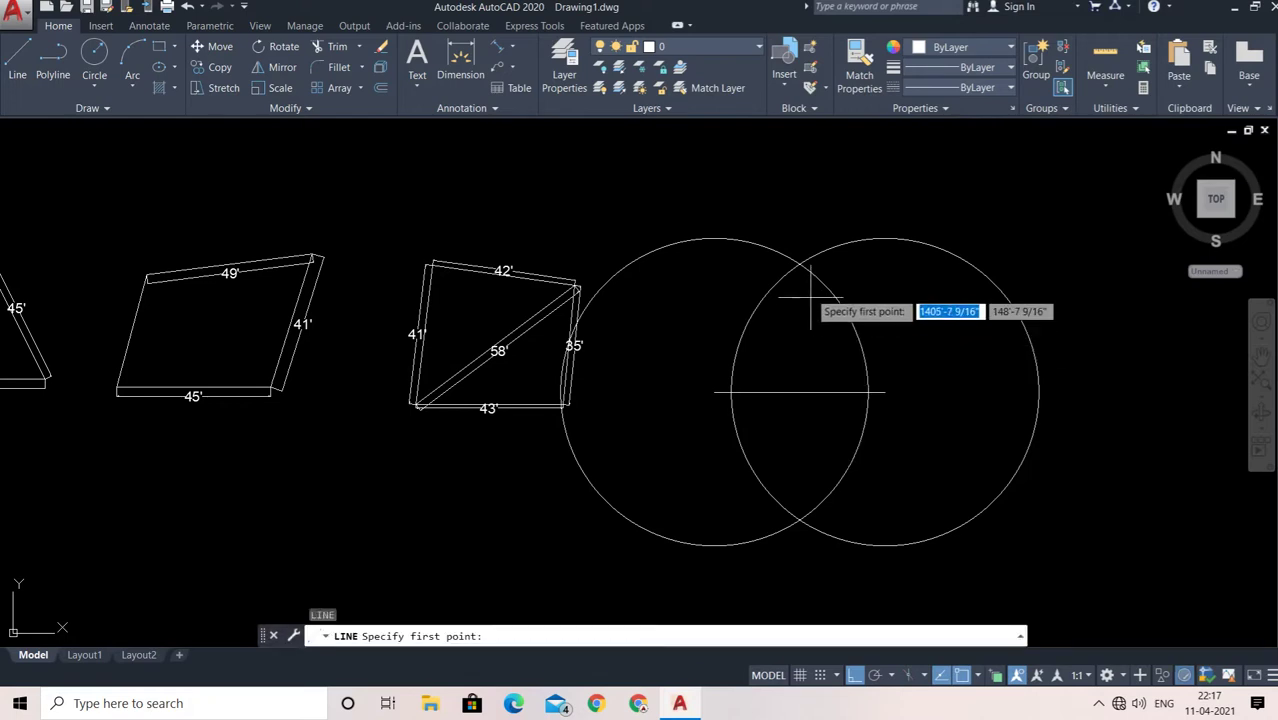
pyautogui.click(801, 265)
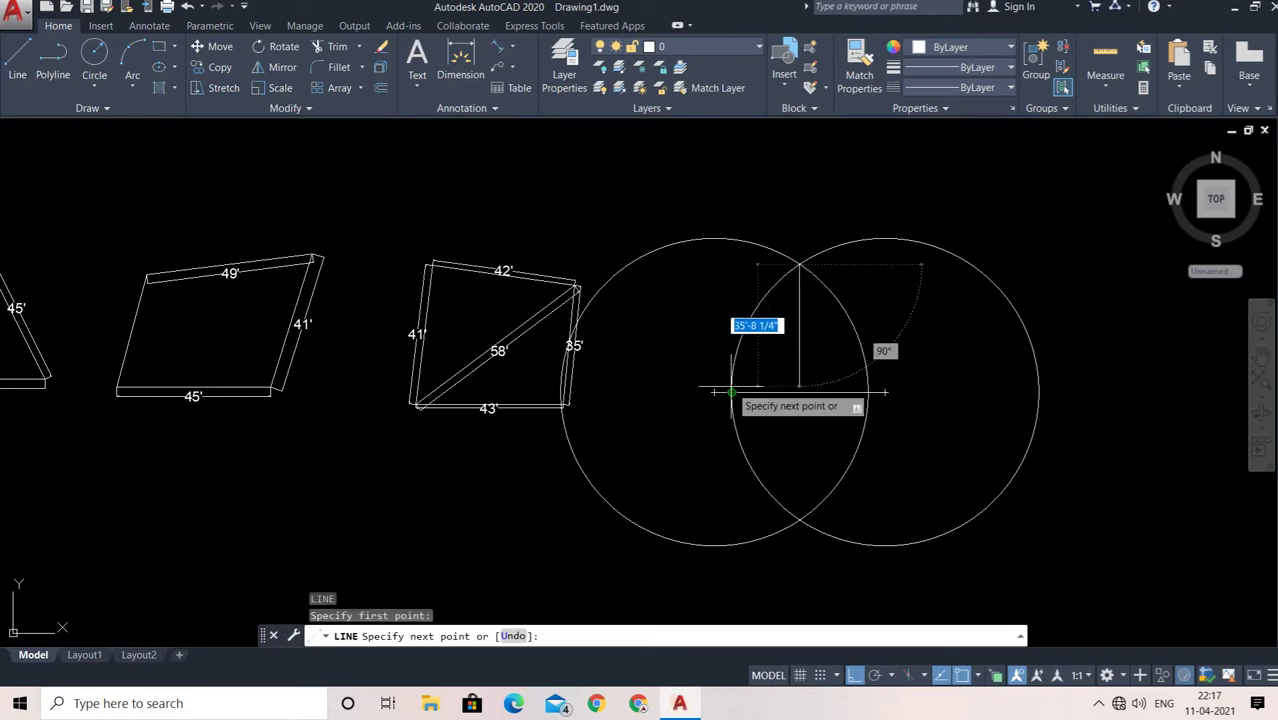
pyautogui.scroll(3, 857, 388)
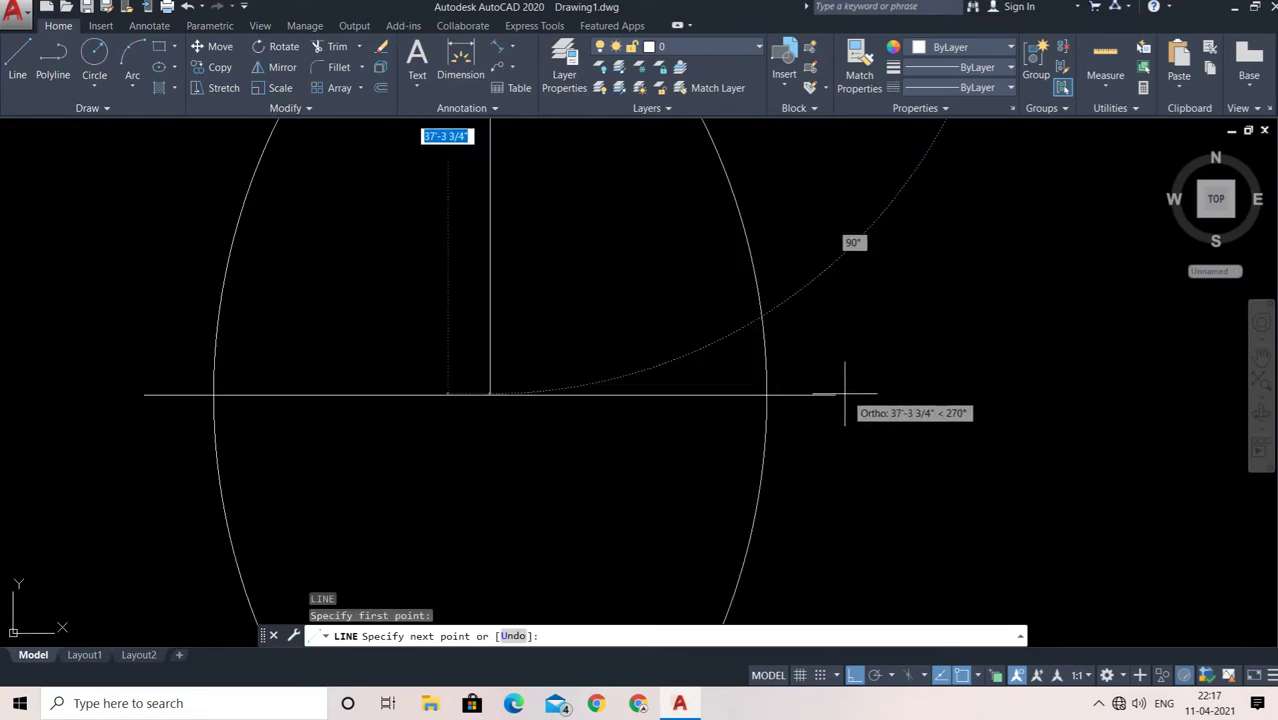
pyautogui.click(835, 395)
pyautogui.press('Escape')
# Select and delete both 45-foot construction circles.
pyautogui.scroll(-3, 835, 395)
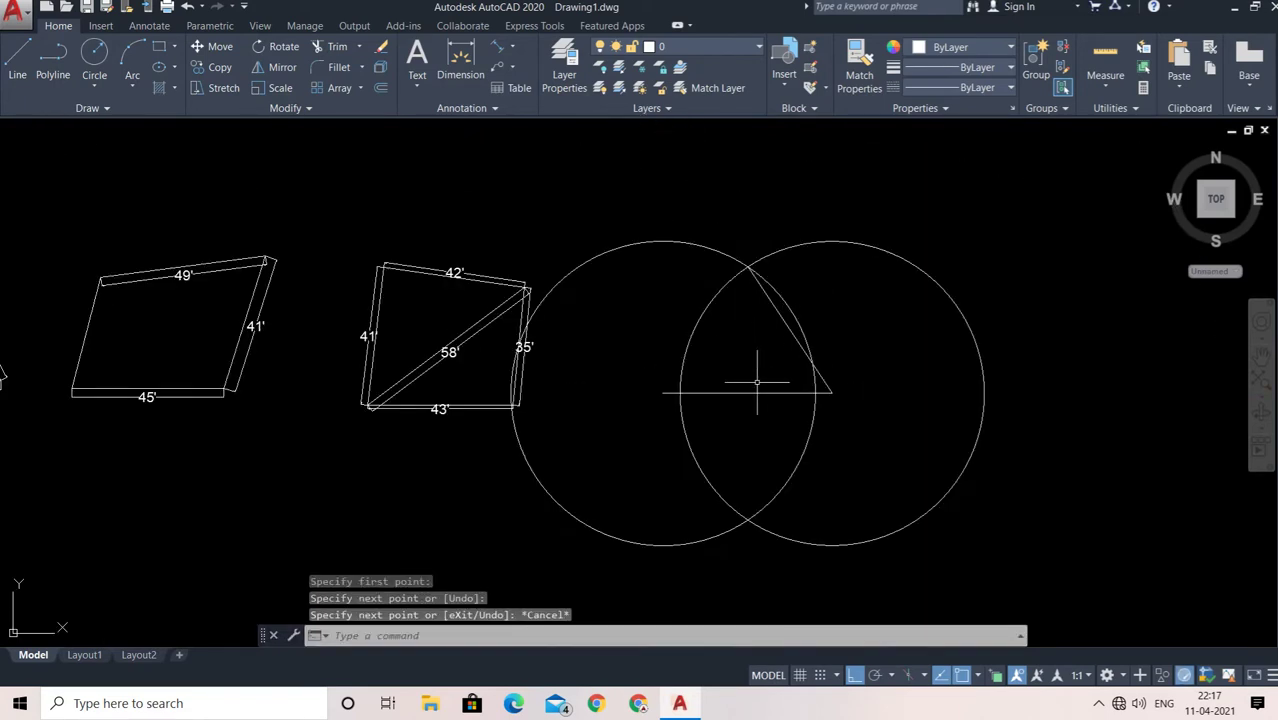
pyautogui.click(964, 209)
pyautogui.click(829, 391)
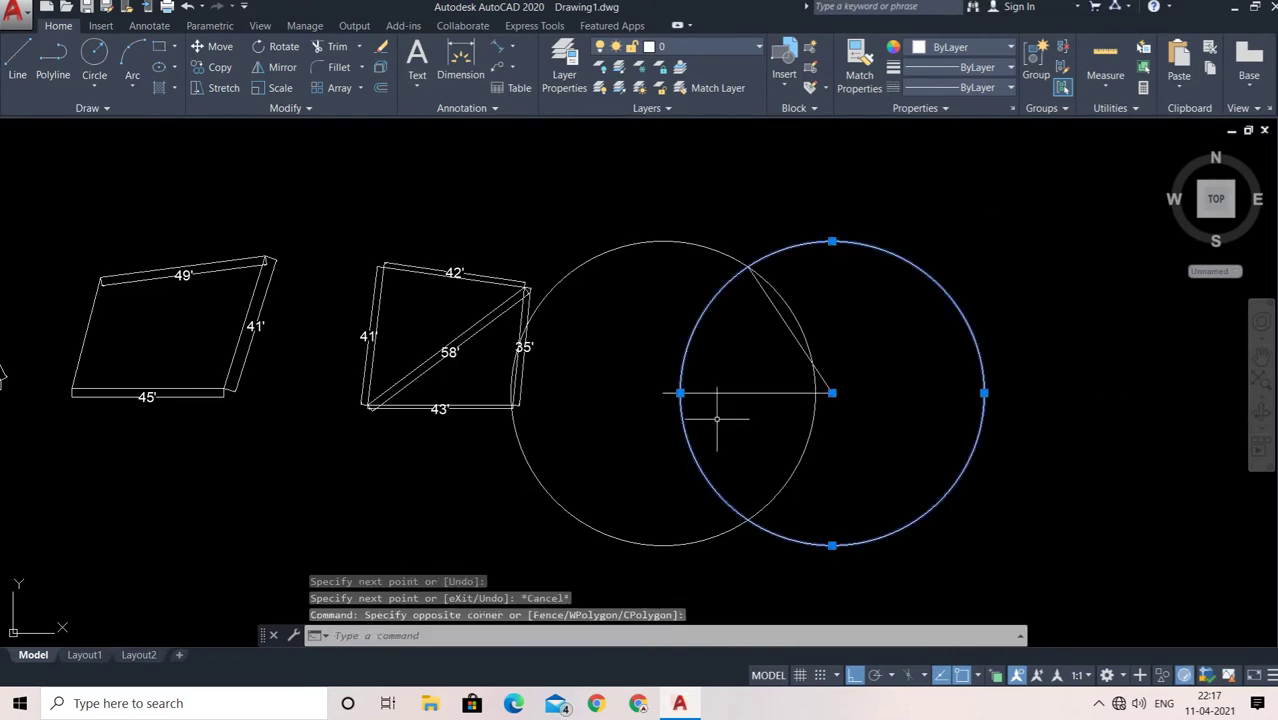
pyautogui.click(669, 490)
pyautogui.click(603, 538)
pyautogui.press('Delete')
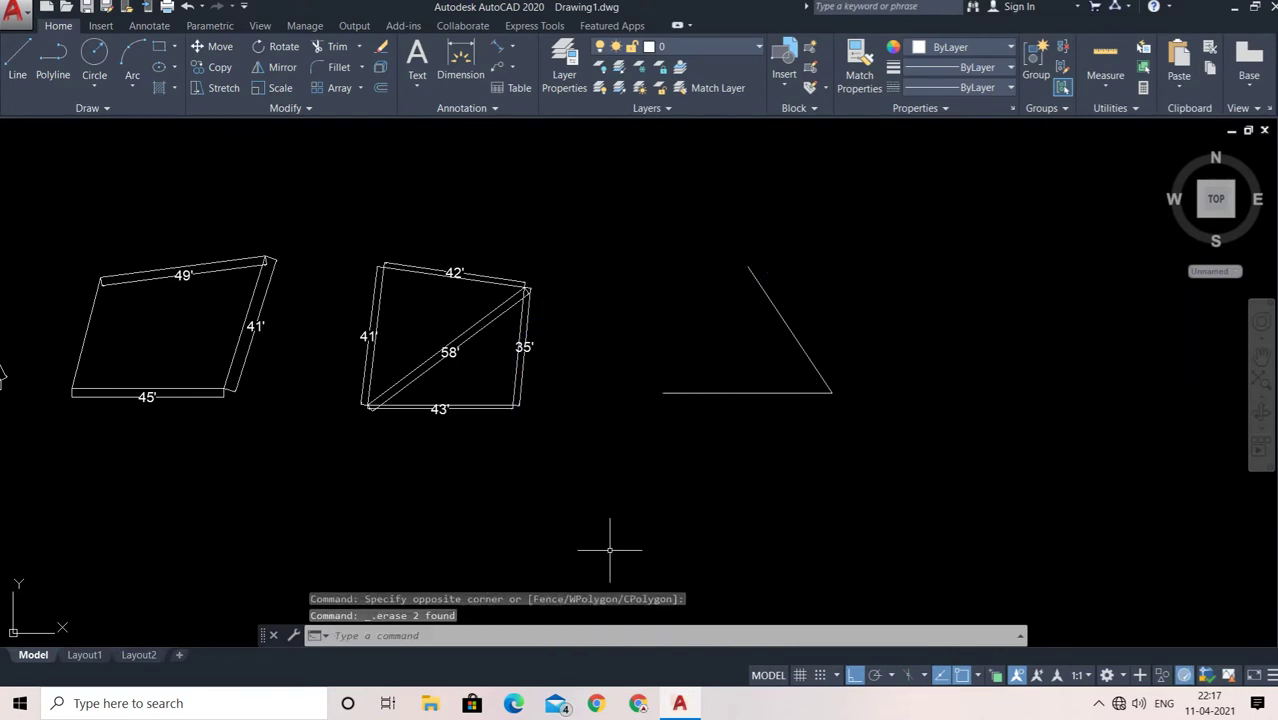
pyautogui.moveTo(717, 296); pyautogui.dragTo(937, 280, button='middle')
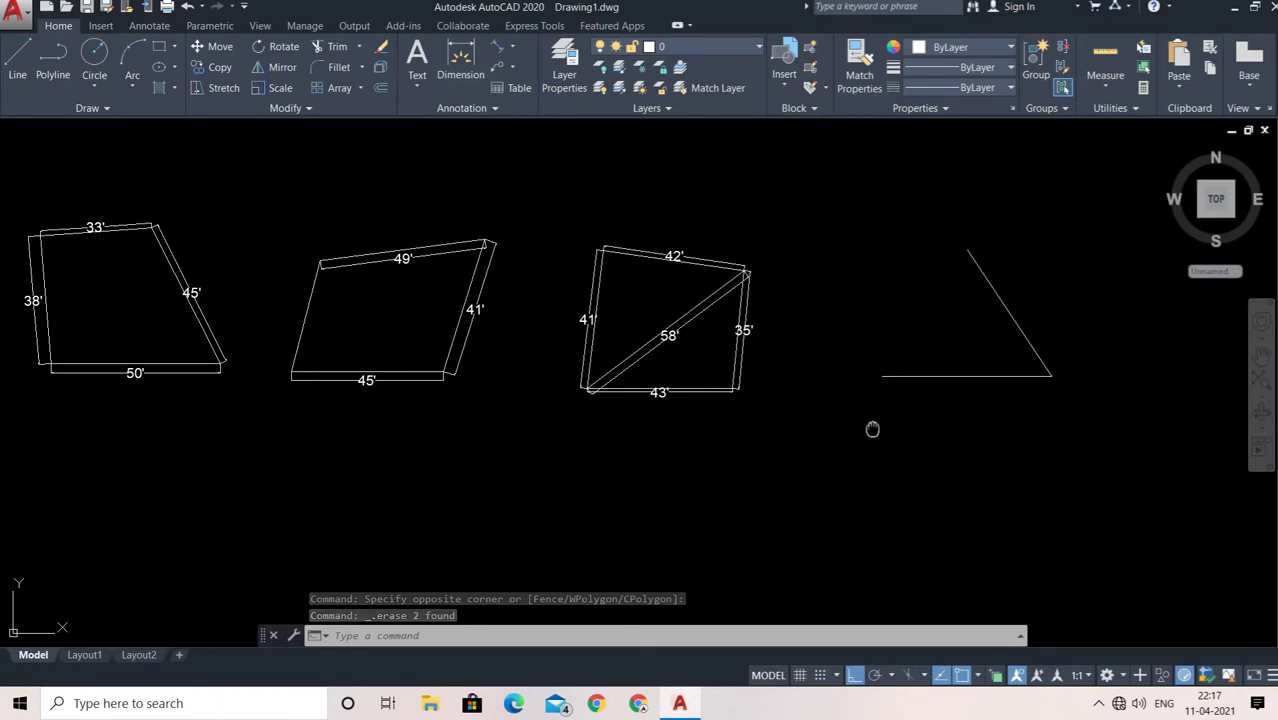
# Draw a 33-foot radius circle centred on the slanted side's top endpoint.
pyautogui.moveTo(859, 428); pyautogui.dragTo(633, 457, button='middle')
pyautogui.write('c')
pyautogui.press('Return')
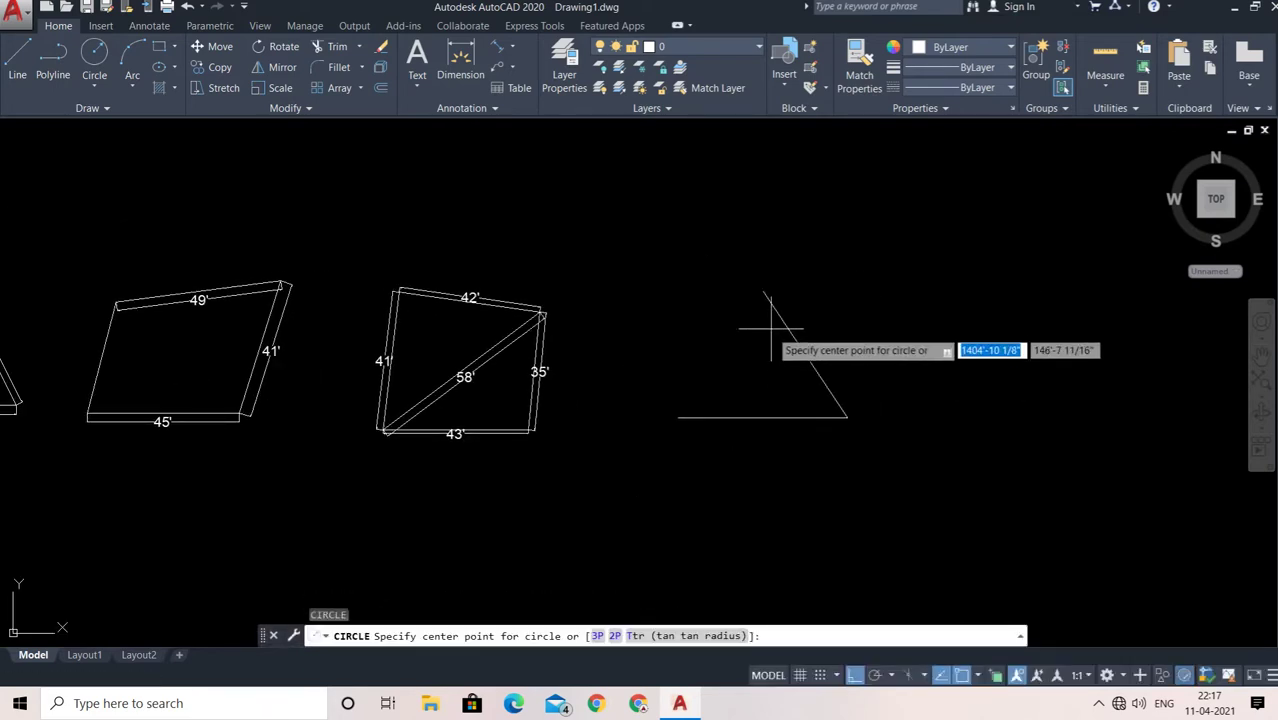
pyautogui.click(763, 293)
pyautogui.scroll(-4, 788, 383)
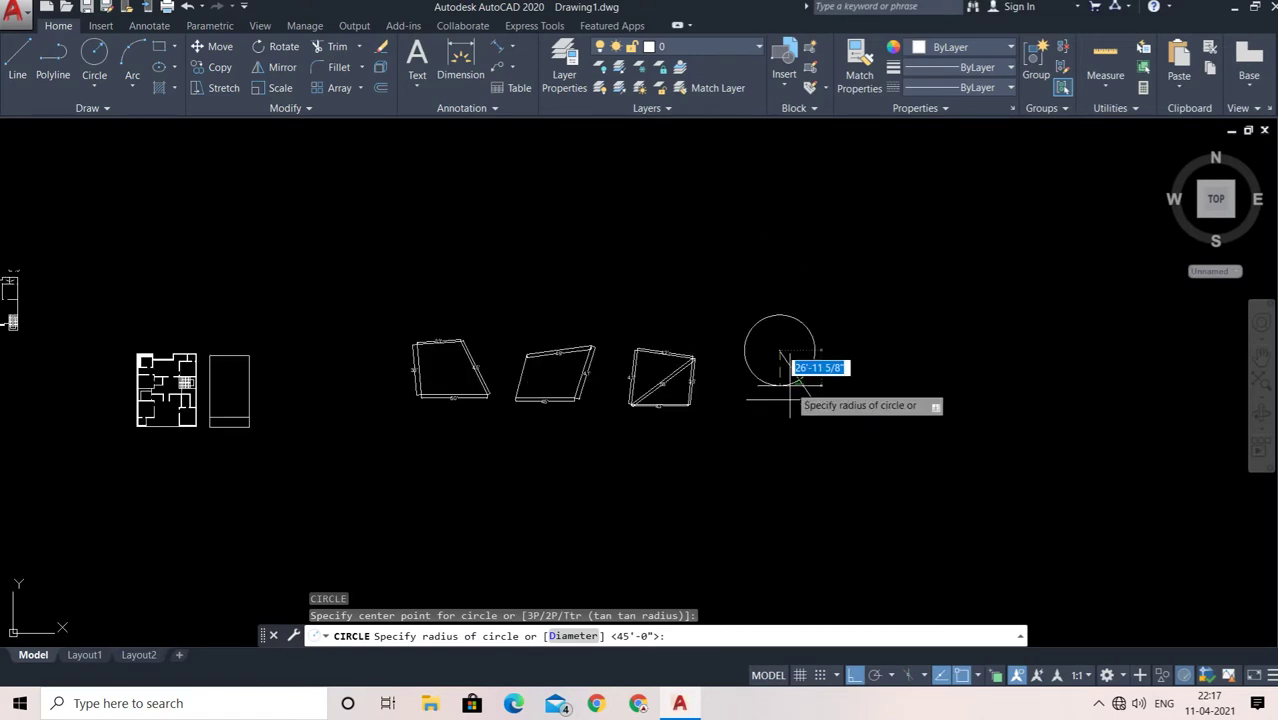
pyautogui.scroll(2, 790, 383)
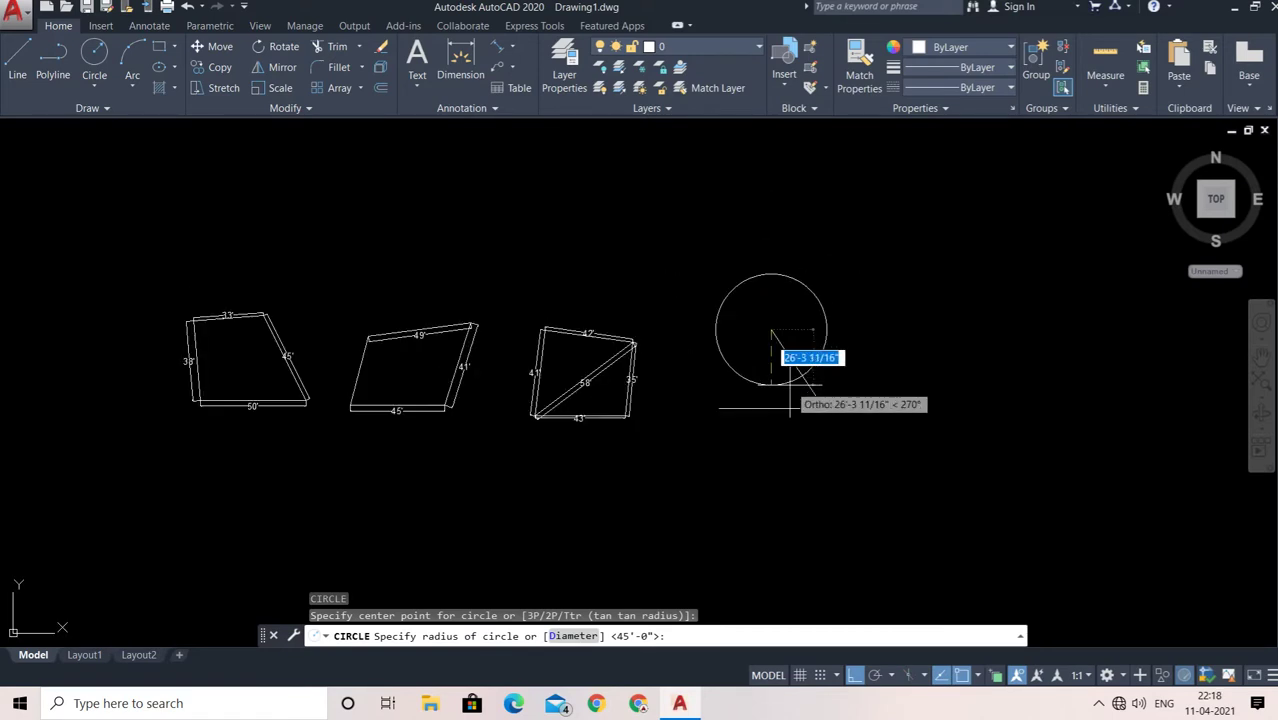
pyautogui.scroll(2, 790, 384)
pyautogui.moveTo(790, 386)
pyautogui.mouseDown(button='middle')
pyautogui.moveTo(941, 392)
pyautogui.moveTo(879, 390)
pyautogui.mouseUp(button='middle')
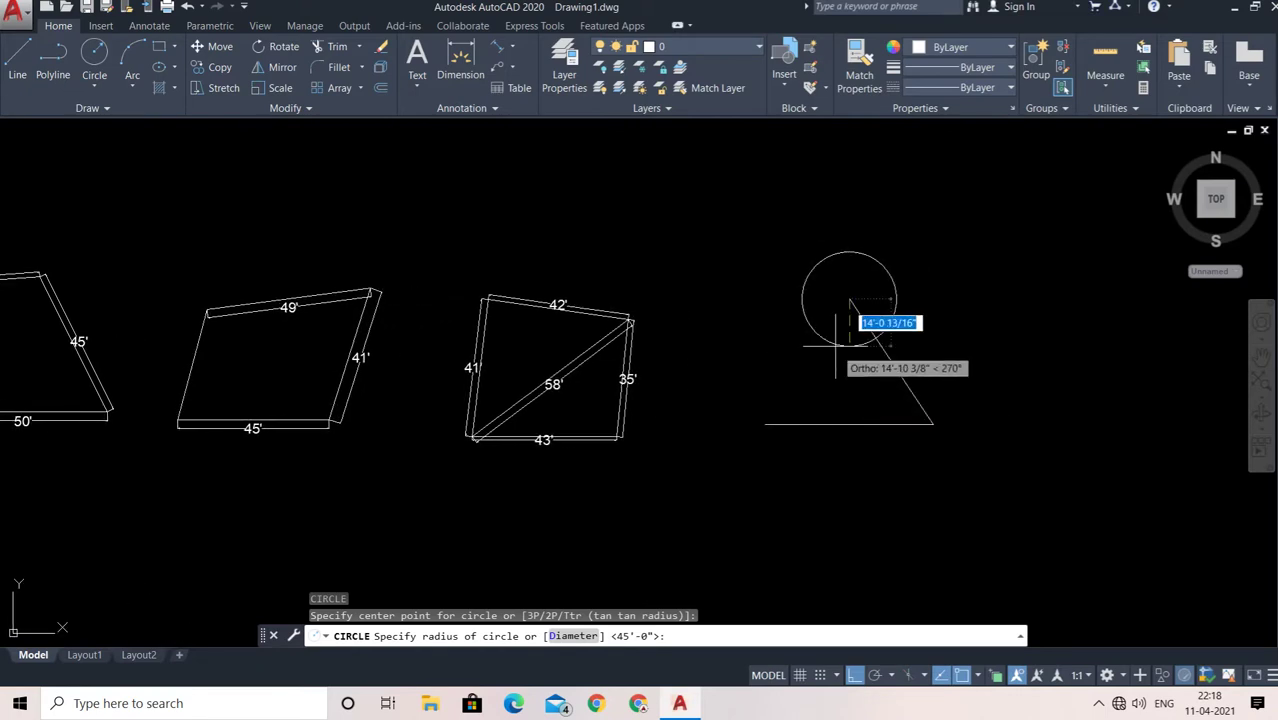
pyautogui.write('33')
pyautogui.press('Return')
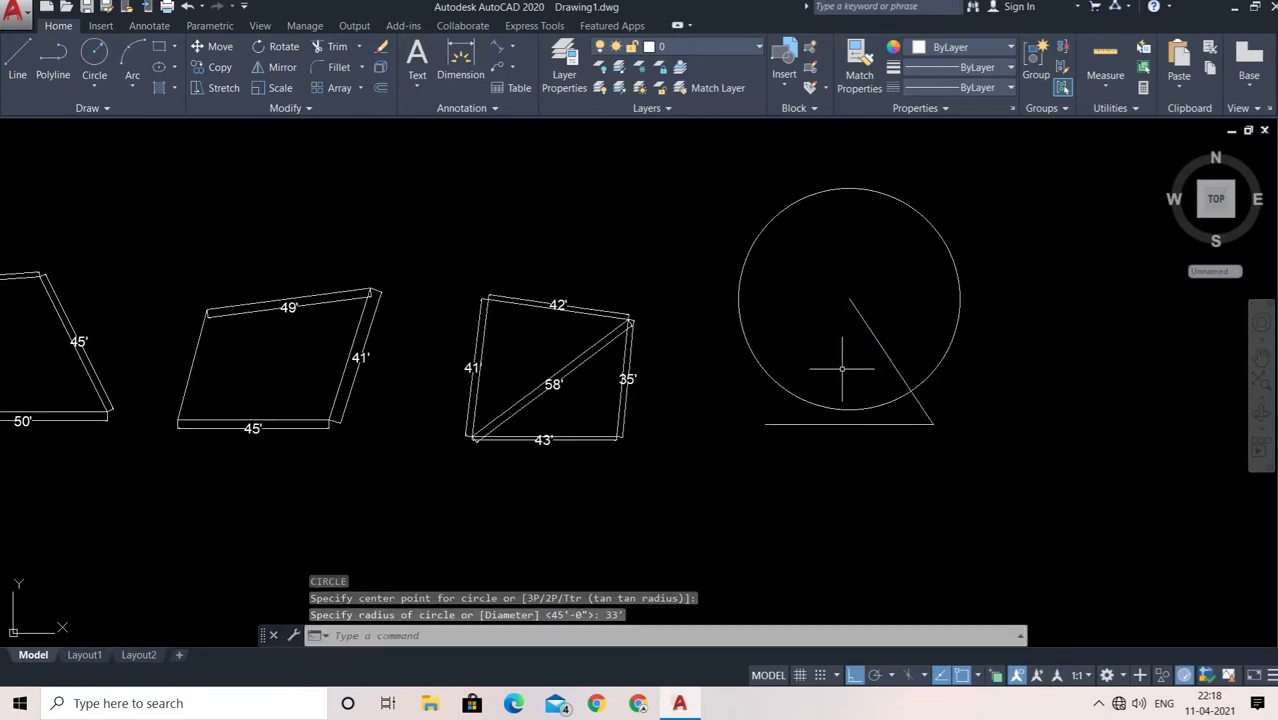
pyautogui.press('Escape')
# Draw a 38-foot radius circle centred on the base line's left endpoint.
pyautogui.press('space')
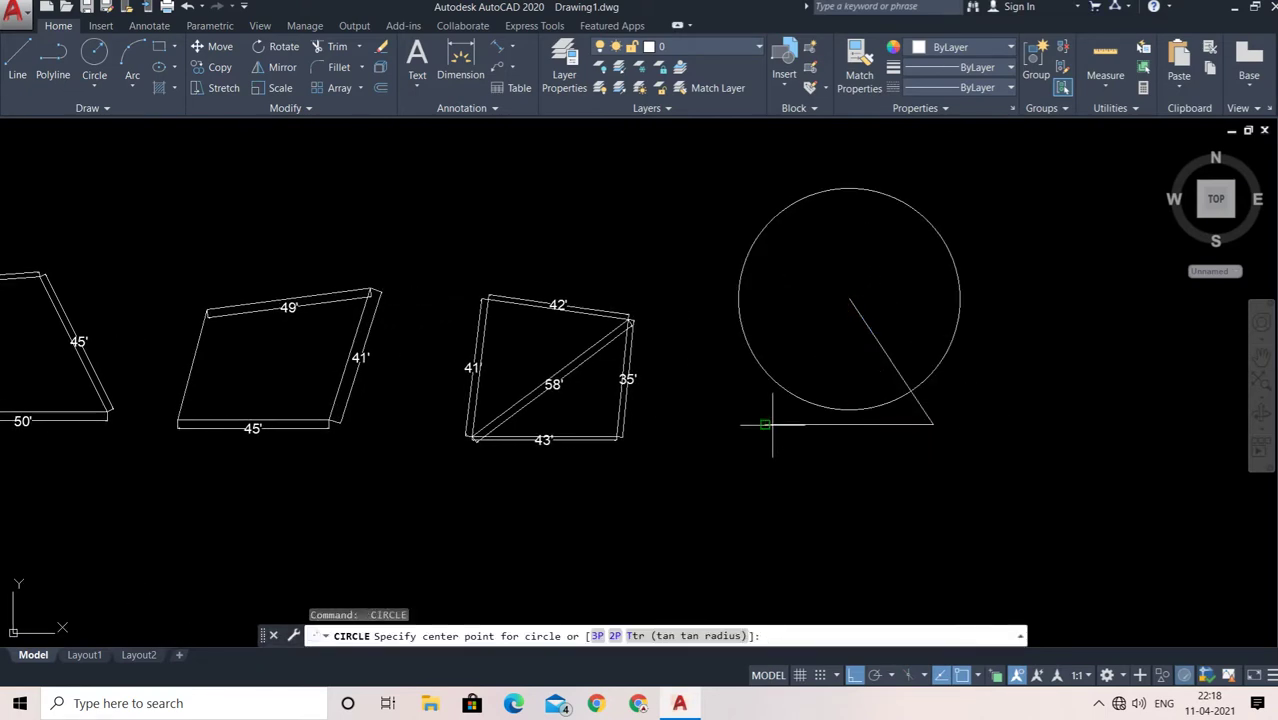
pyautogui.click(766, 424)
pyautogui.write('38')
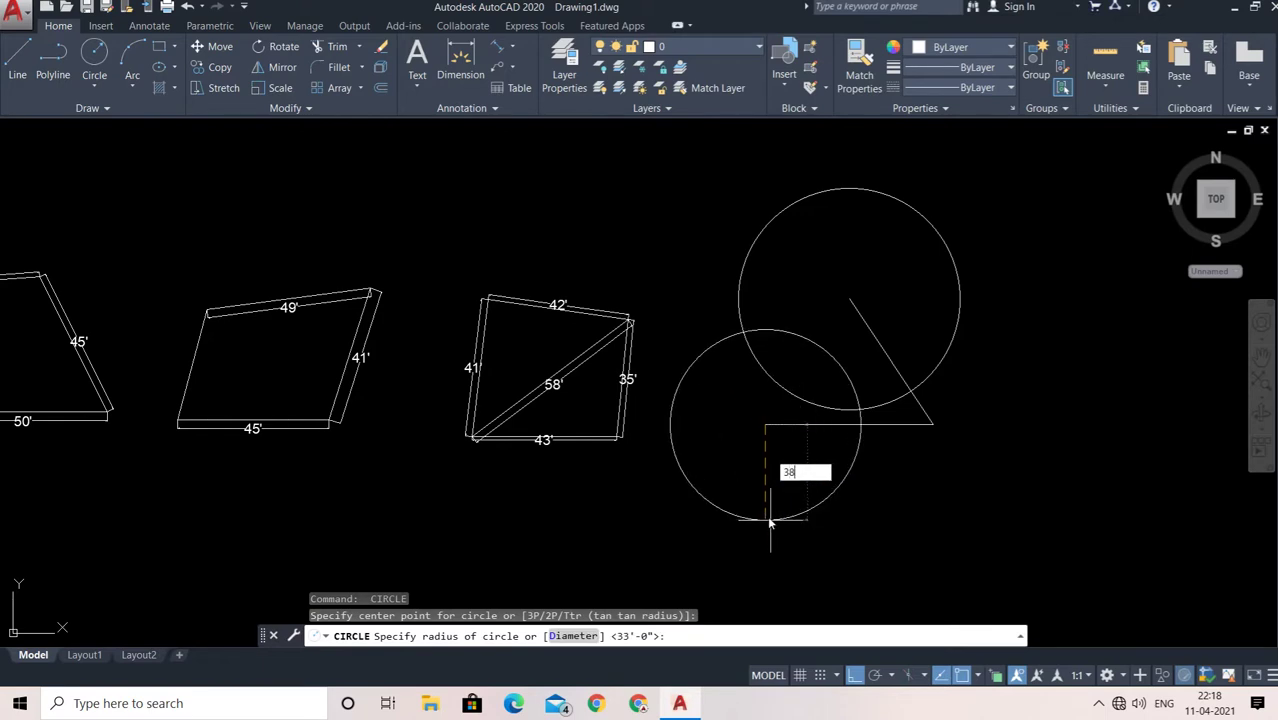
pyautogui.press('Return')
pyautogui.press('Escape')
pyautogui.press('Escape')
pyautogui.press('Escape')
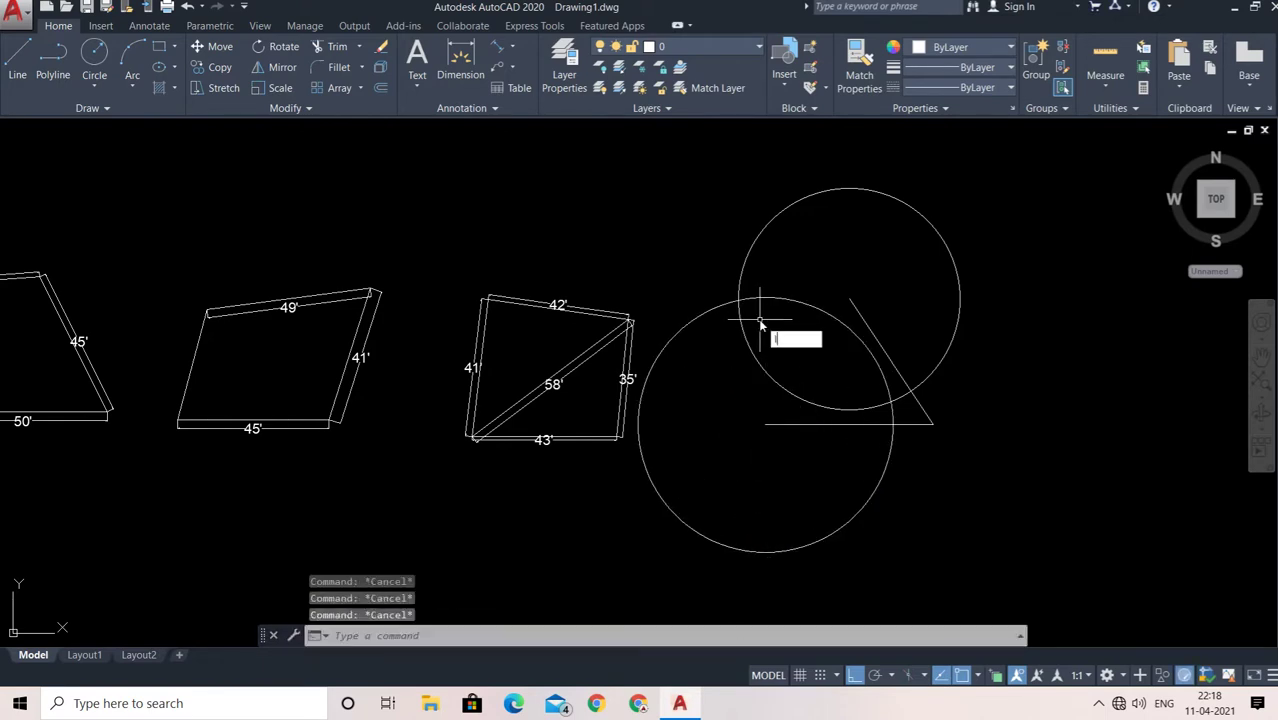
# Draw lines from the circles' intersection, then undo them as mistakes.
pyautogui.write('l')
pyautogui.press('space')
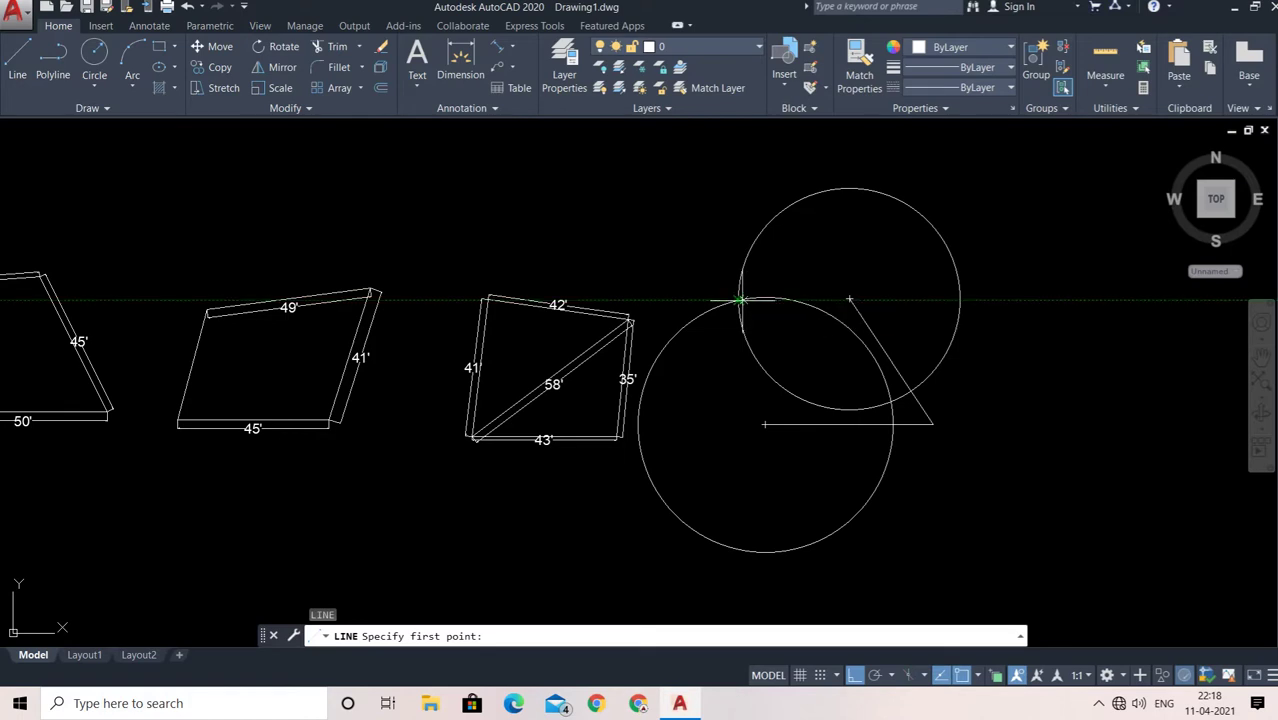
pyautogui.click(739, 299)
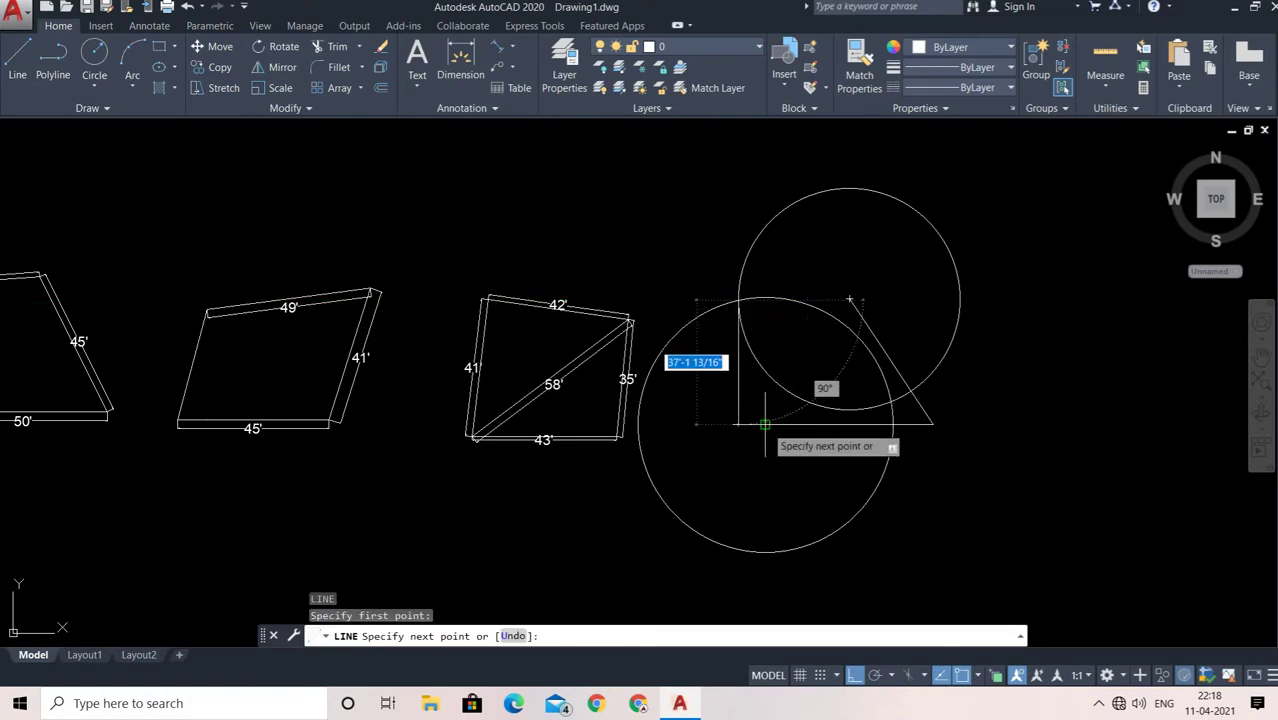
pyautogui.click(765, 425)
pyautogui.press('Return')
pyautogui.press('space')
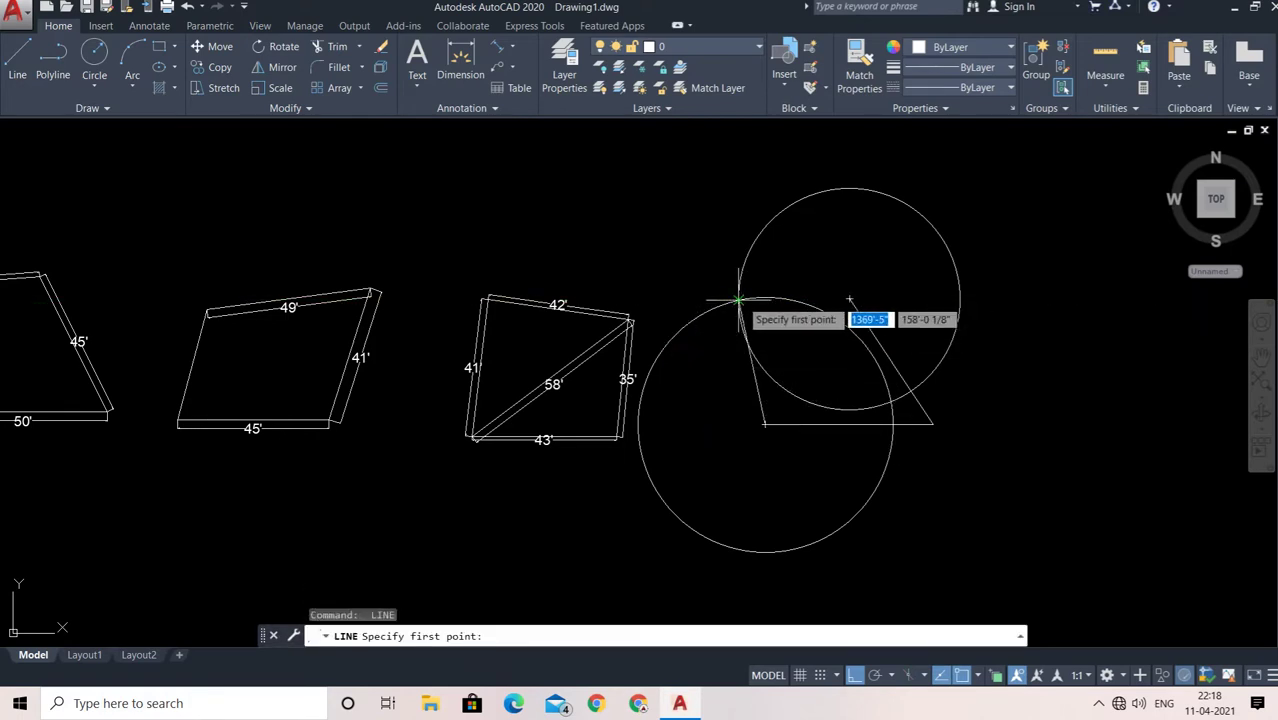
pyautogui.click(739, 299)
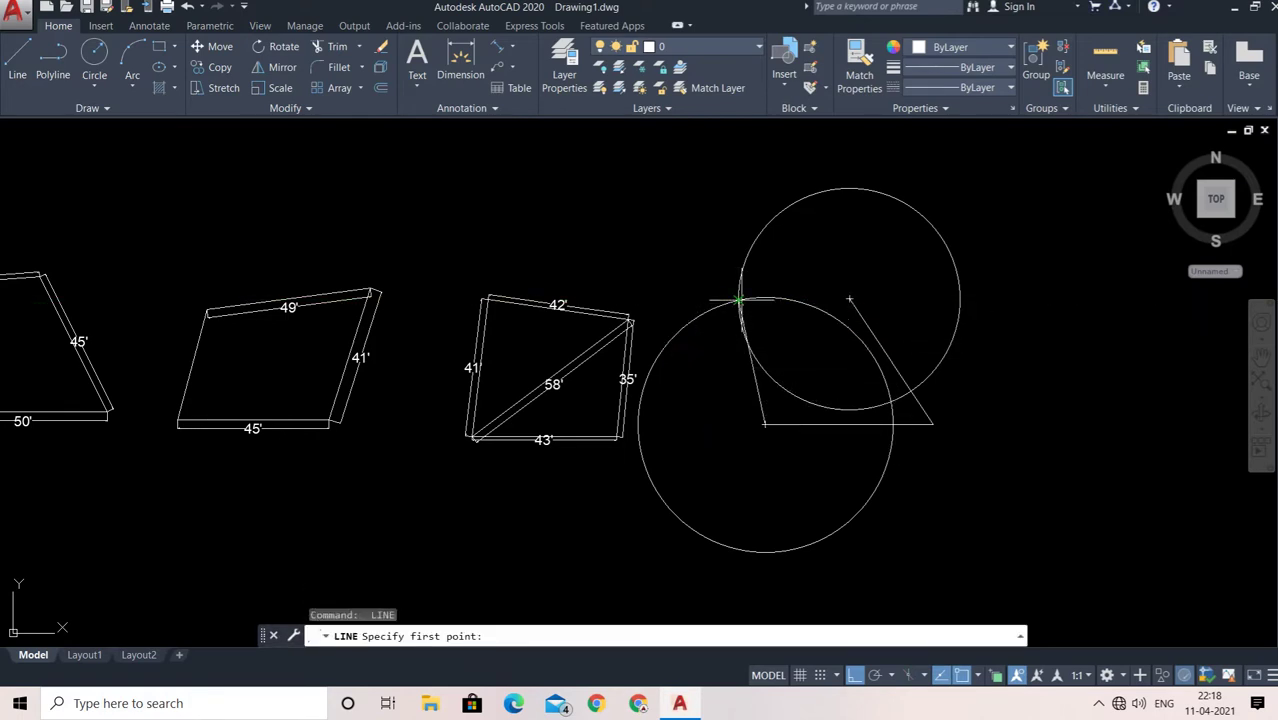
pyautogui.click(848, 300)
pyautogui.press('Escape')
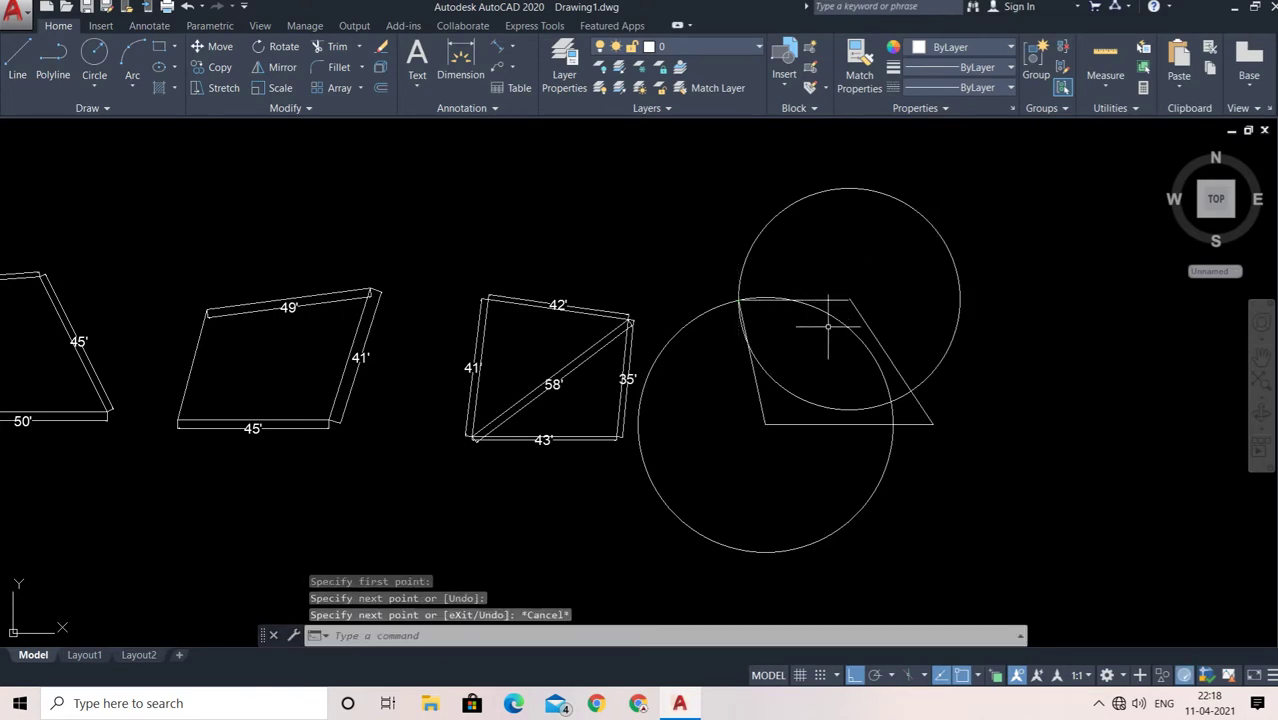
pyautogui.hotkey('ctrl', 'z')
pyautogui.scroll(4, 768, 305)
pyautogui.write('u')
pyautogui.press('Return')
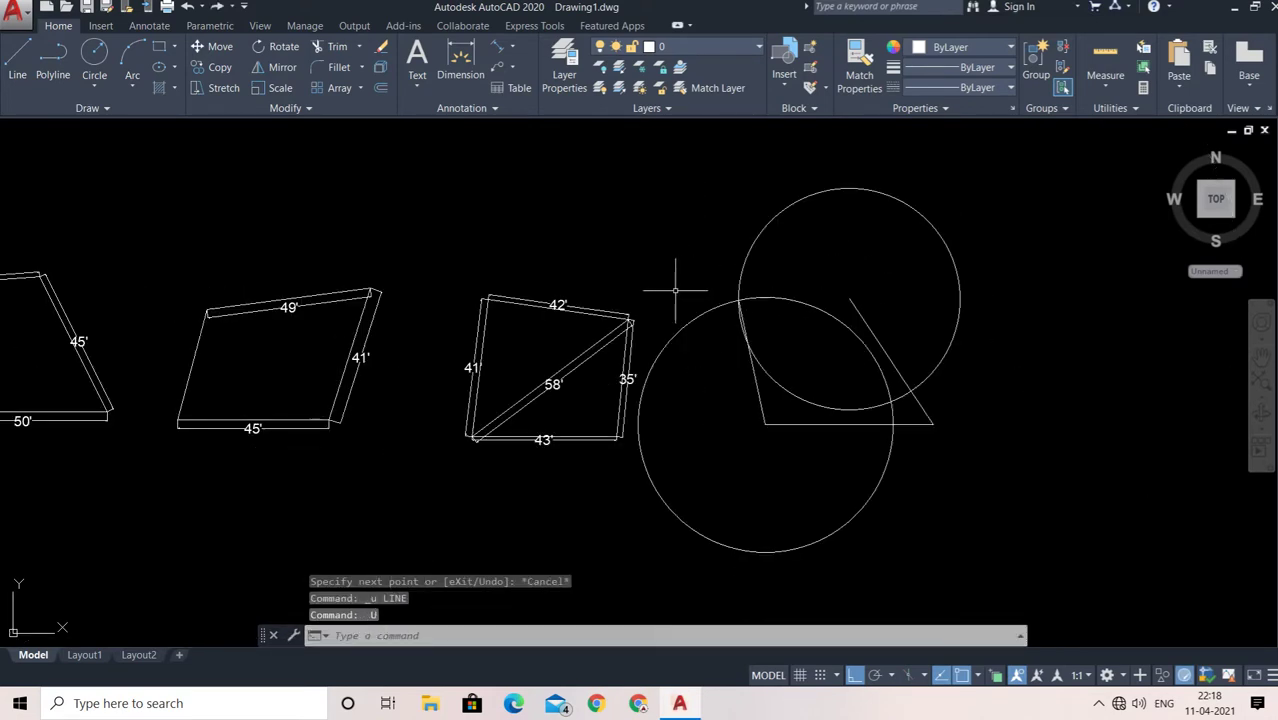
# Draw the top edge from the circles' intersection to the slanted side's top end.
pyautogui.write('l')
pyautogui.press('Return')
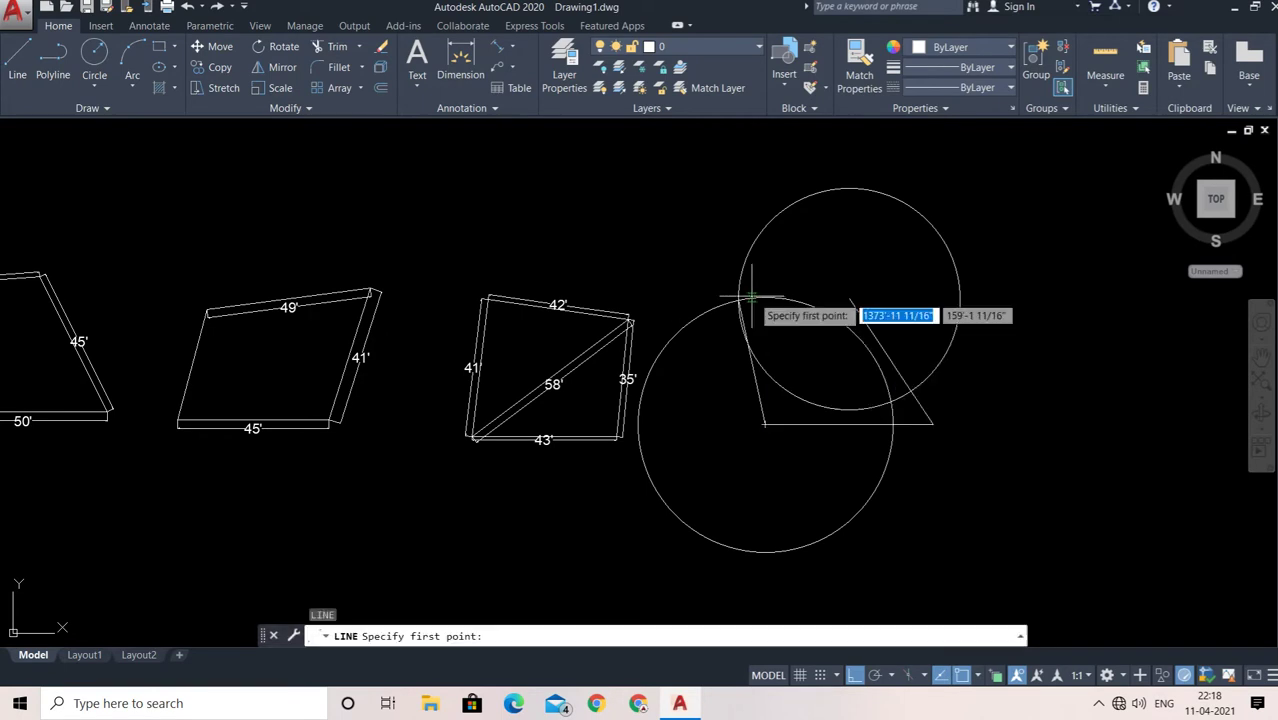
pyautogui.scroll(4, 750, 297)
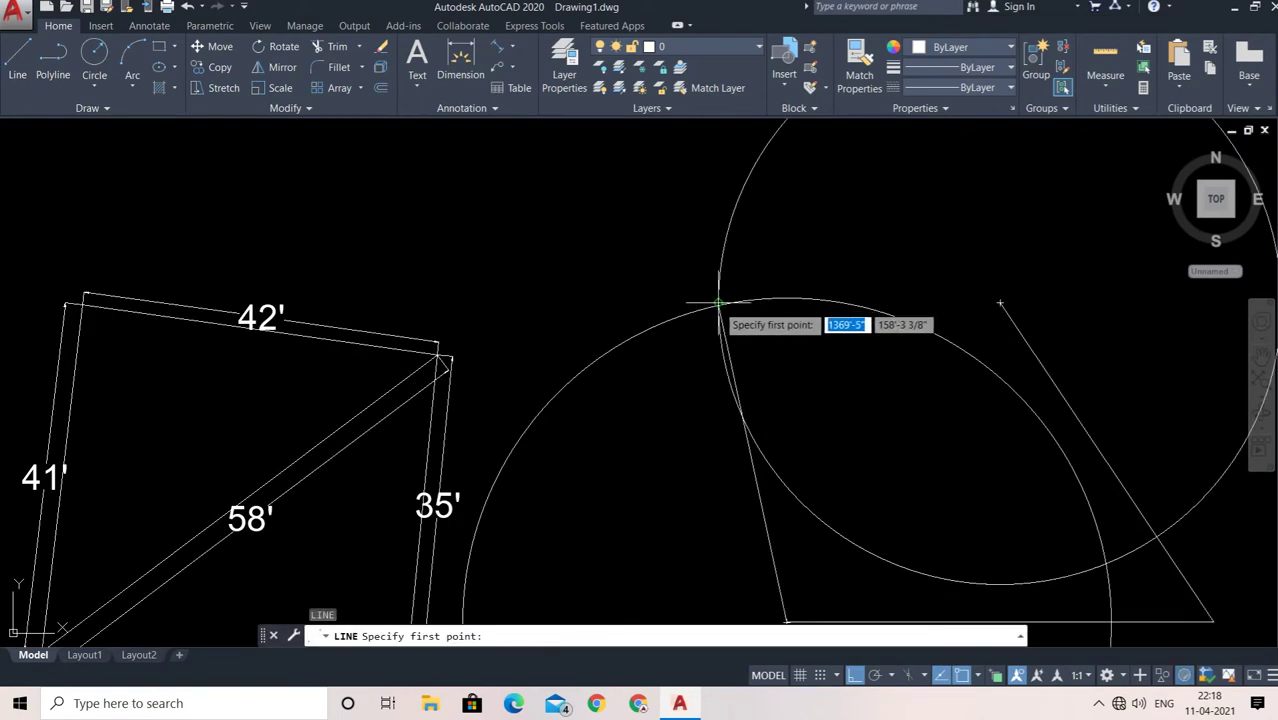
pyautogui.scroll(5, 716, 303)
pyautogui.click(711, 303)
pyautogui.scroll(-3, 976, 422)
pyautogui.moveTo(1004, 370); pyautogui.dragTo(740, 353, button='middle')
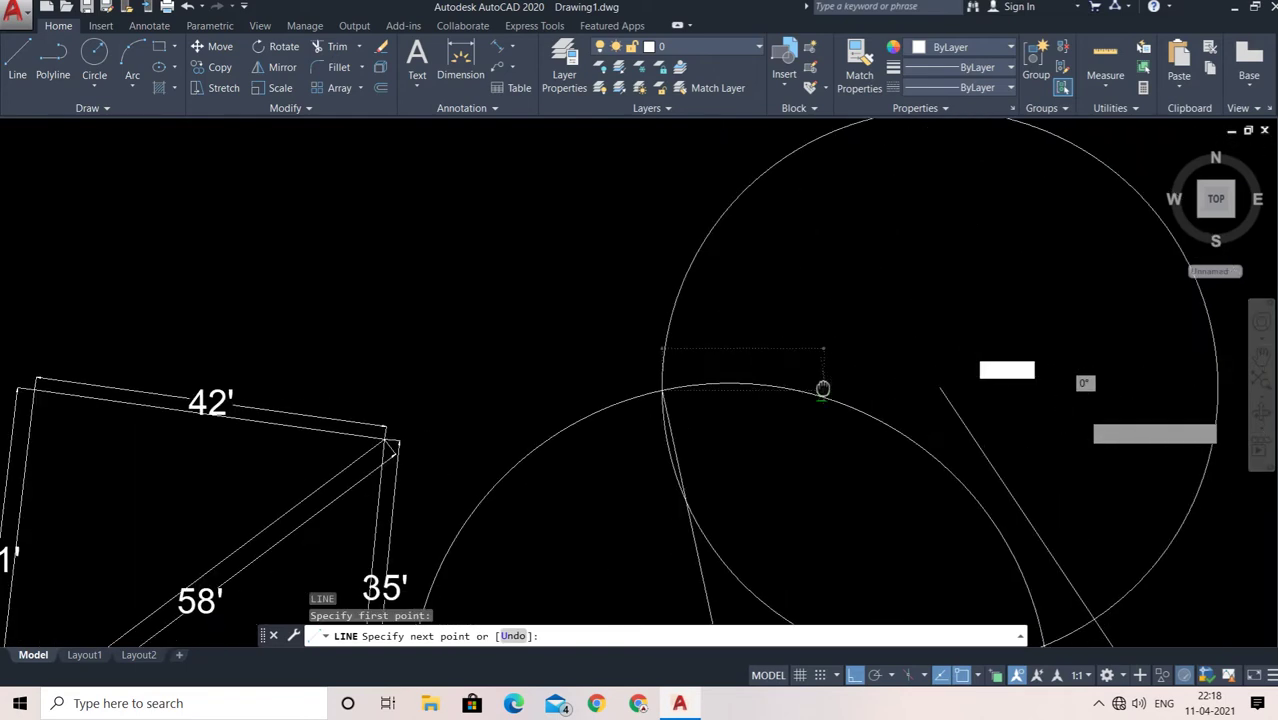
pyautogui.click(933, 388)
pyautogui.press('Escape')
# Erase both construction circles and centre the finished four-sided plot.
pyautogui.scroll(-2, 935, 272)
pyautogui.click(918, 266)
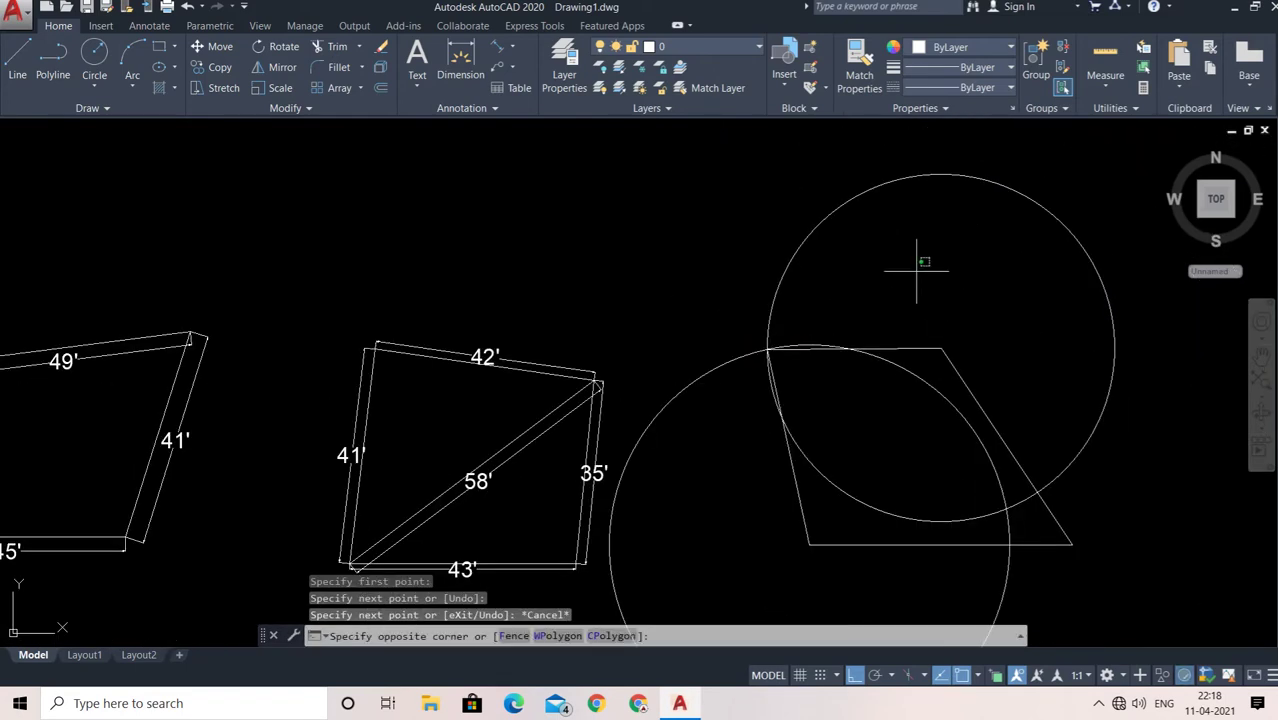
pyautogui.click(764, 256)
pyautogui.click(743, 357)
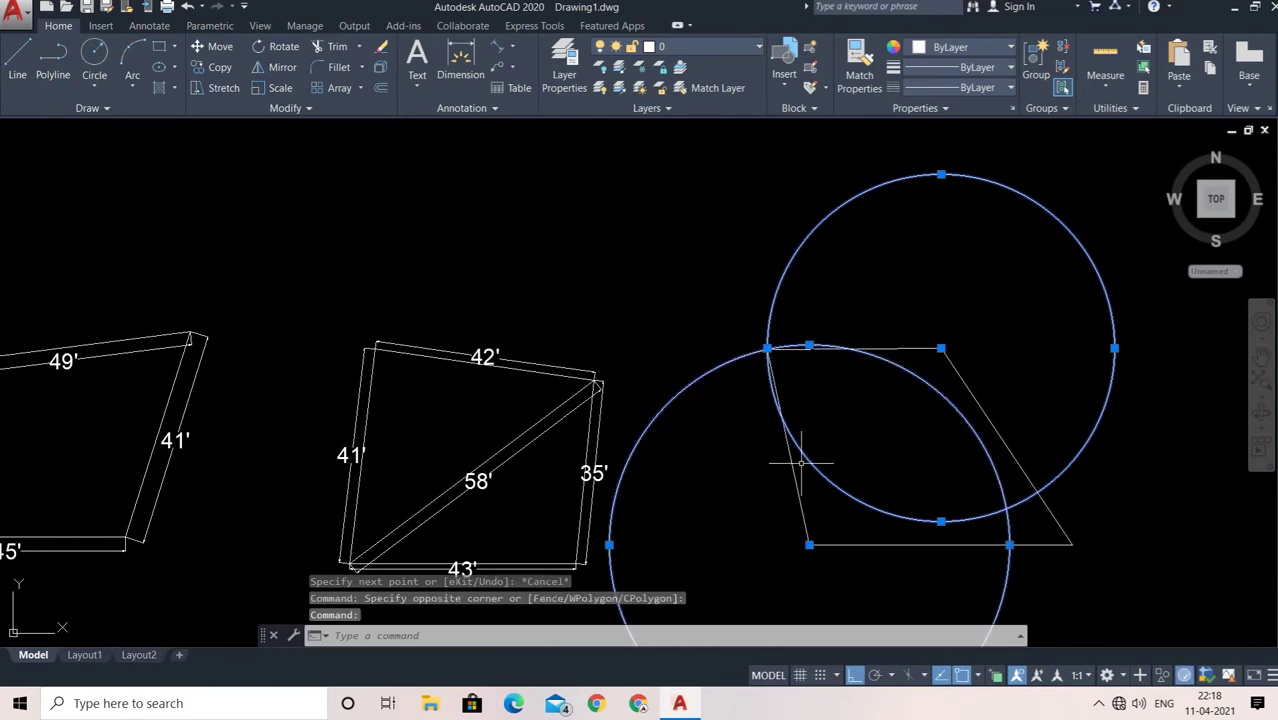
pyautogui.press('Delete')
pyautogui.moveTo(799, 448)
pyautogui.mouseDown(button='middle')
pyautogui.moveTo(879, 342)
pyautogui.moveTo(793, 328)
pyautogui.mouseUp(button='middle')
pyautogui.moveTo(884, 400); pyautogui.dragTo(835, 431, button='middle')
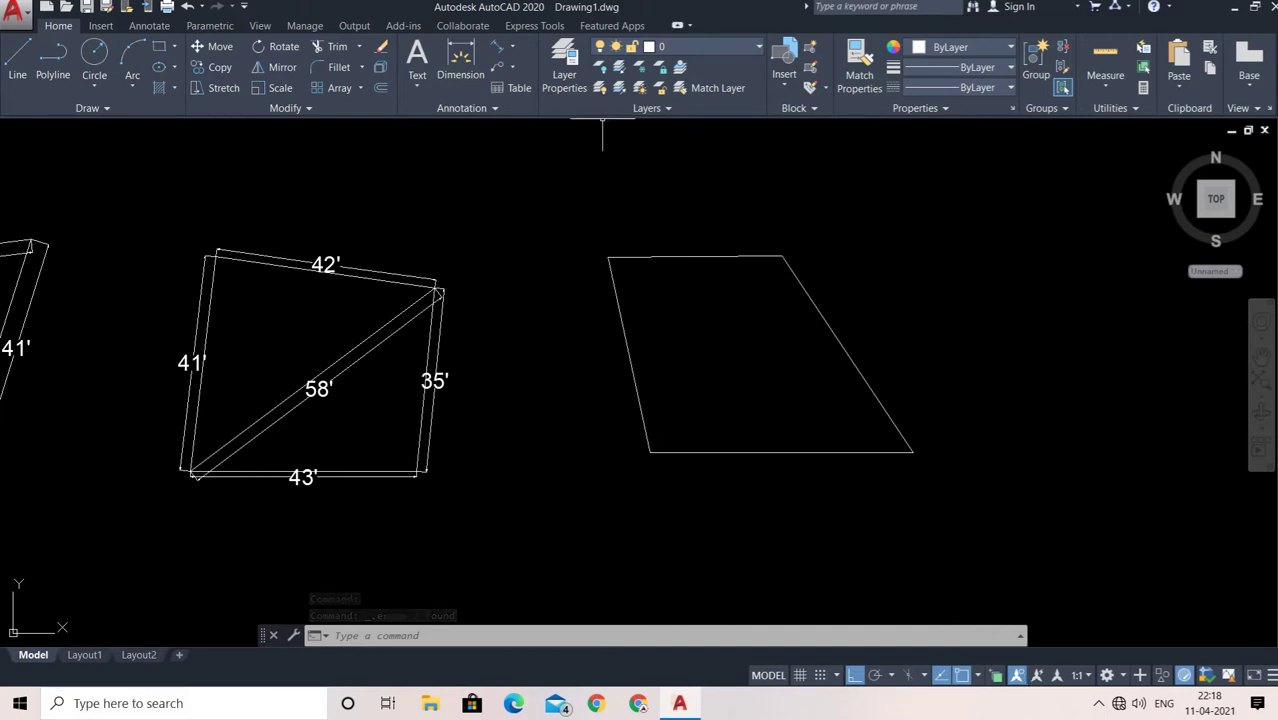
# Switch the dimension tool from Linear to Aligned.
pyautogui.click(510, 46)
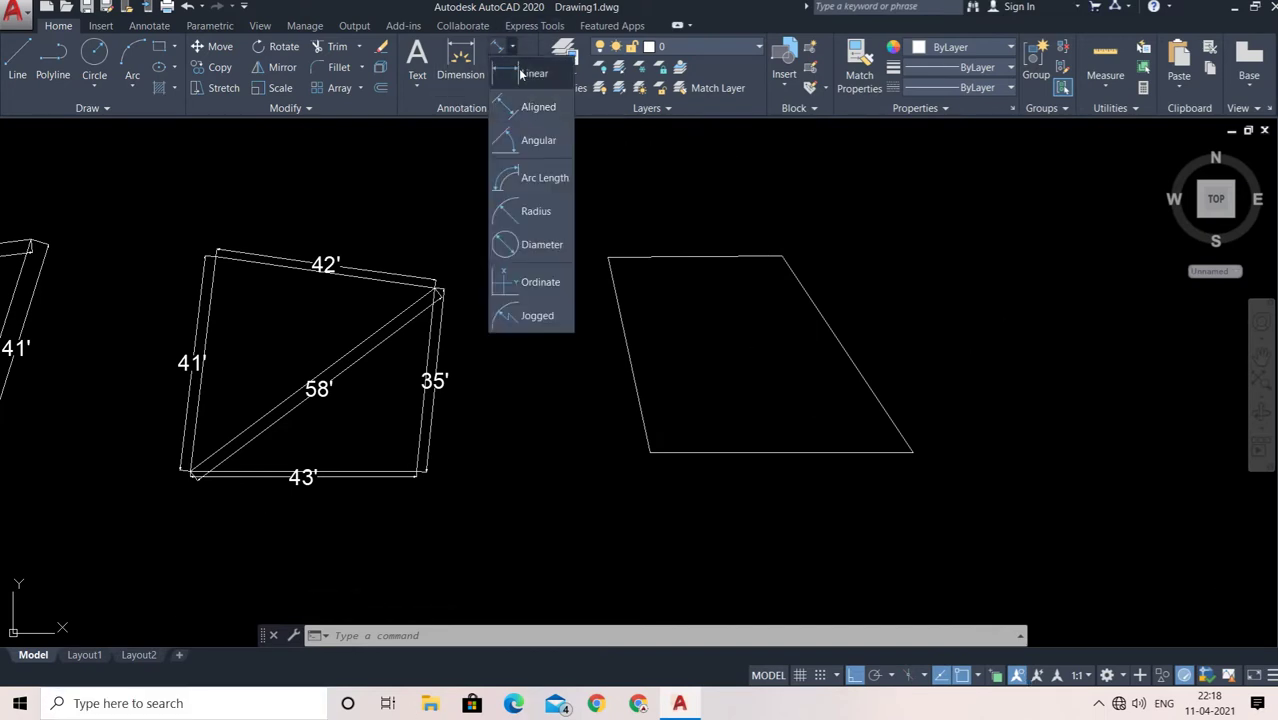
pyautogui.click(520, 74)
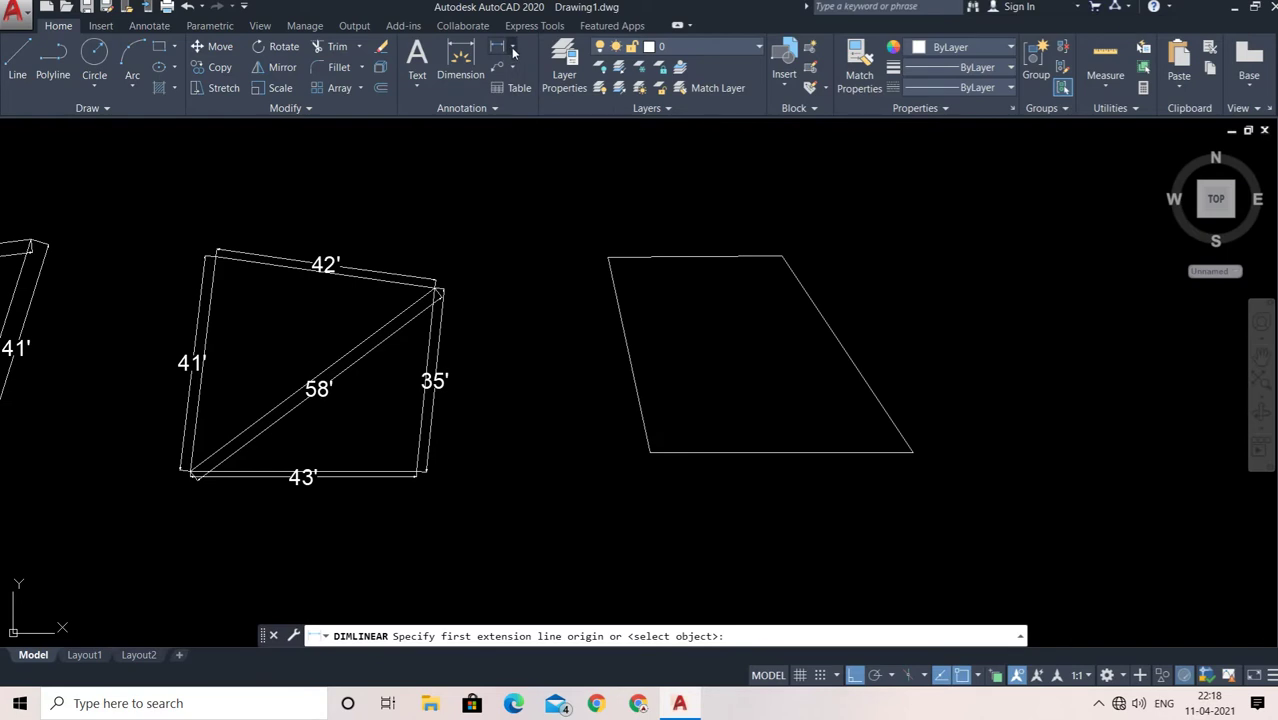
pyautogui.click(513, 52)
pyautogui.click(535, 106)
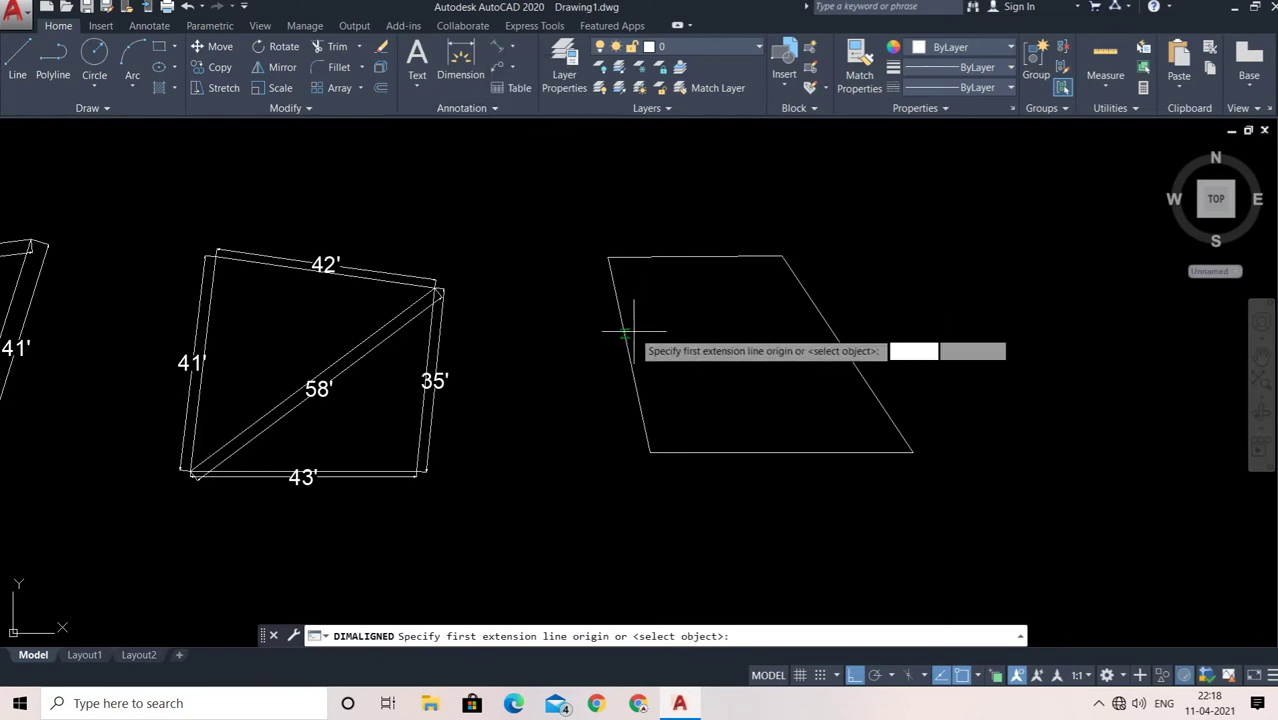
pyautogui.press('BackSpace')
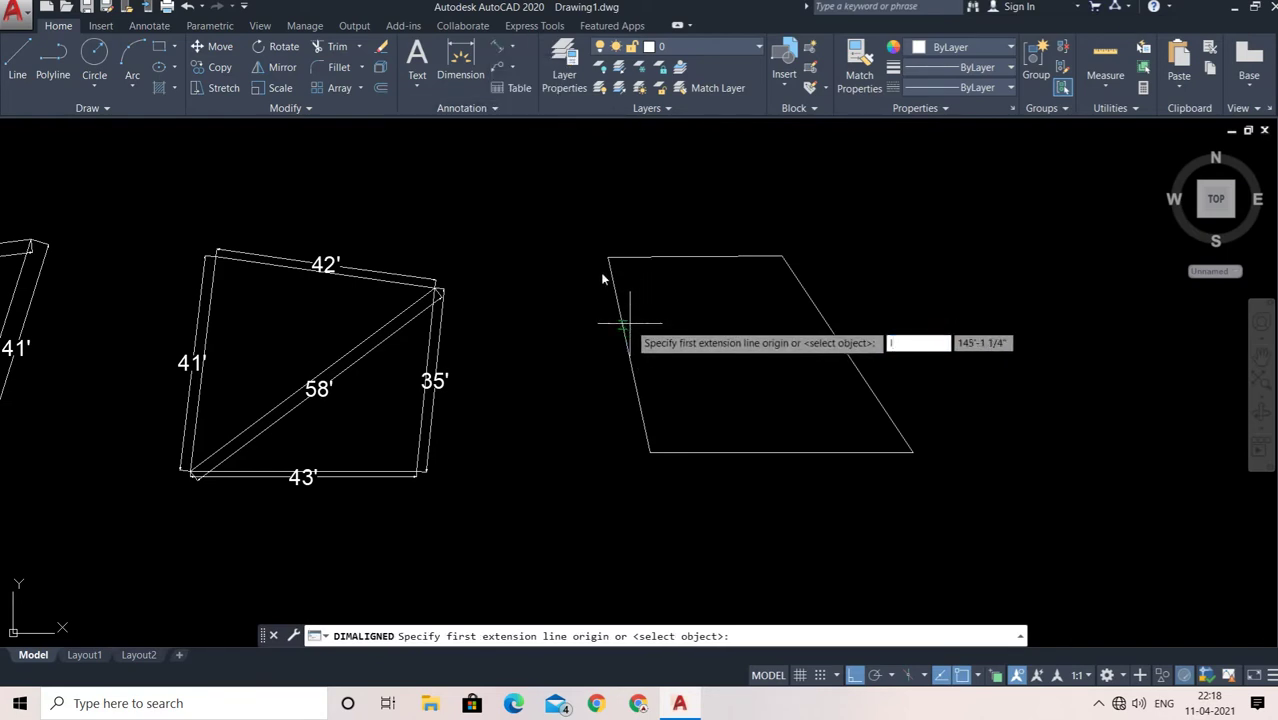
pyautogui.press('Return')
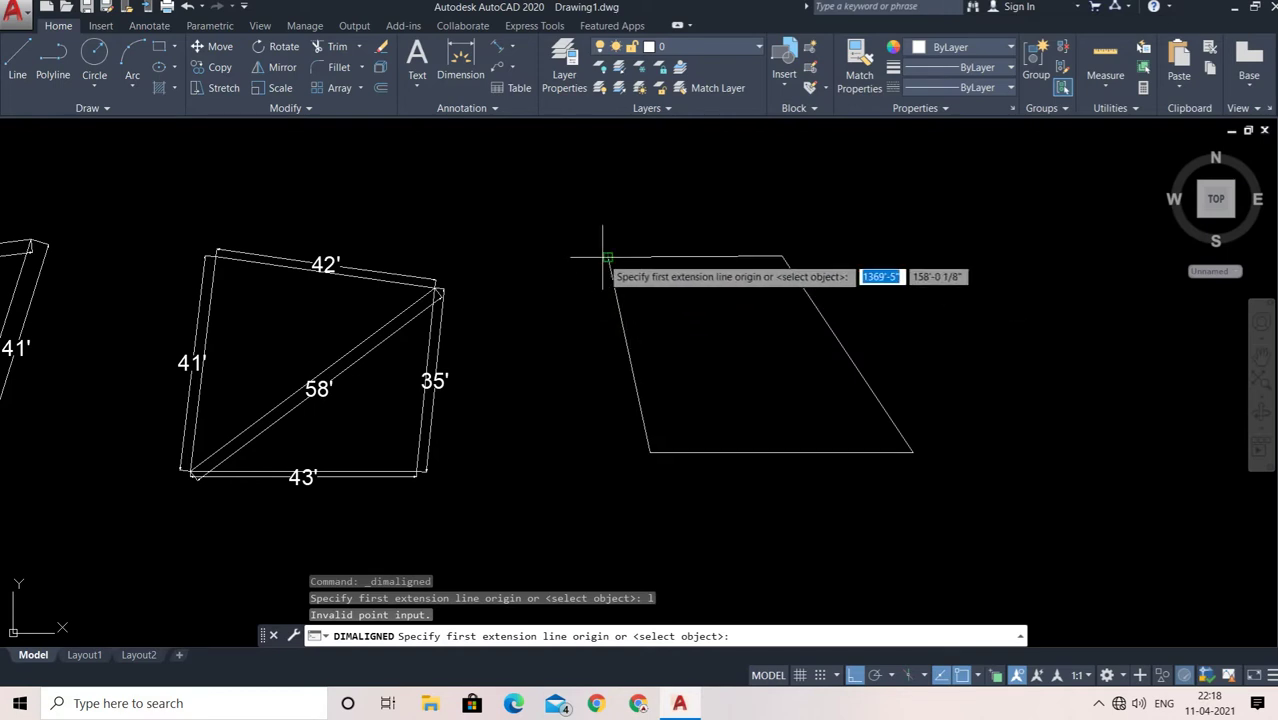
pyautogui.press('Escape')
pyautogui.click(497, 52)
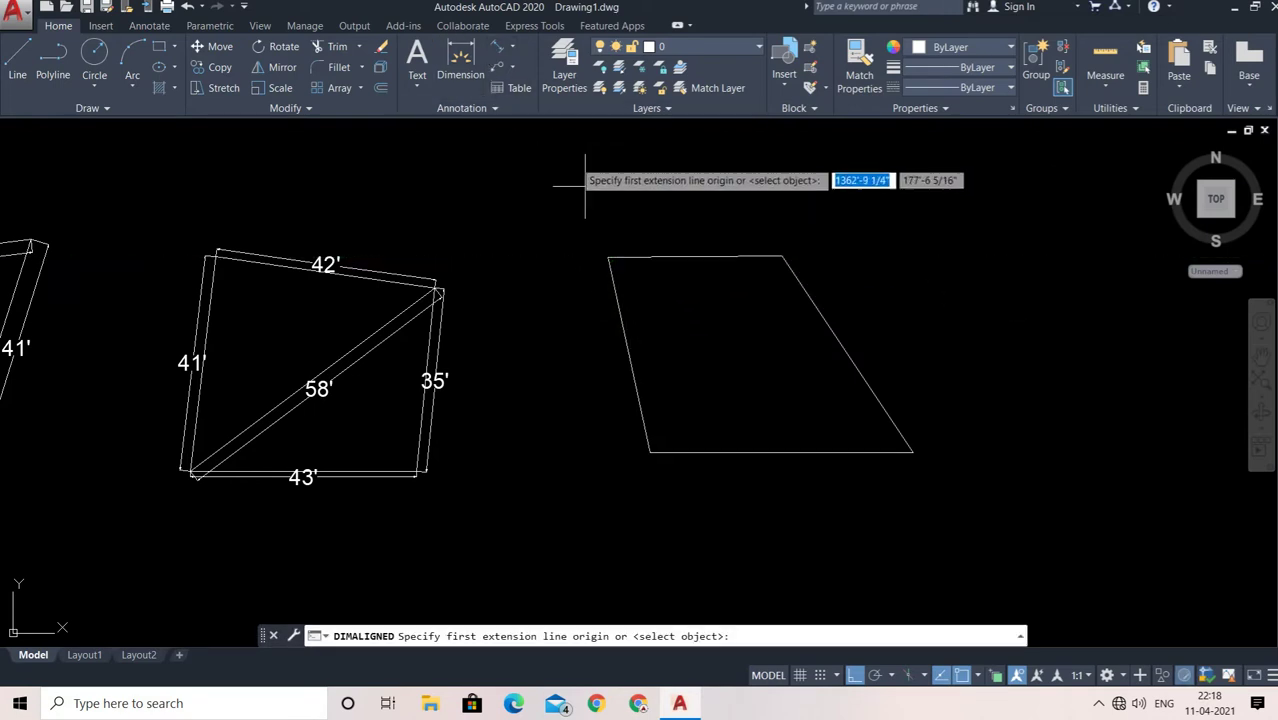
# Add the 33' aligned dimension above the plot's top edge.
pyautogui.click(608, 257)
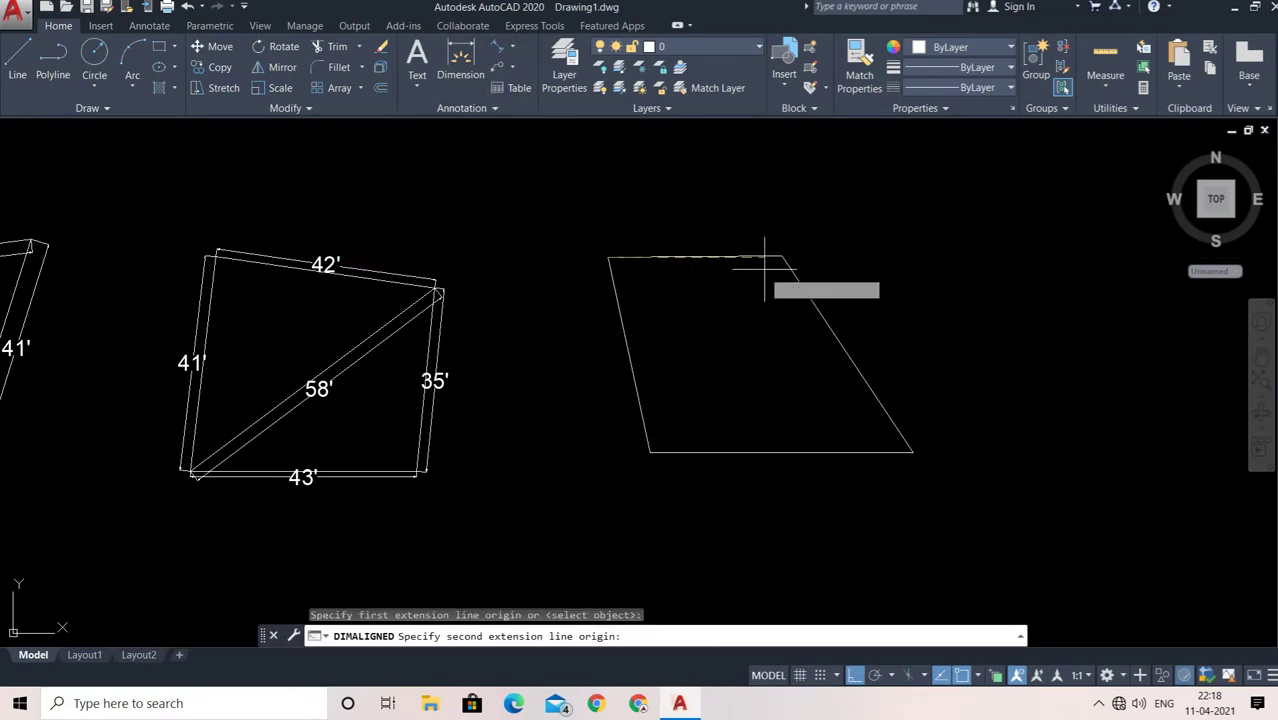
pyautogui.click(783, 257)
pyautogui.press('Escape')
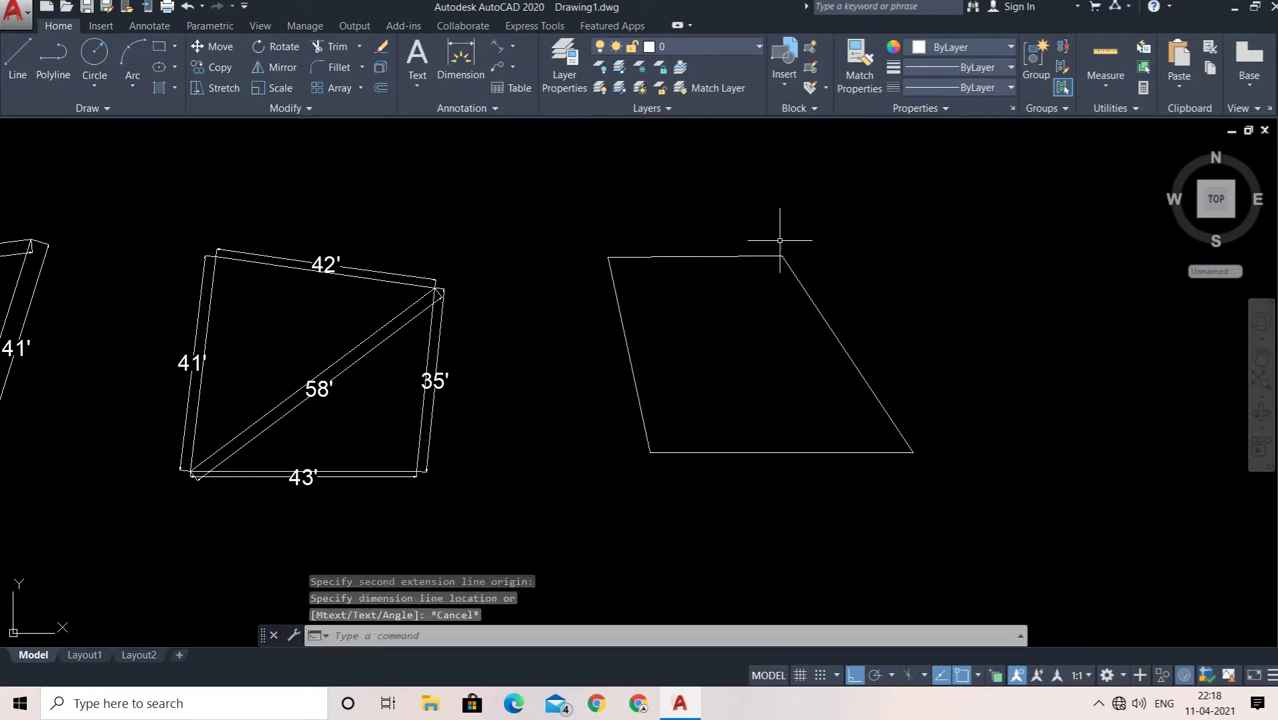
pyautogui.press('Return')
pyautogui.scroll(5, 785, 254)
pyautogui.click(785, 253)
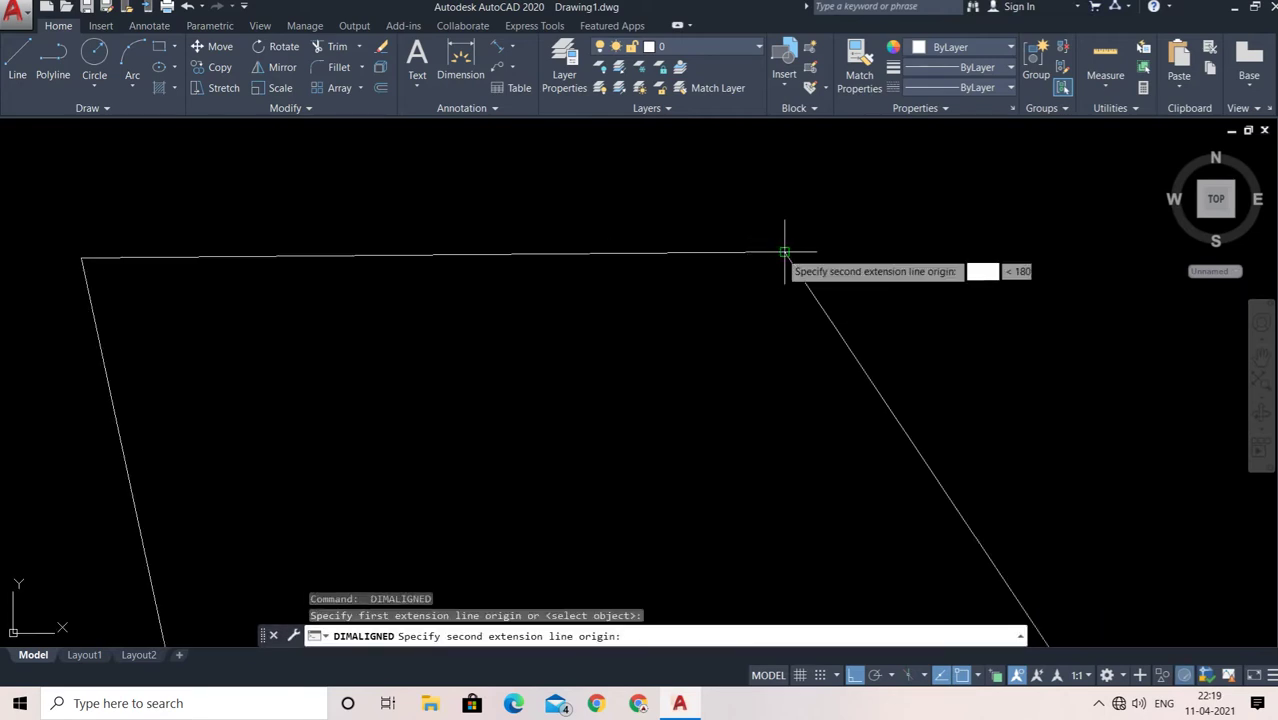
pyautogui.moveTo(437, 217); pyautogui.dragTo(663, 247, button='middle')
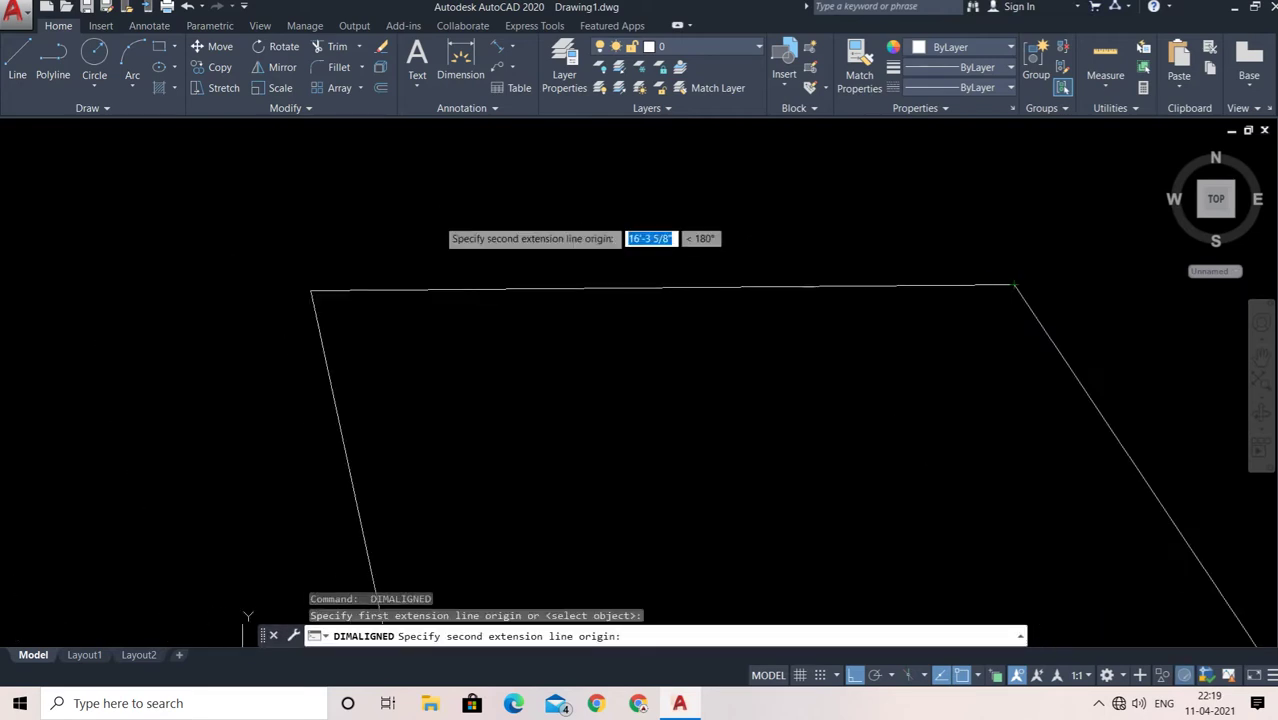
pyautogui.click(318, 285)
pyautogui.click(305, 258)
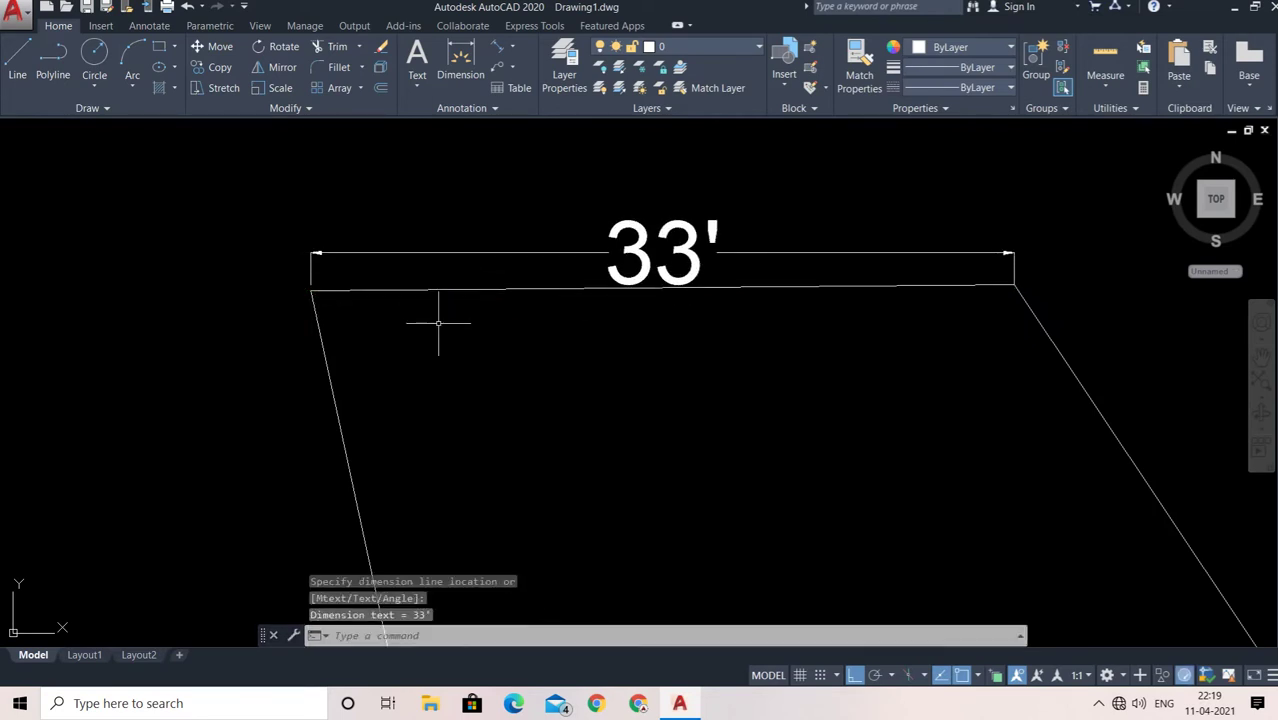
# Add the 45' aligned dimension beside the slanted right edge.
pyautogui.scroll(-3, 437, 328)
pyautogui.moveTo(658, 400); pyautogui.dragTo(662, 338, button='middle')
pyautogui.press('Return')
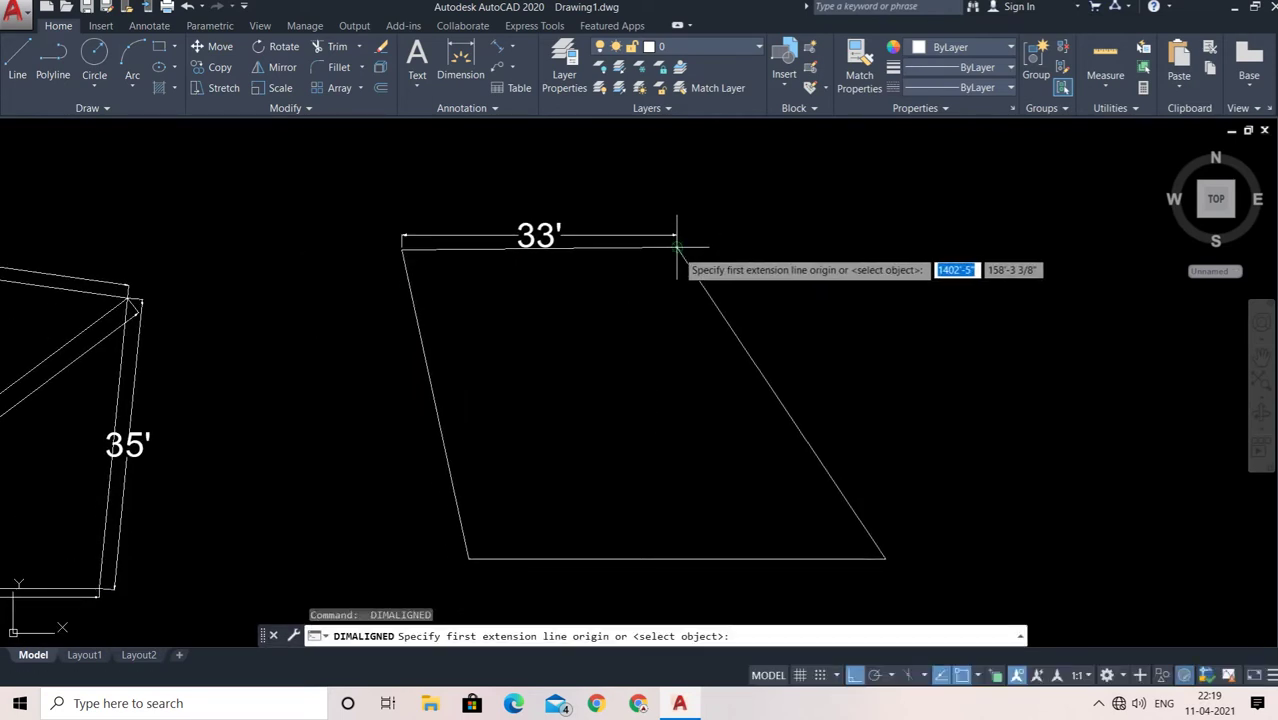
pyautogui.click(677, 247)
pyautogui.click(885, 558)
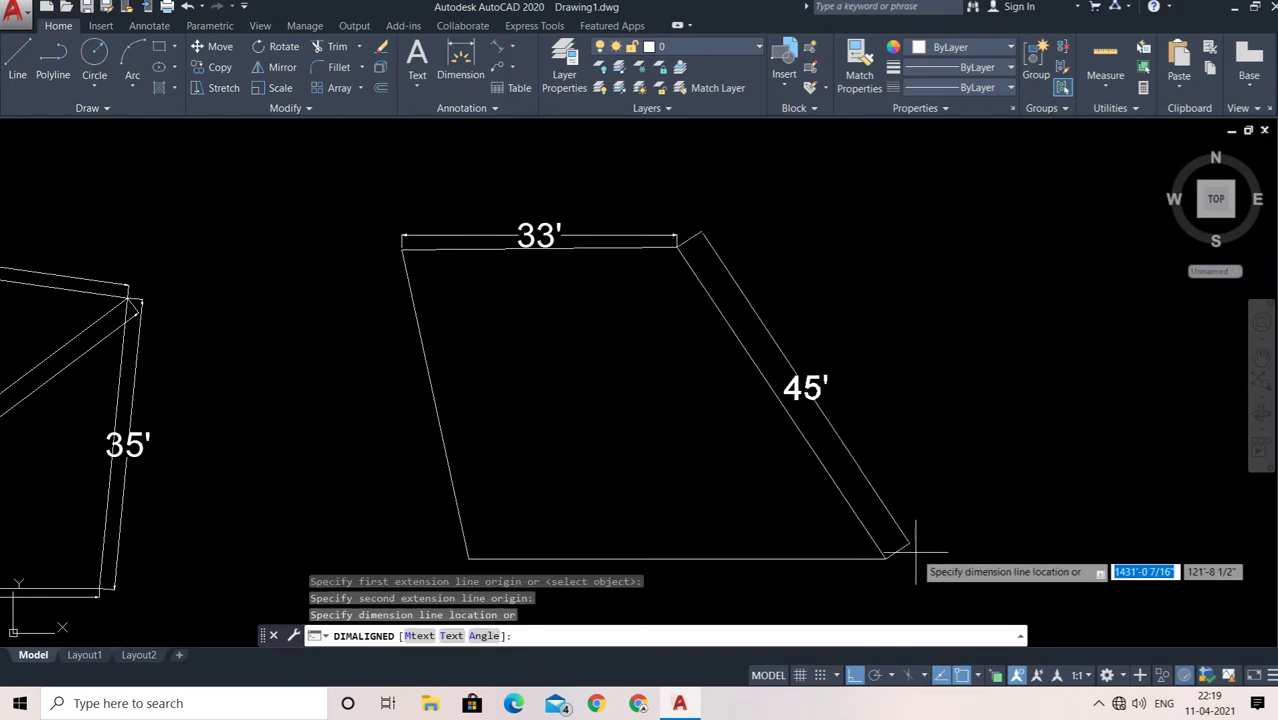
pyautogui.click(918, 548)
# Add the 50' dimension below the bottom edge and 38' beside the left edge.
pyautogui.moveTo(740, 617); pyautogui.dragTo(746, 558, button='middle')
pyautogui.press('Return')
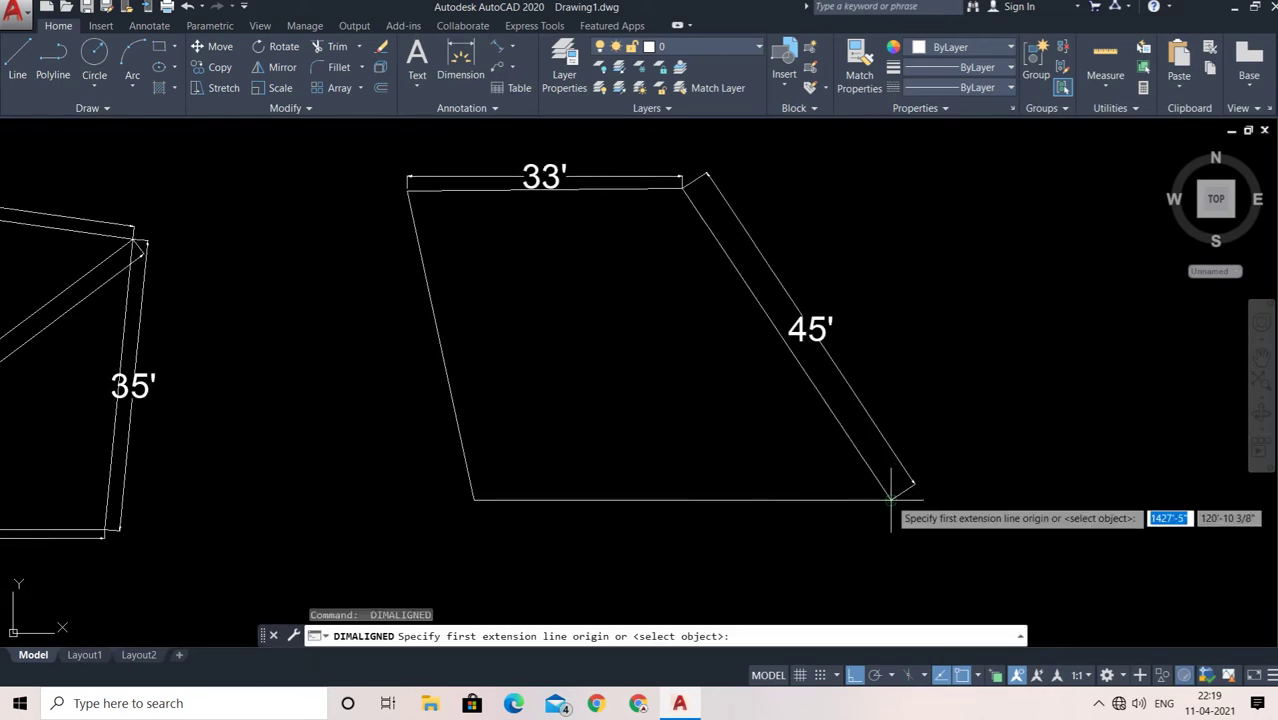
pyautogui.click(890, 499)
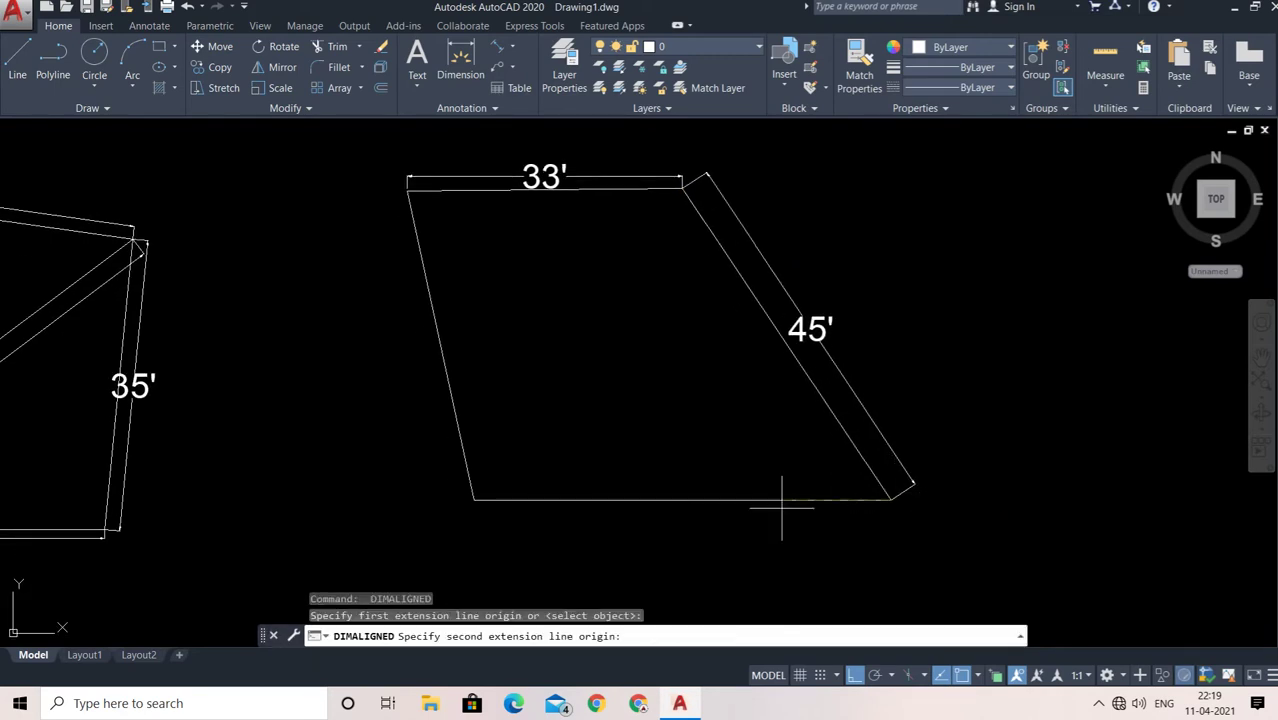
pyautogui.click(473, 499)
pyautogui.click(474, 518)
pyautogui.press('Return')
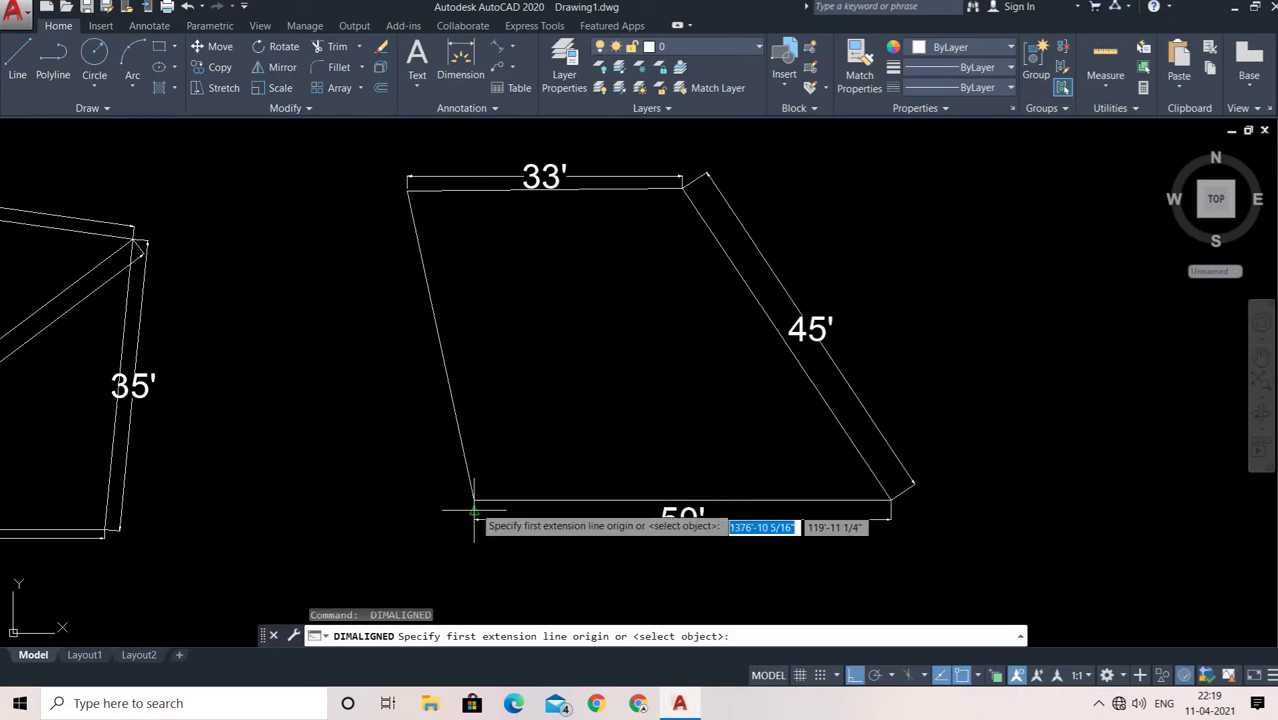
pyautogui.click(474, 499)
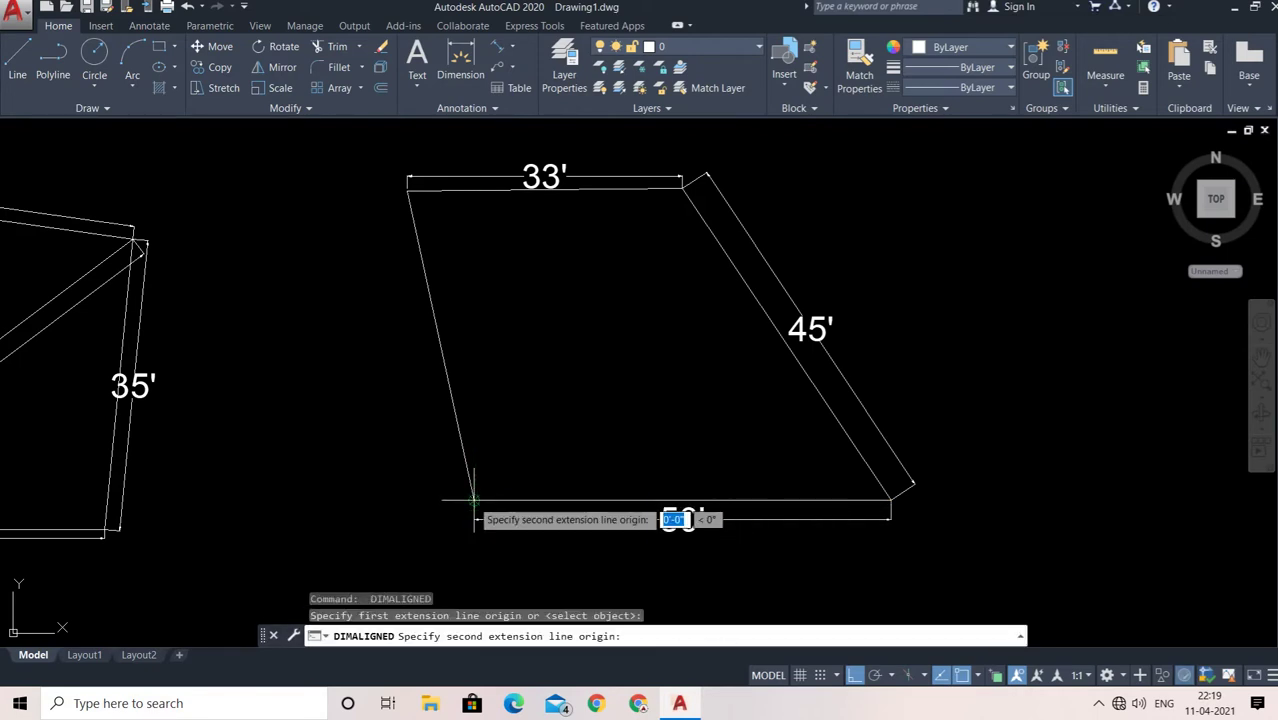
pyautogui.click(407, 190)
pyautogui.click(365, 210)
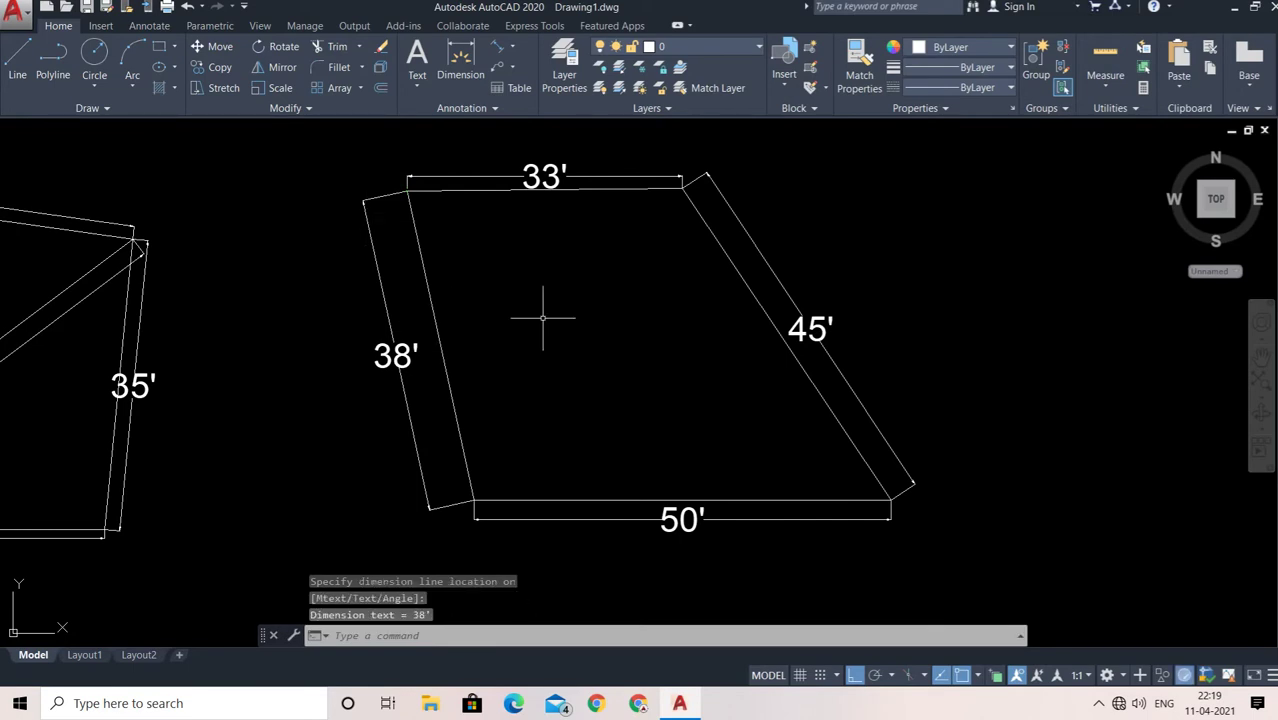
pyautogui.scroll(-4, 543, 318)
pyautogui.moveTo(479, 329); pyautogui.dragTo(766, 321, button='middle')
pyautogui.moveTo(234, 293); pyautogui.dragTo(491, 300, button='middle')
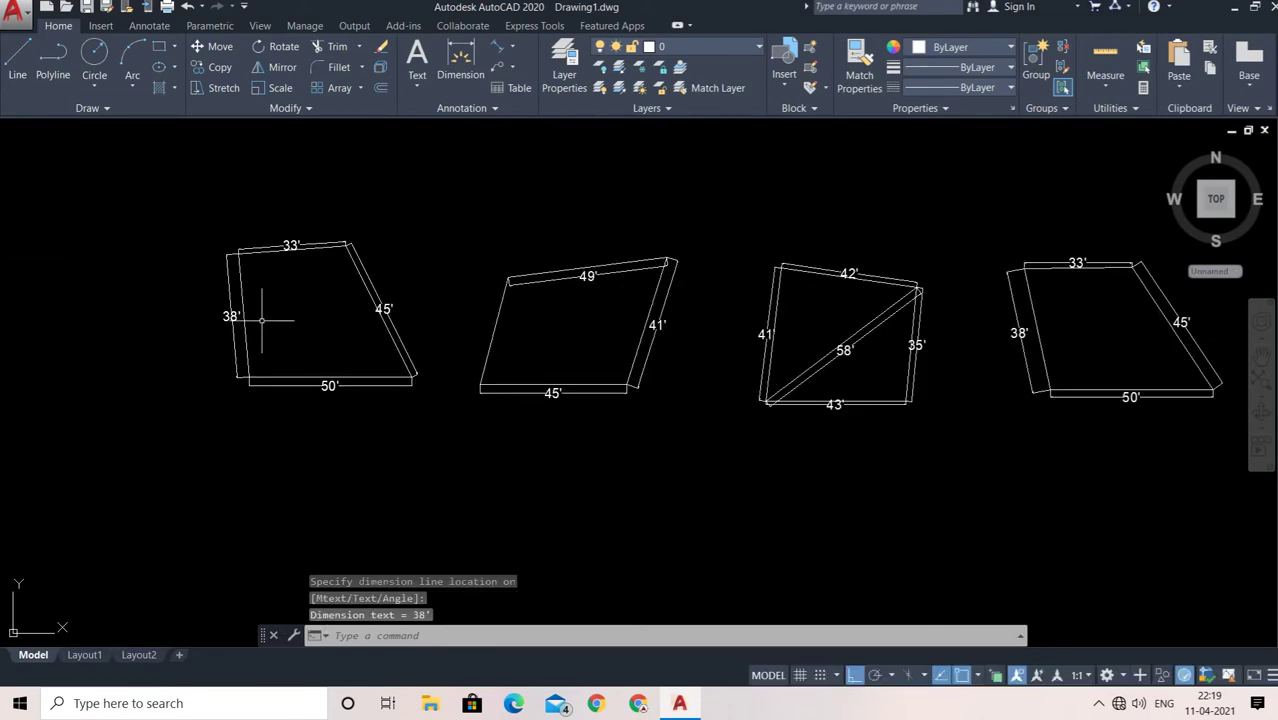
pyautogui.scroll(3, 305, 331)
pyautogui.moveTo(305, 331); pyautogui.dragTo(342, 394, button='middle')
pyautogui.moveTo(479, 362); pyautogui.dragTo(482, 358, button='middle')
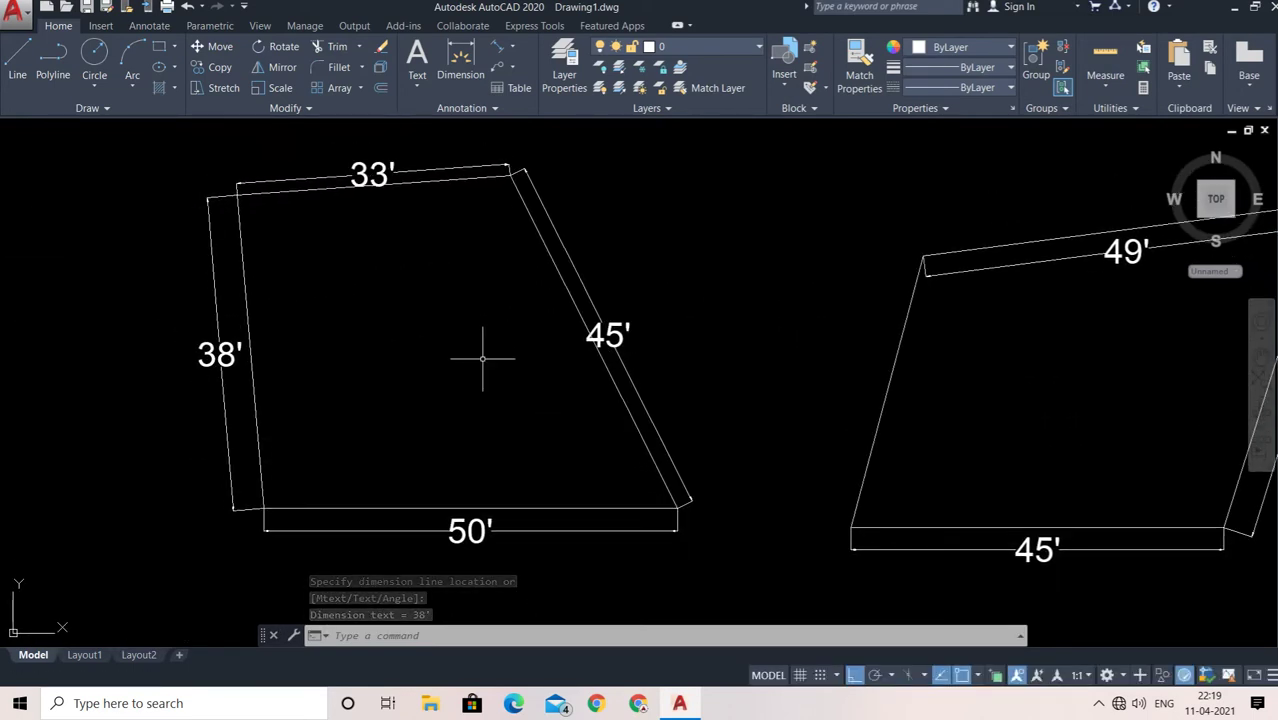
pyautogui.scroll(-2, 482, 358)
pyautogui.moveTo(685, 377); pyautogui.dragTo(225, 377, button='middle')
pyautogui.moveTo(680, 378); pyautogui.dragTo(195, 392, button='middle')
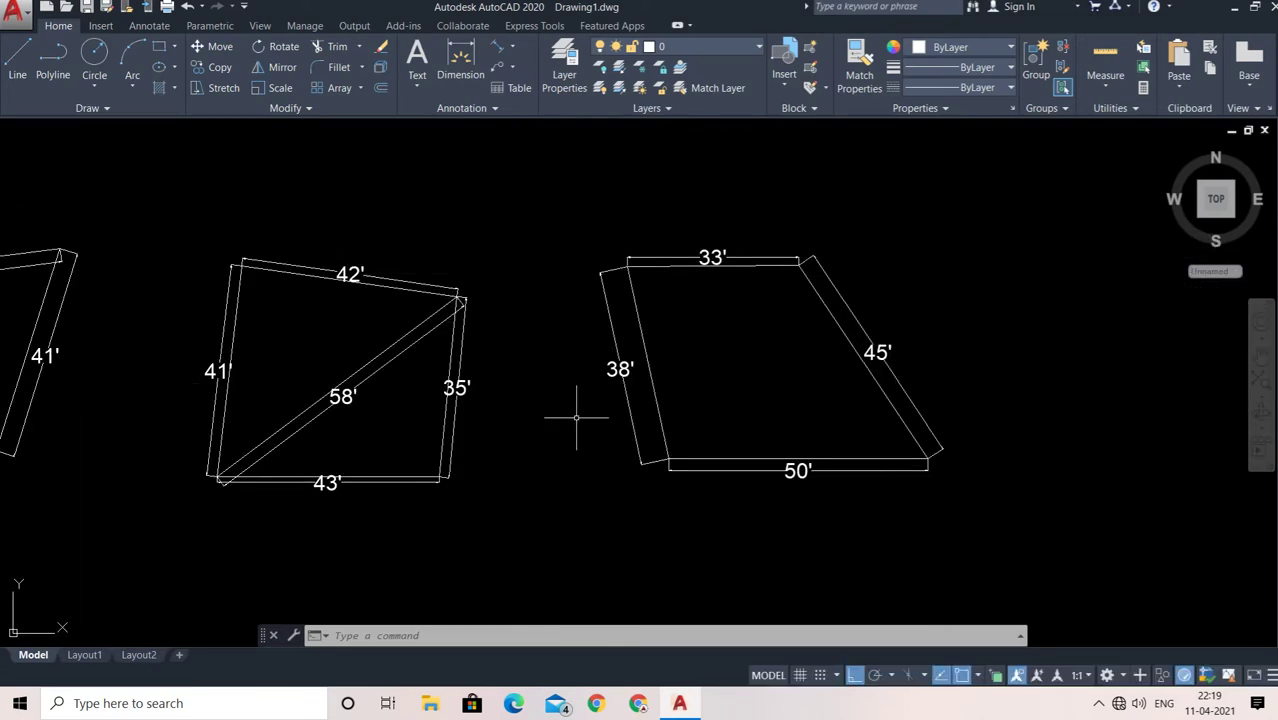
pyautogui.scroll(2, 725, 330)
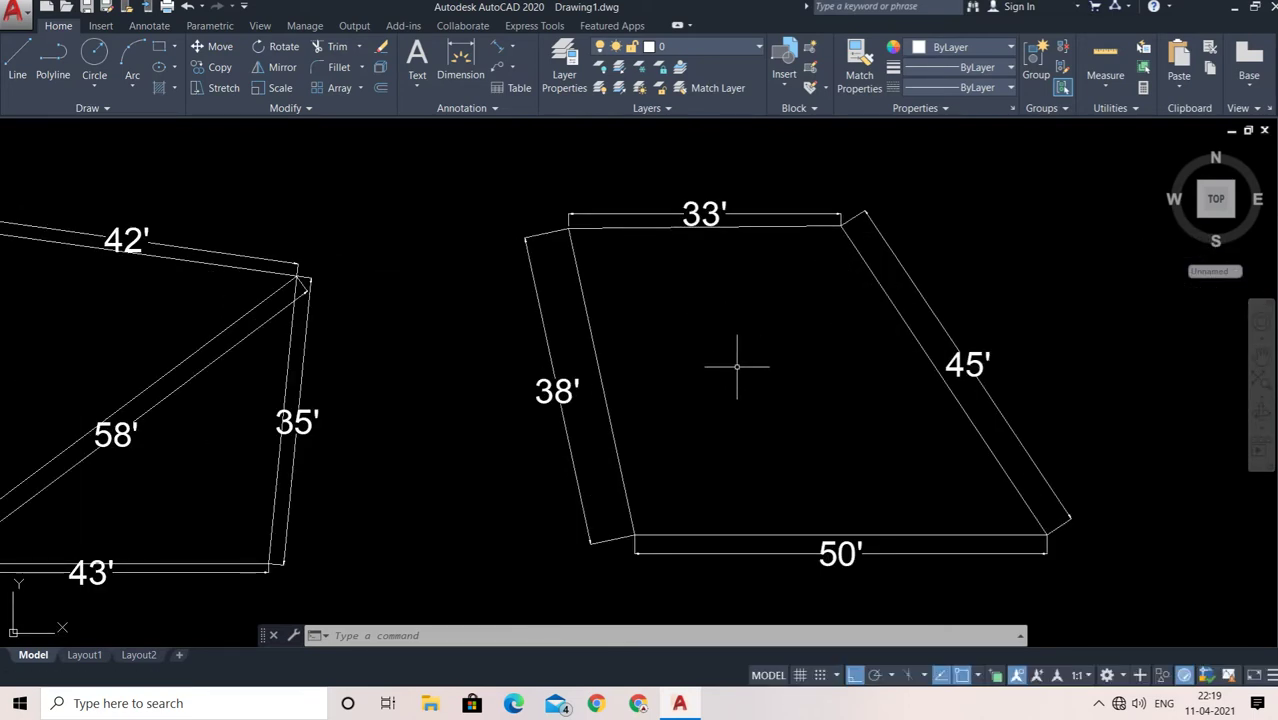
pyautogui.moveTo(742, 362); pyautogui.dragTo(654, 368, button='middle')
pyautogui.scroll(1, 600, 362)
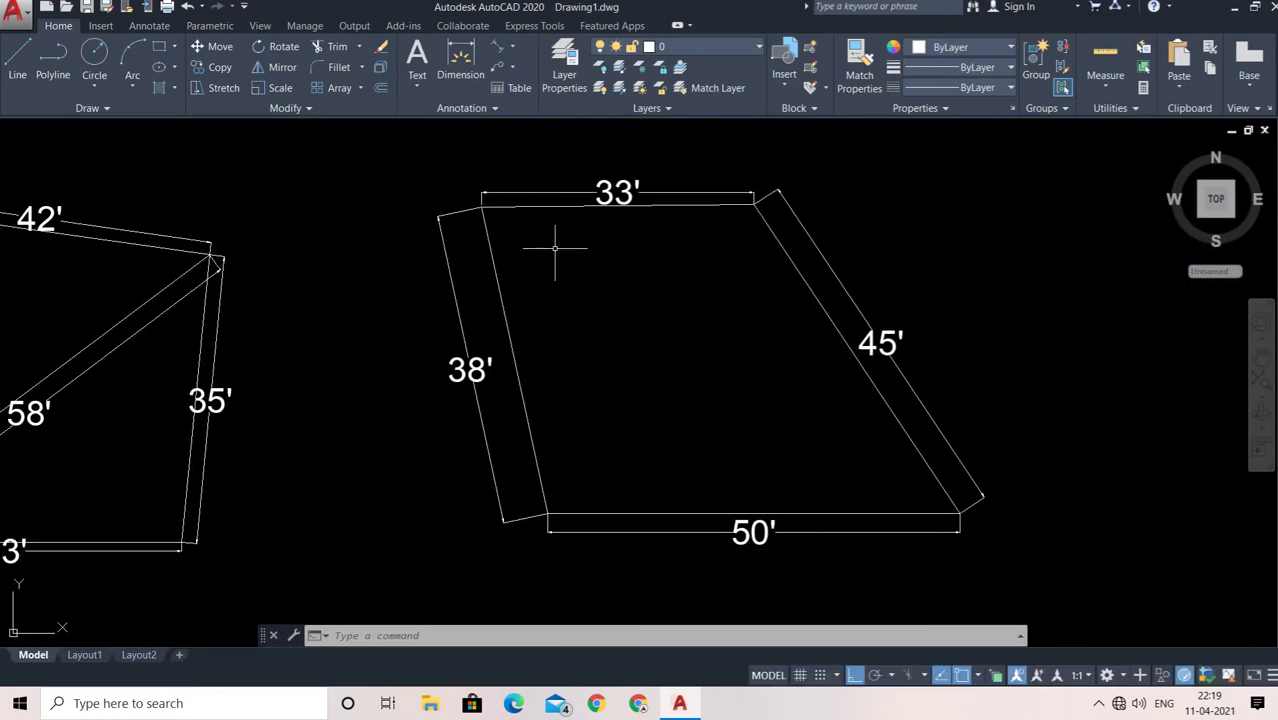
pyautogui.scroll(-2, 625, 390)
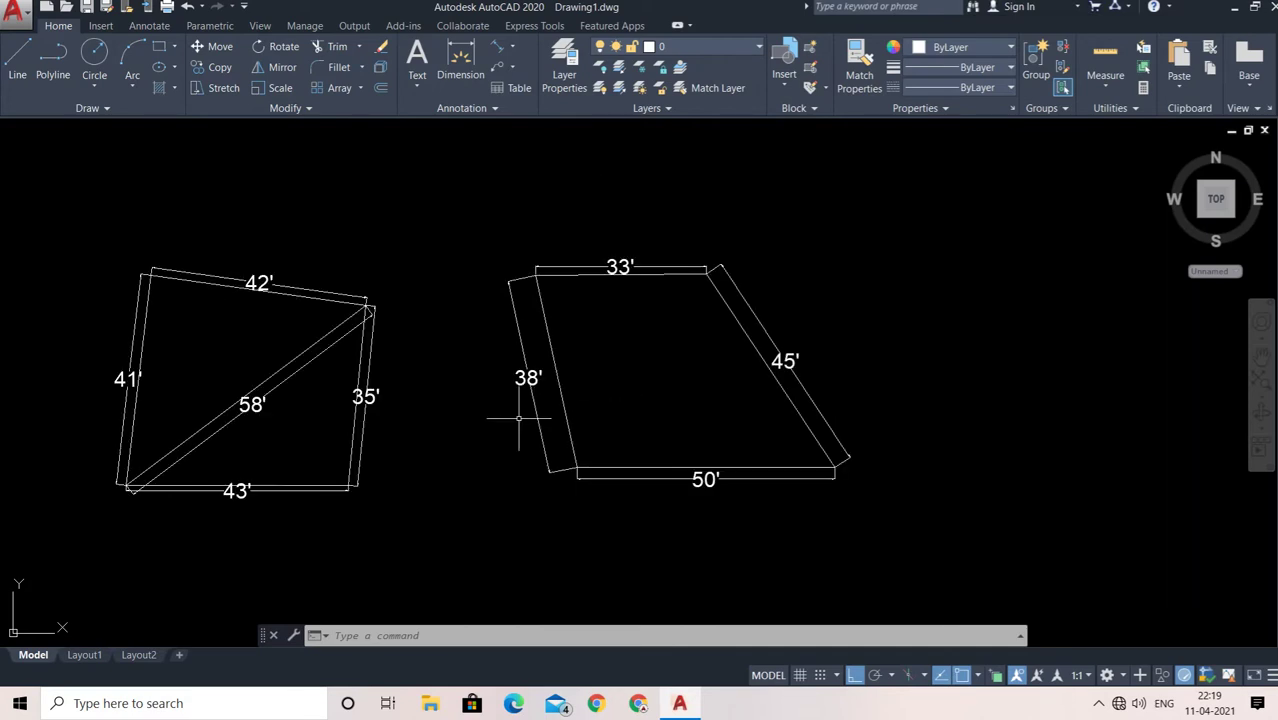
pyautogui.moveTo(519, 414); pyautogui.dragTo(740, 400, button='middle')
pyautogui.moveTo(351, 356); pyautogui.dragTo(387, 358, button='middle')
pyautogui.moveTo(277, 328); pyautogui.dragTo(499, 328, button='middle')
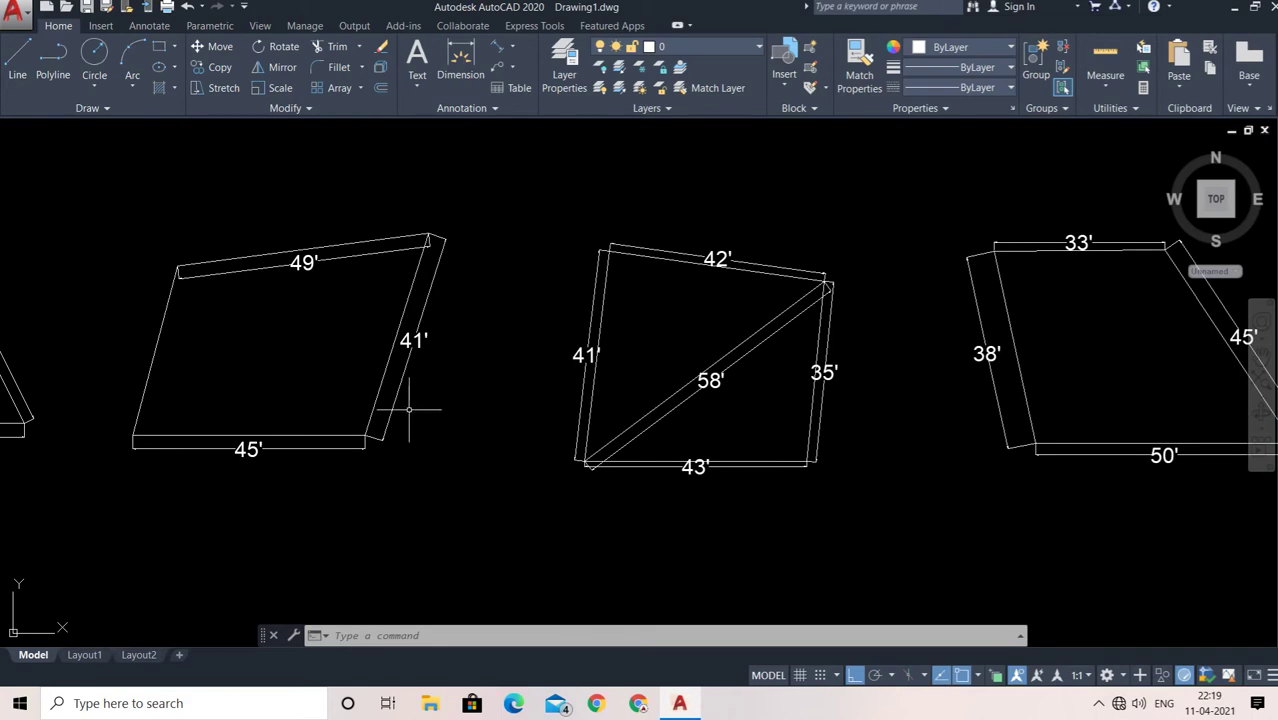
pyautogui.moveTo(624, 385); pyautogui.dragTo(449, 373, button='middle')
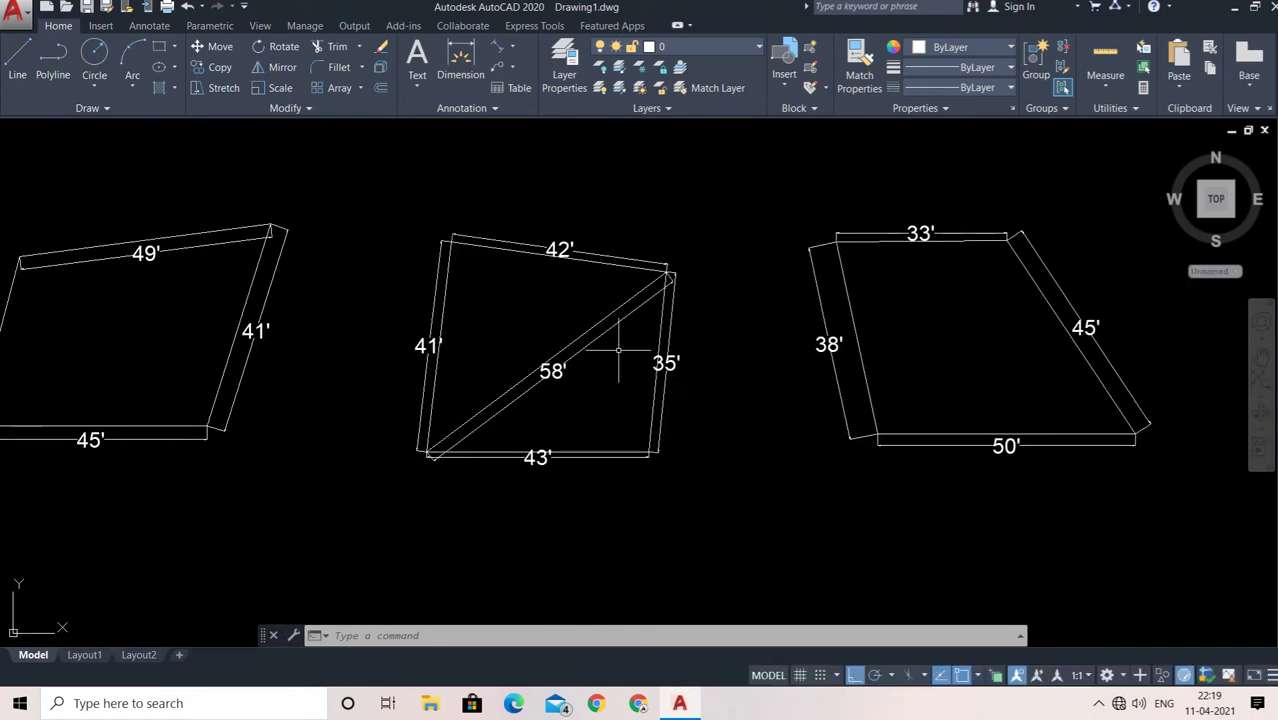
pyautogui.scroll(2, 618, 350)
pyautogui.scroll(-2, 587, 431)
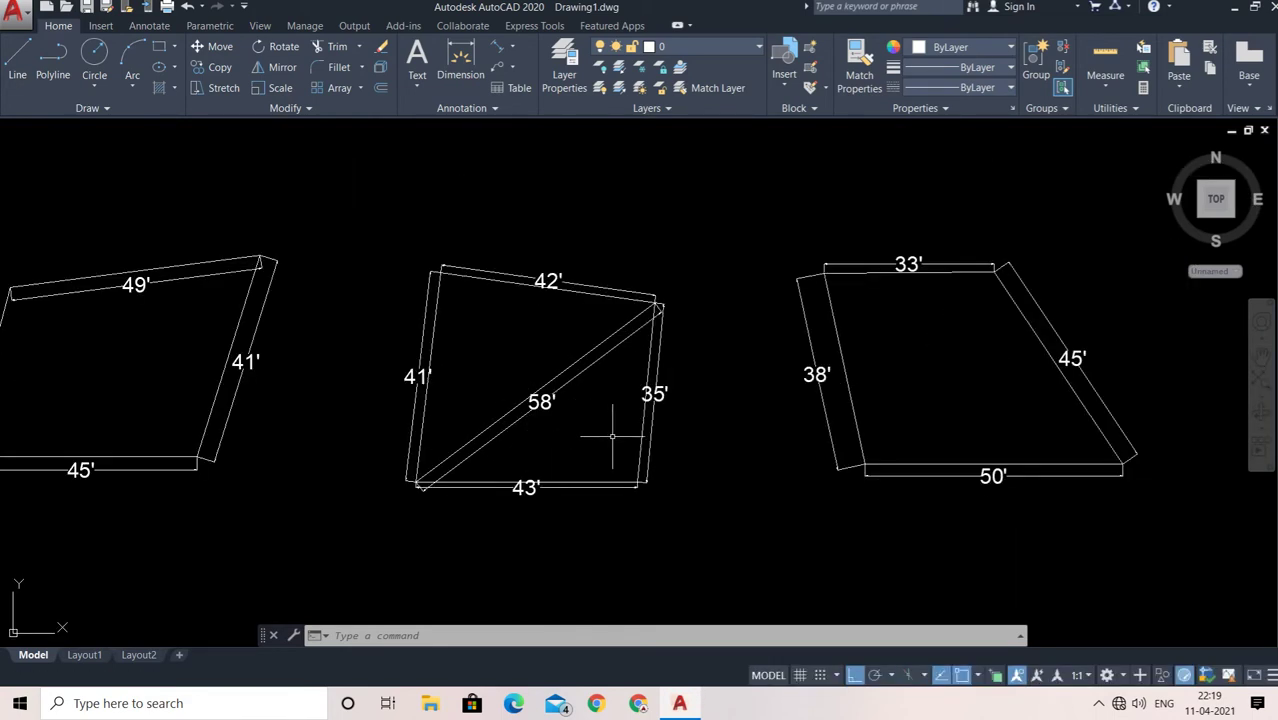
pyautogui.moveTo(778, 451); pyautogui.dragTo(693, 451, button='middle')
pyautogui.moveTo(1187, 379)
pyautogui.mouseDown(button='middle')
pyautogui.moveTo(967, 379)
pyautogui.moveTo(800, 403)
pyautogui.mouseUp(button='middle')
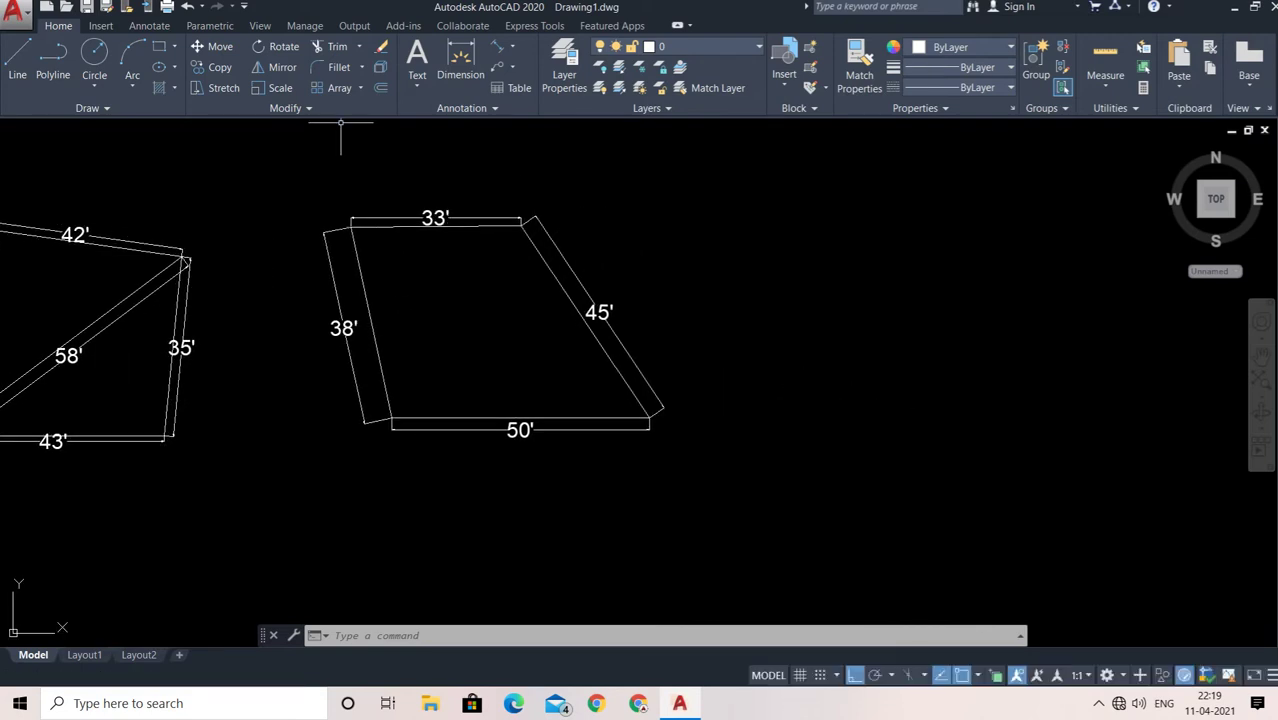
# Draw a 43' horizontal base line in empty space right of the plots.
pyautogui.click(24, 56)
pyautogui.click(783, 429)
pyautogui.write('43')
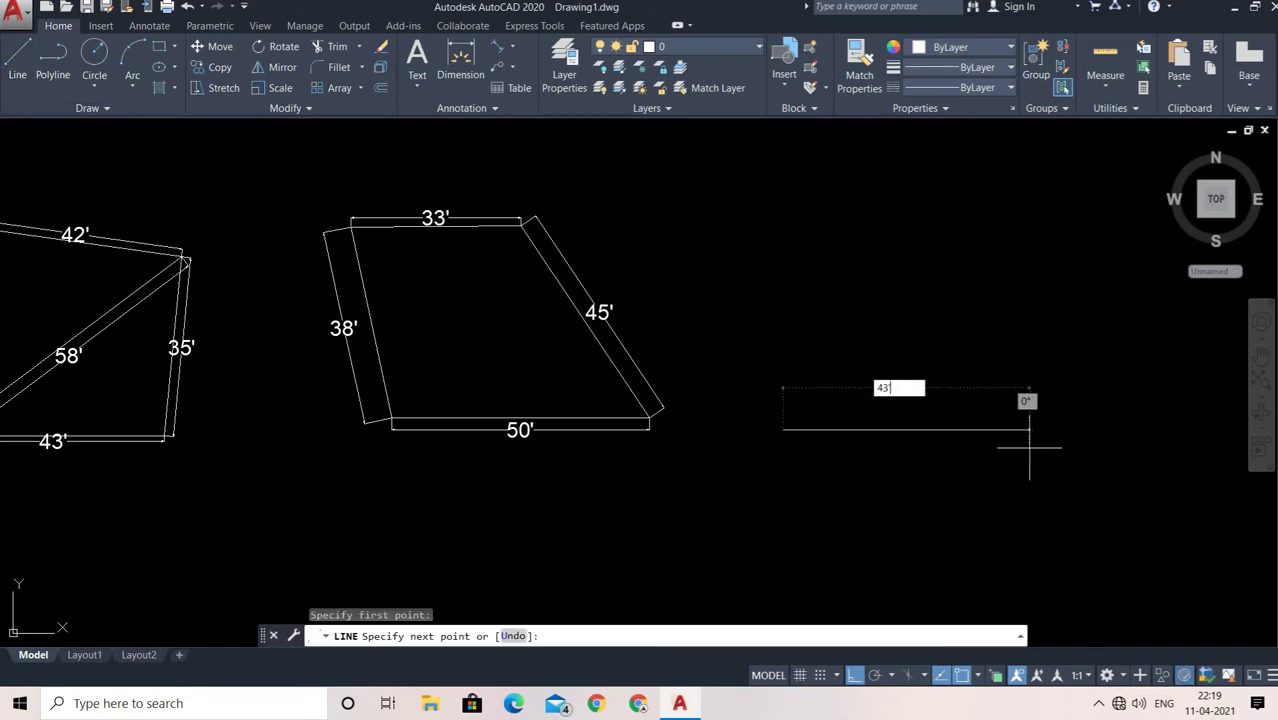
pyautogui.write("'")
pyautogui.press('Return')
pyautogui.press('Escape')
pyautogui.moveTo(959, 463); pyautogui.dragTo(944, 446, button='middle')
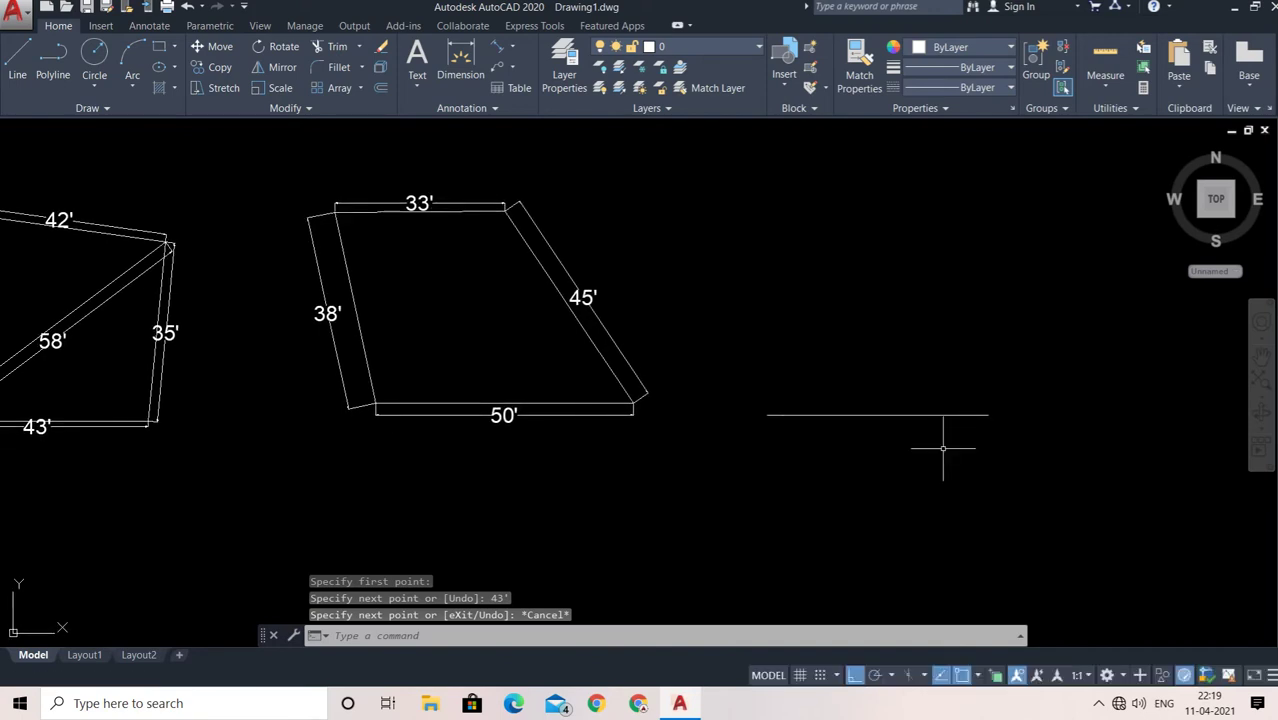
# Draw a 35' radius circle centred on the base line's right end.
pyautogui.write('c')
pyautogui.press('Return')
pyautogui.click(993, 414)
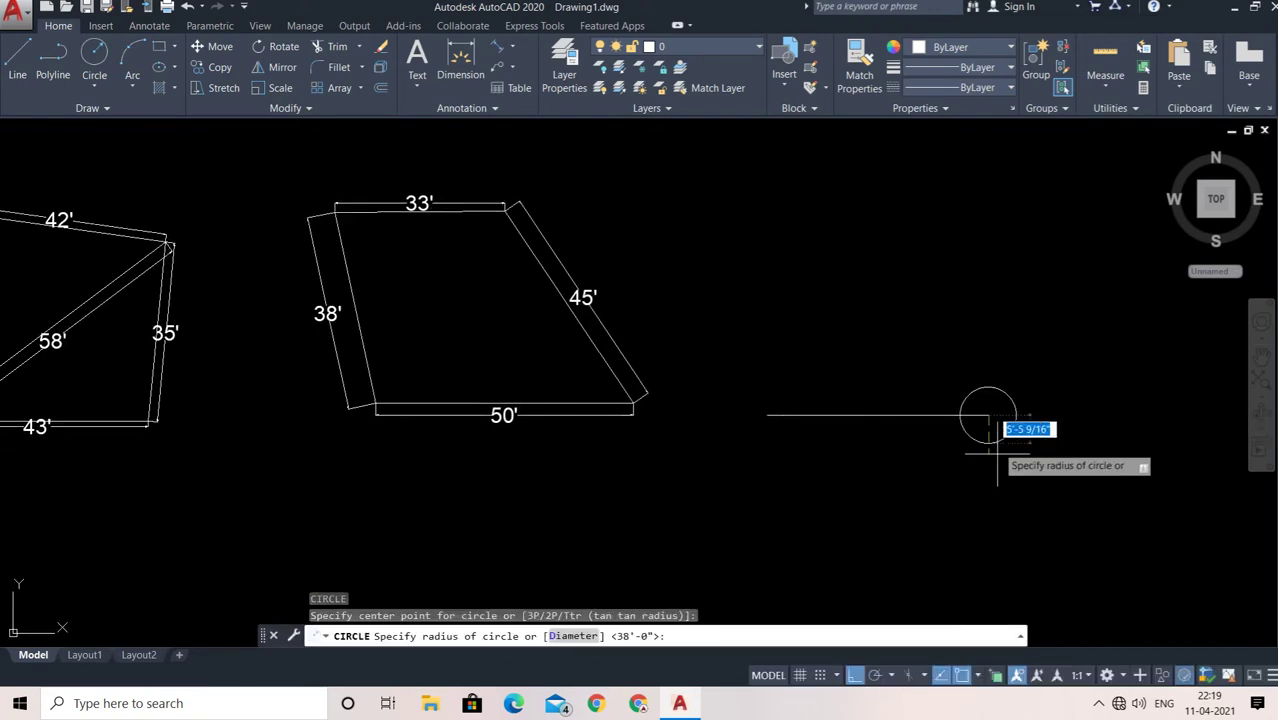
pyautogui.moveTo(990, 478); pyautogui.dragTo(1030, 478, button='middle')
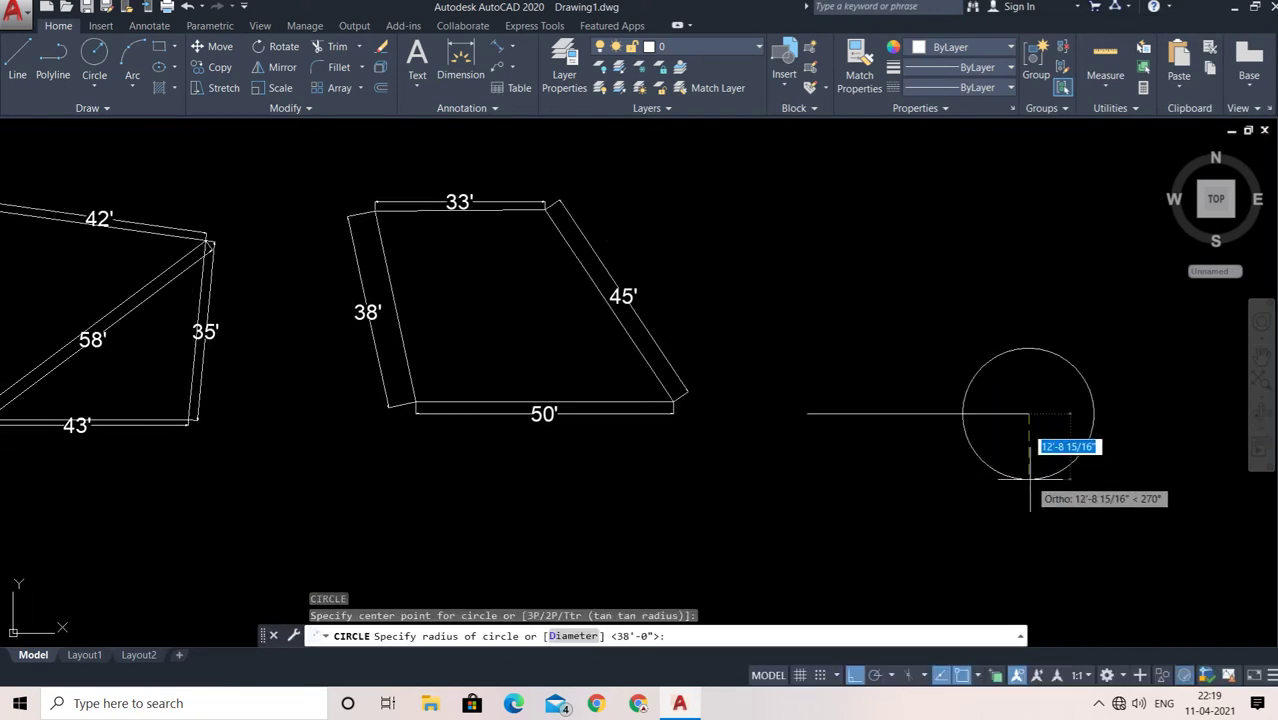
pyautogui.write('35')
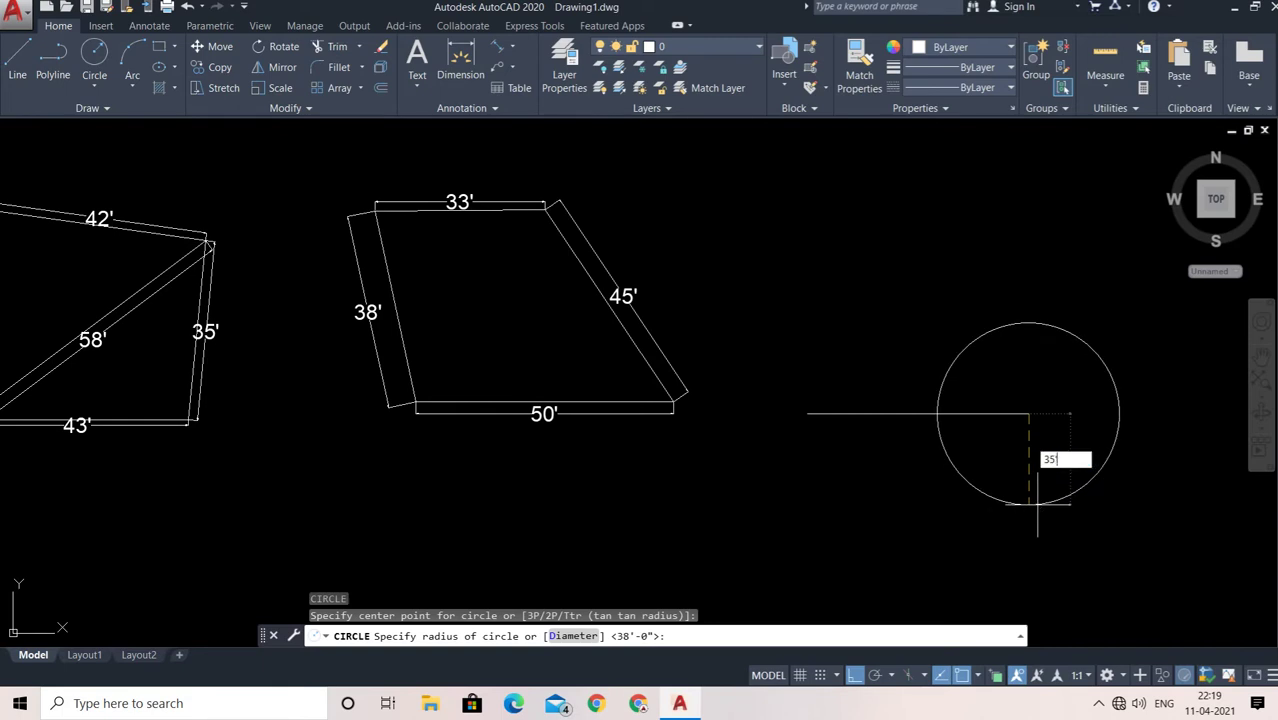
pyautogui.press('Return')
pyautogui.press('Escape')
pyautogui.press('Escape')
pyautogui.press('Escape')
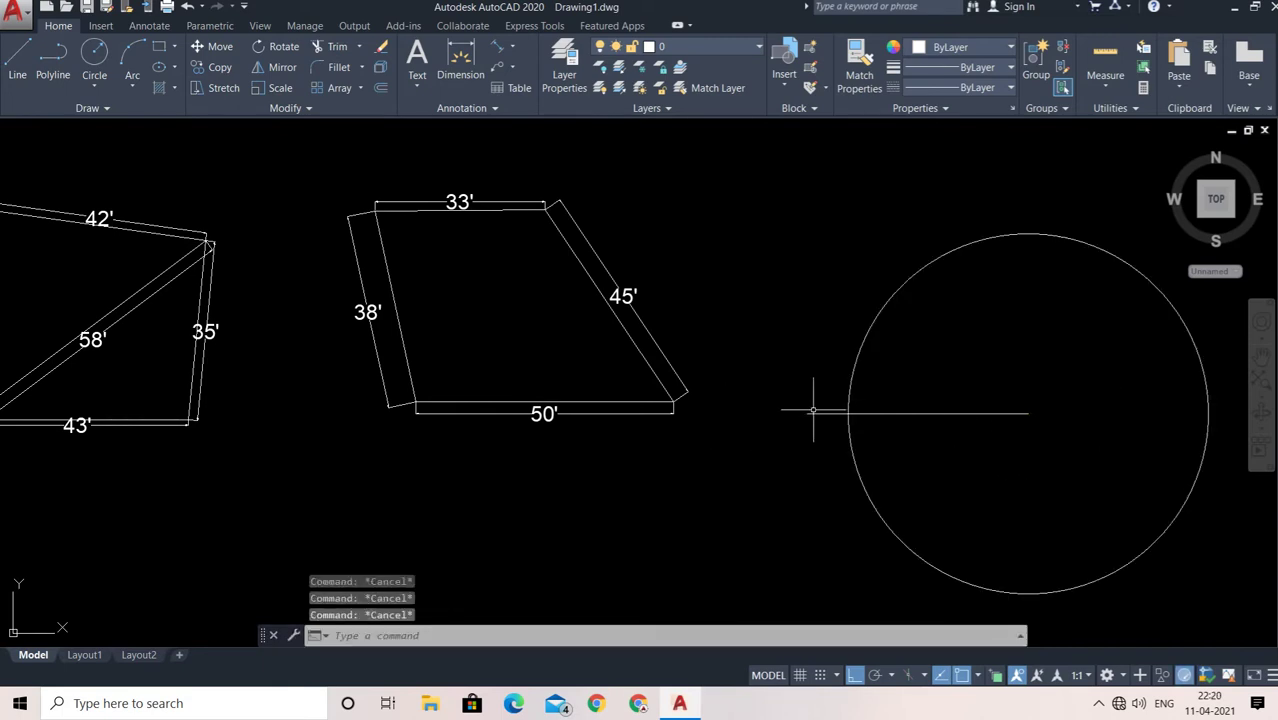
# Draw a 58' radius circle centred on the base line's left end.
pyautogui.press('Return')
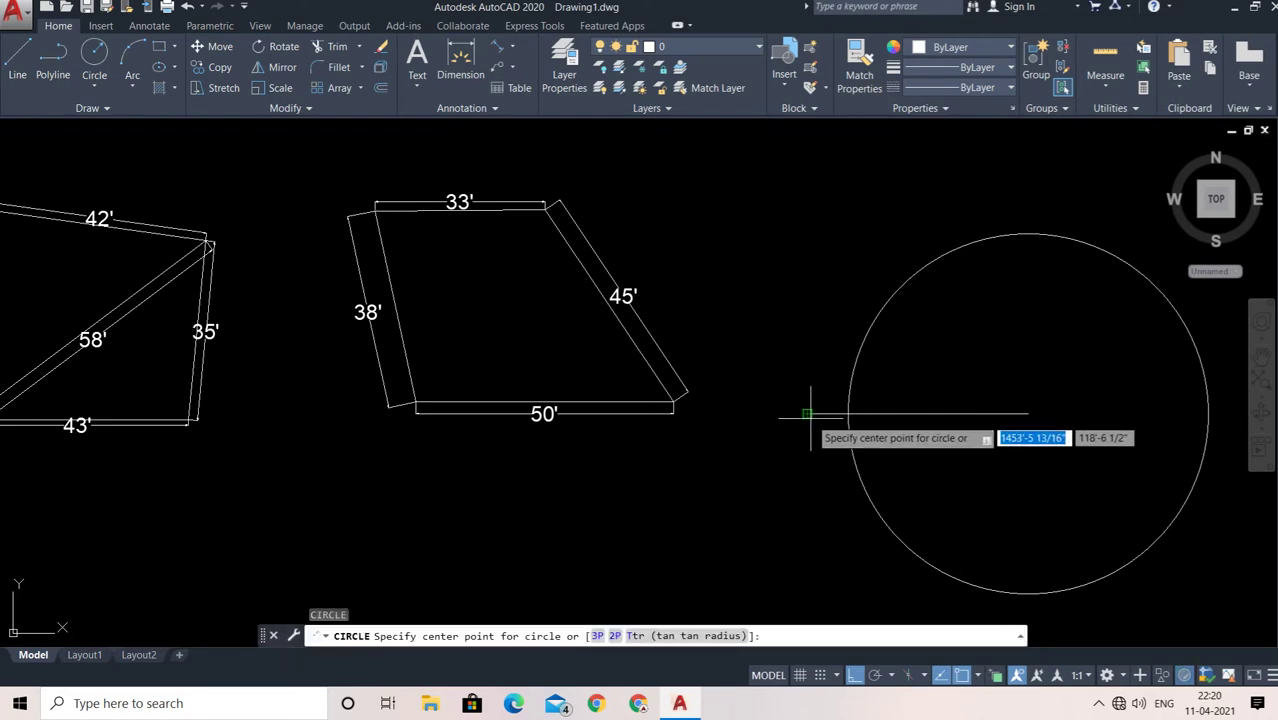
pyautogui.moveTo(811, 418); pyautogui.dragTo(849, 415, button='middle')
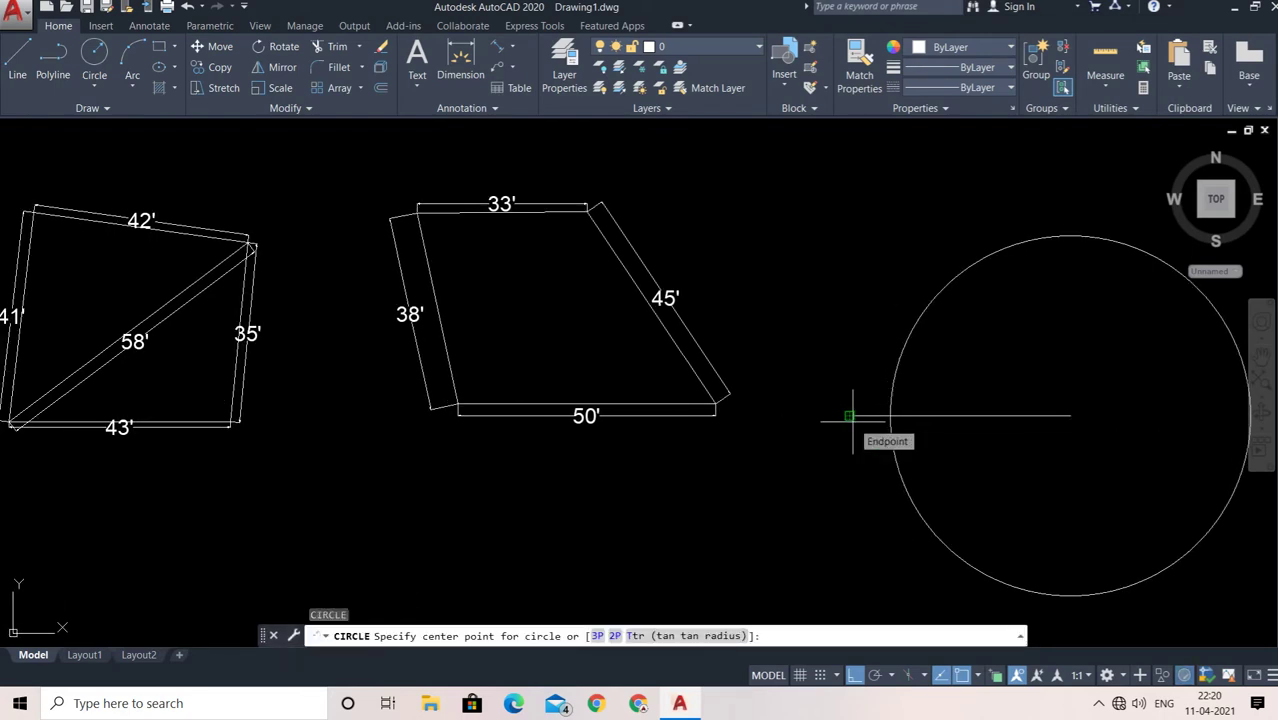
pyautogui.scroll(-2, 845, 418)
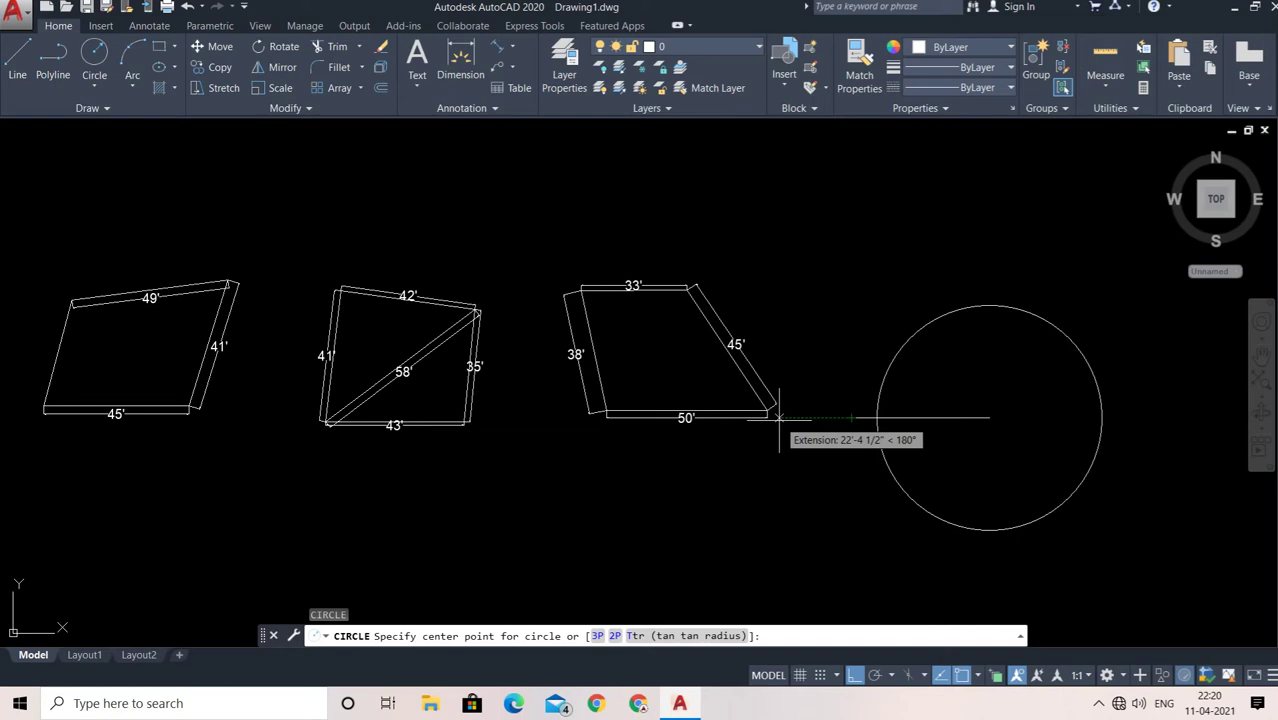
pyautogui.scroll(2, 779, 420)
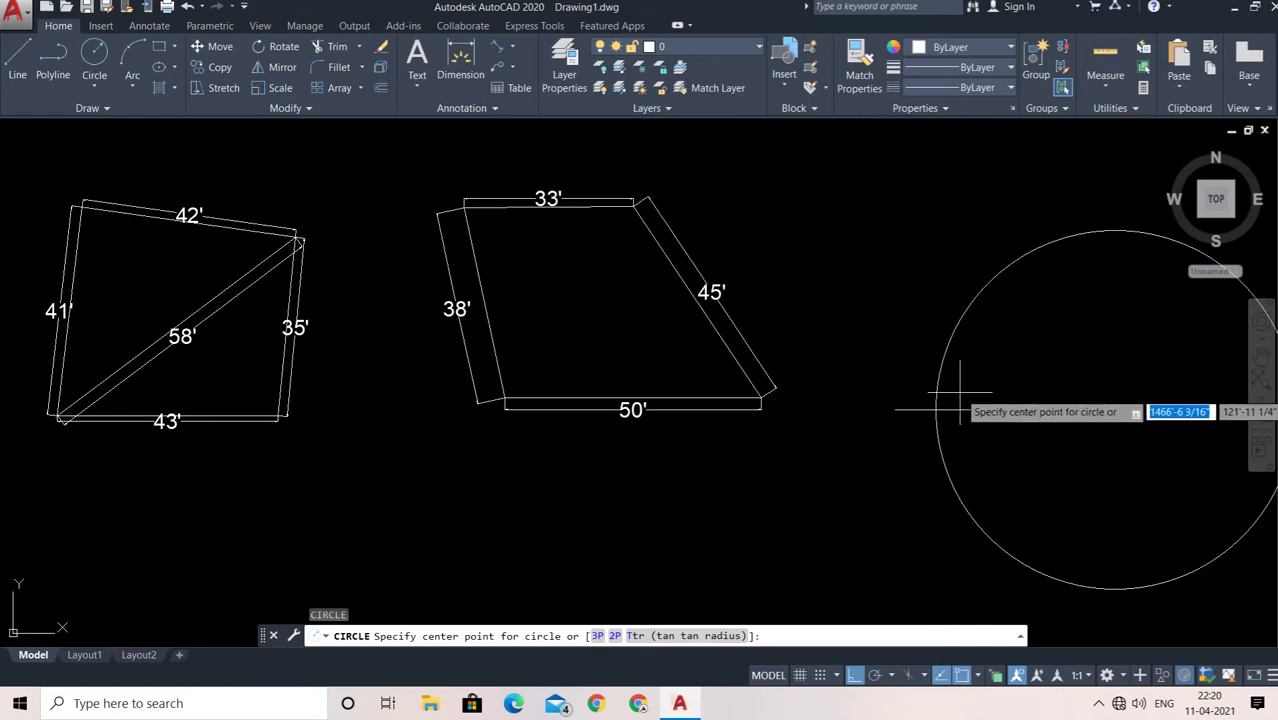
pyautogui.click(895, 409)
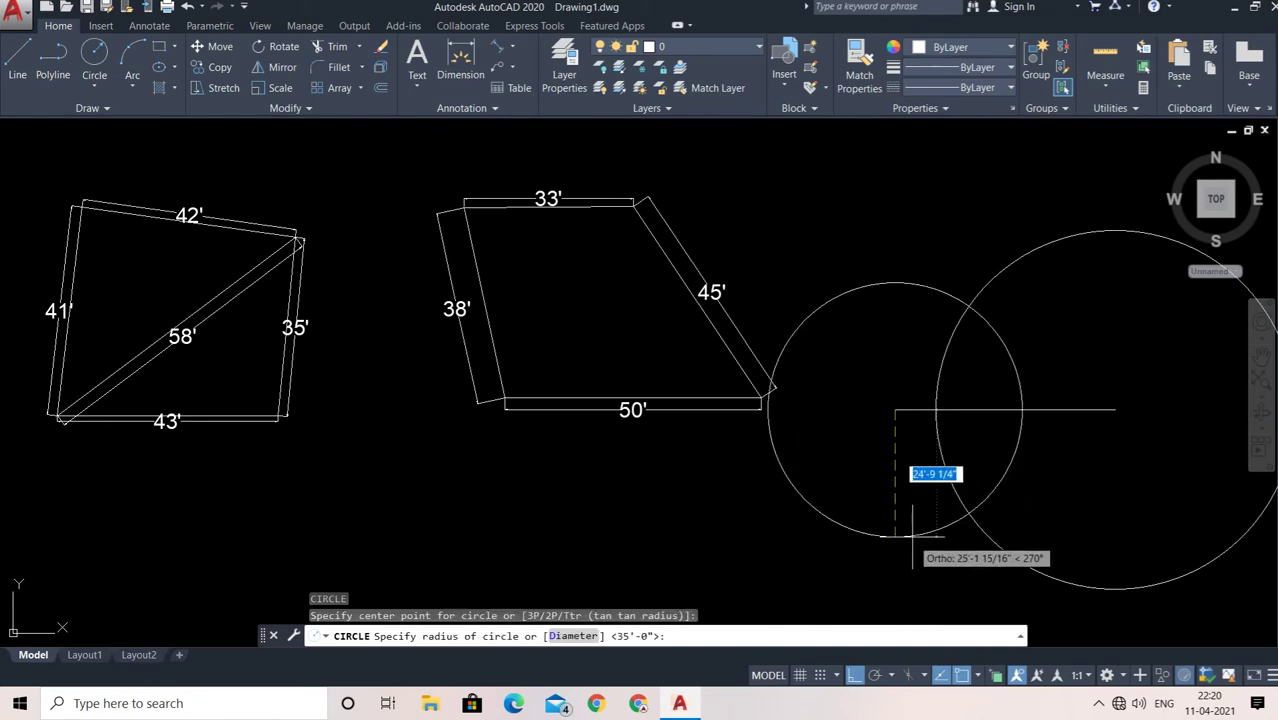
pyautogui.write('58')
pyautogui.press('Return')
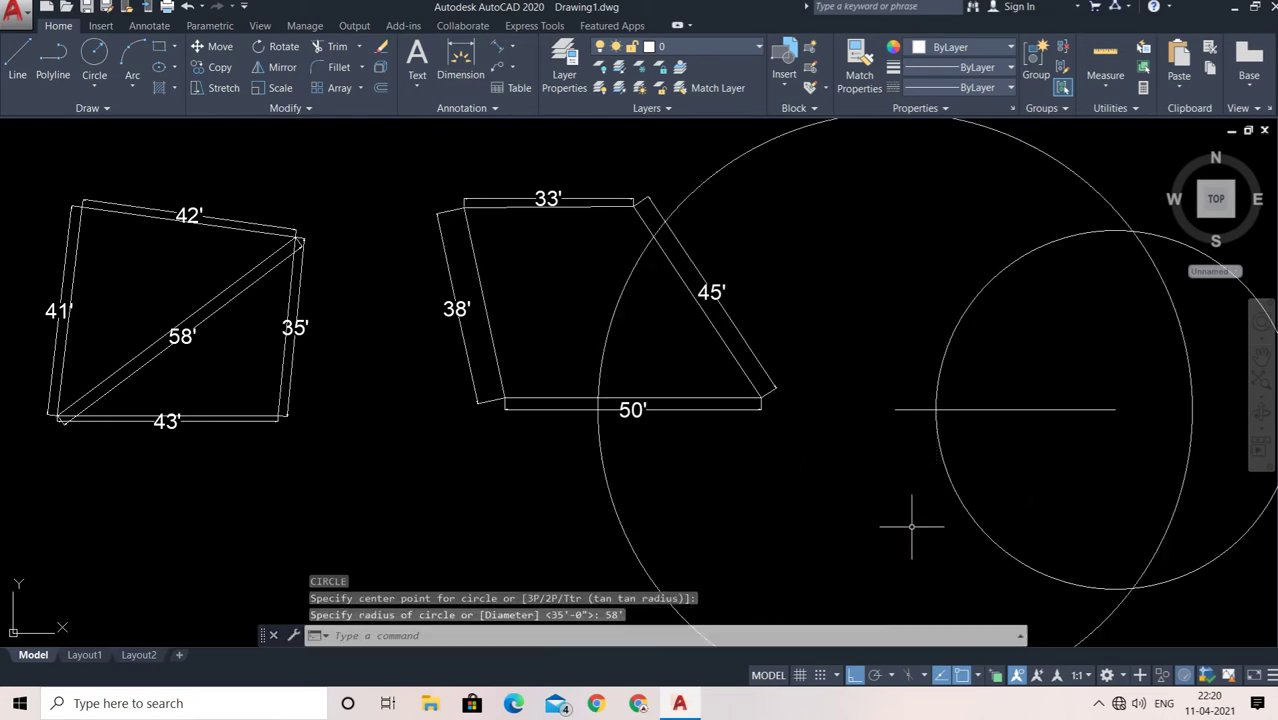
pyautogui.press('Escape')
pyautogui.scroll(-2, 926, 465)
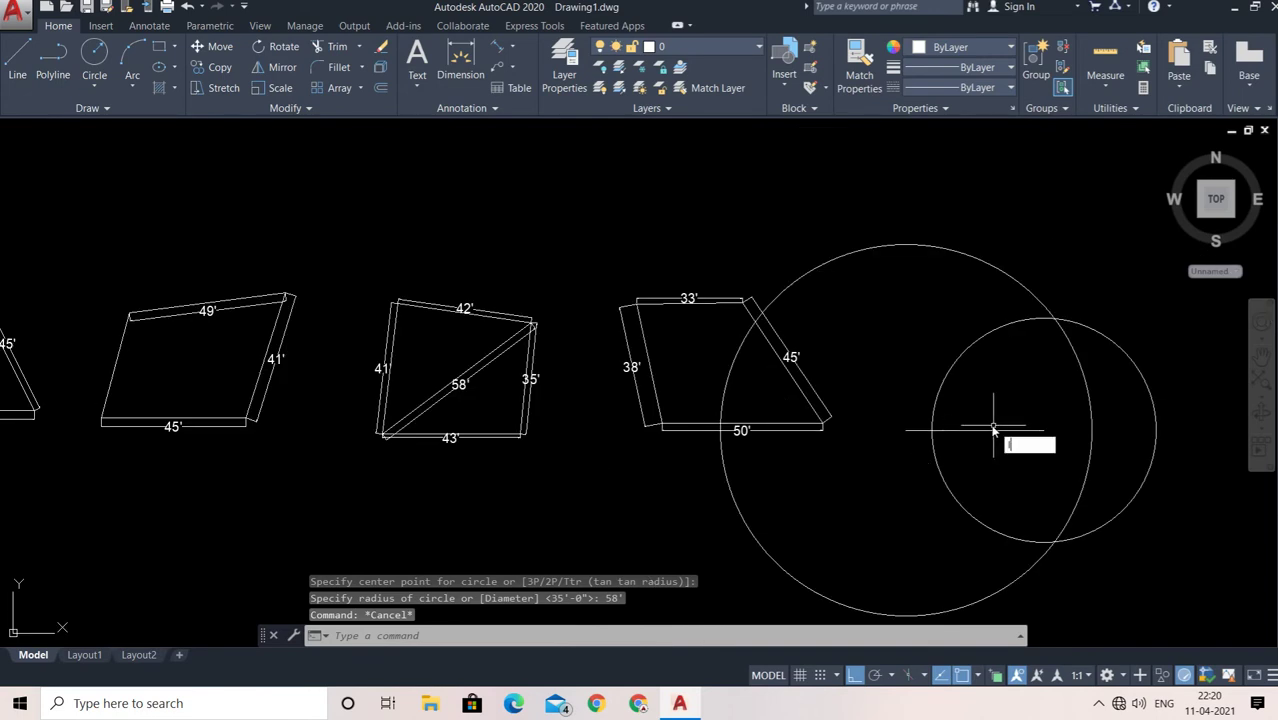
# Draw two sides from the base ends up to the circles' upper crossing point.
pyautogui.press('Return')
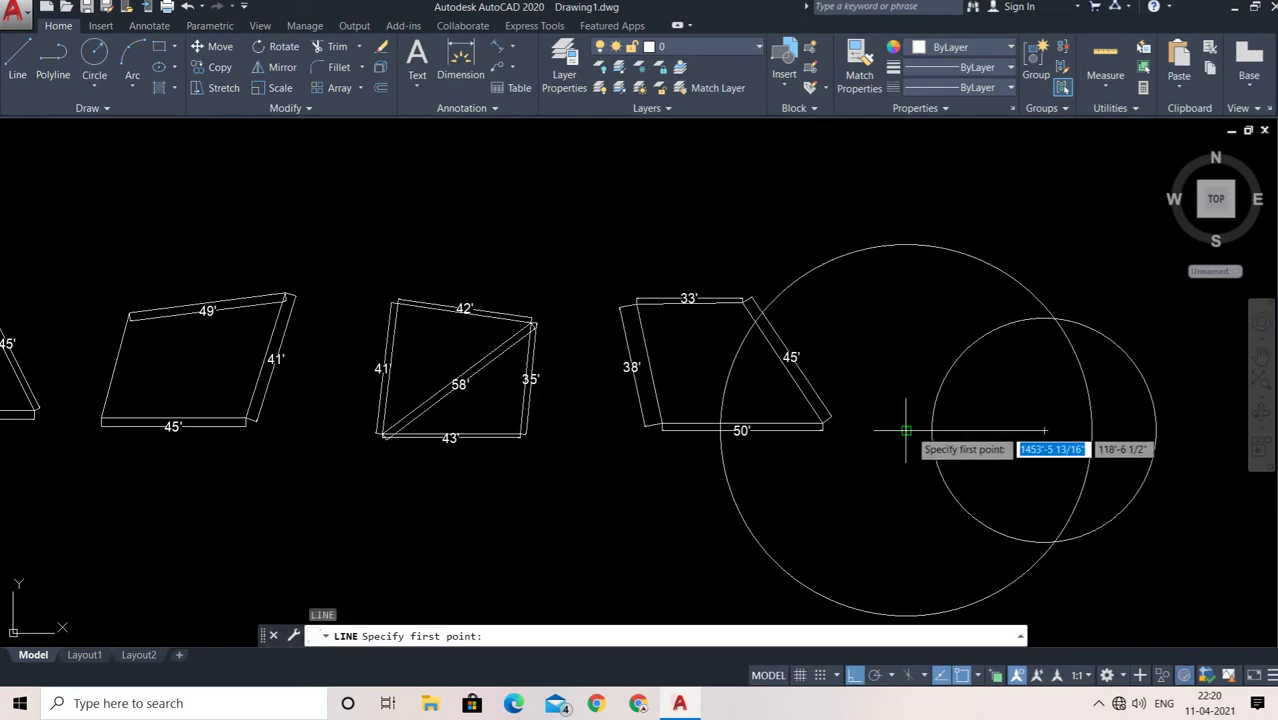
pyautogui.click(906, 430)
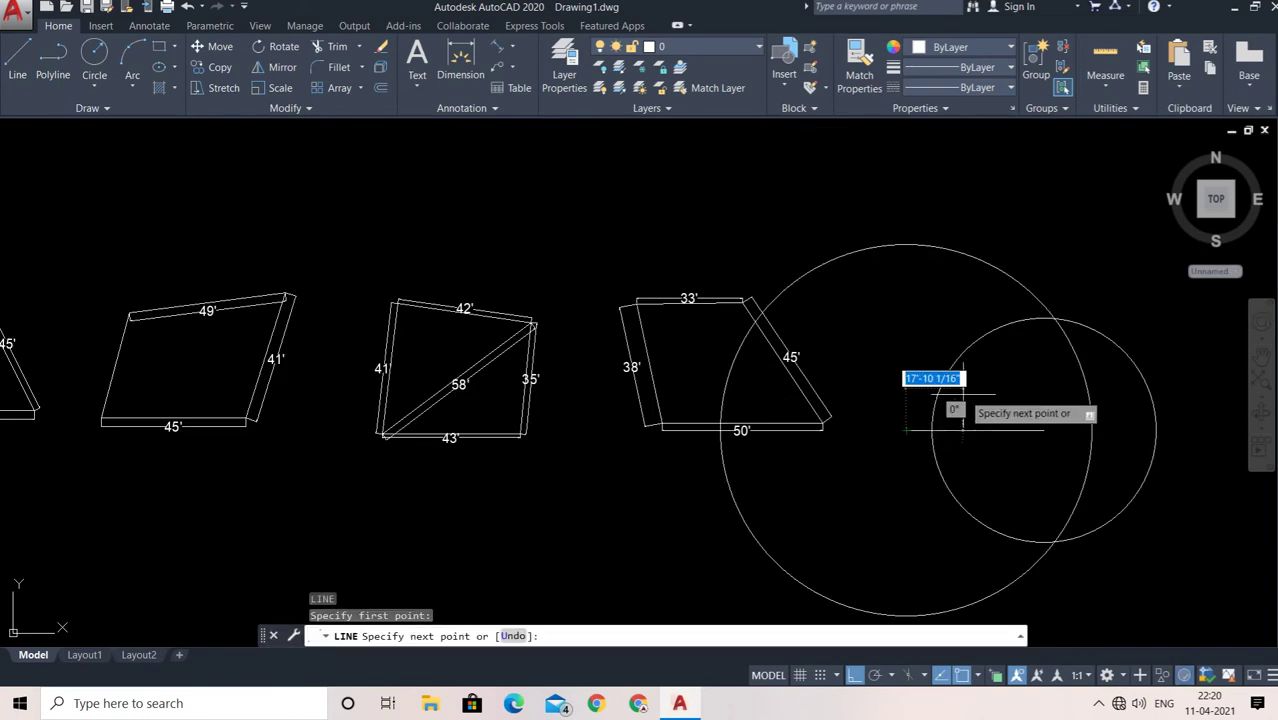
pyautogui.click(1055, 320)
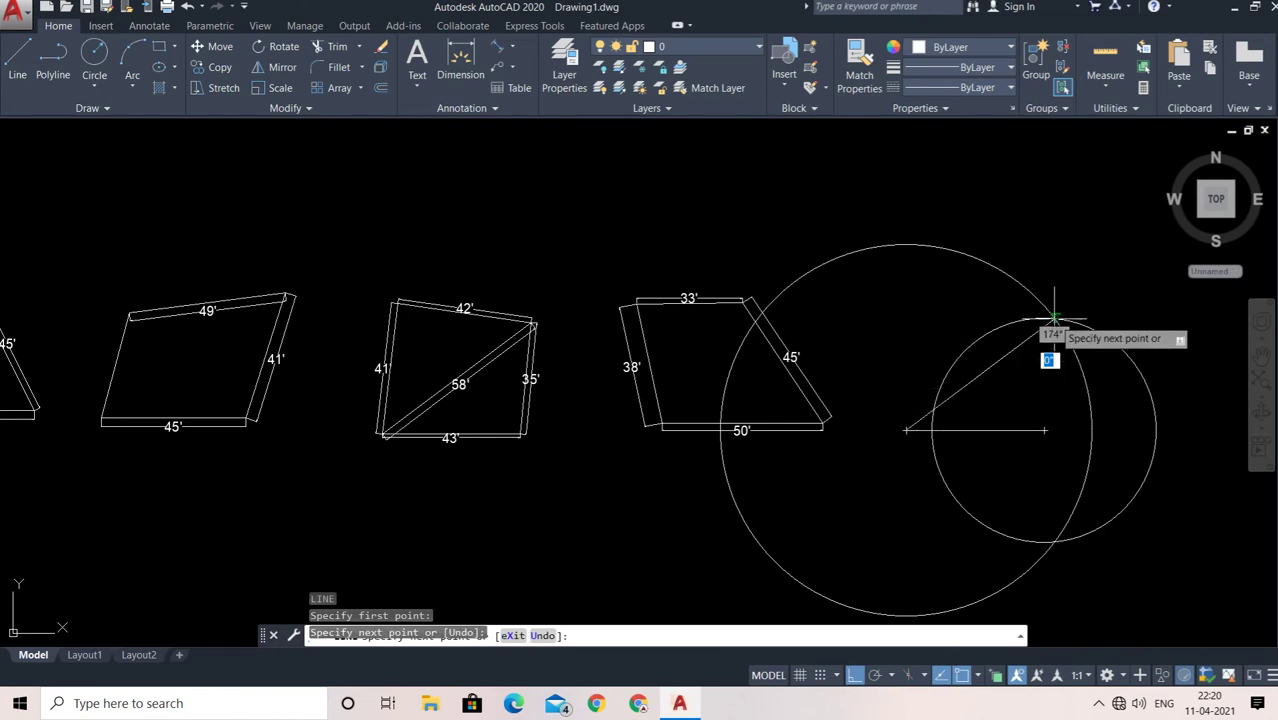
pyautogui.click(1045, 430)
pyautogui.press('Escape')
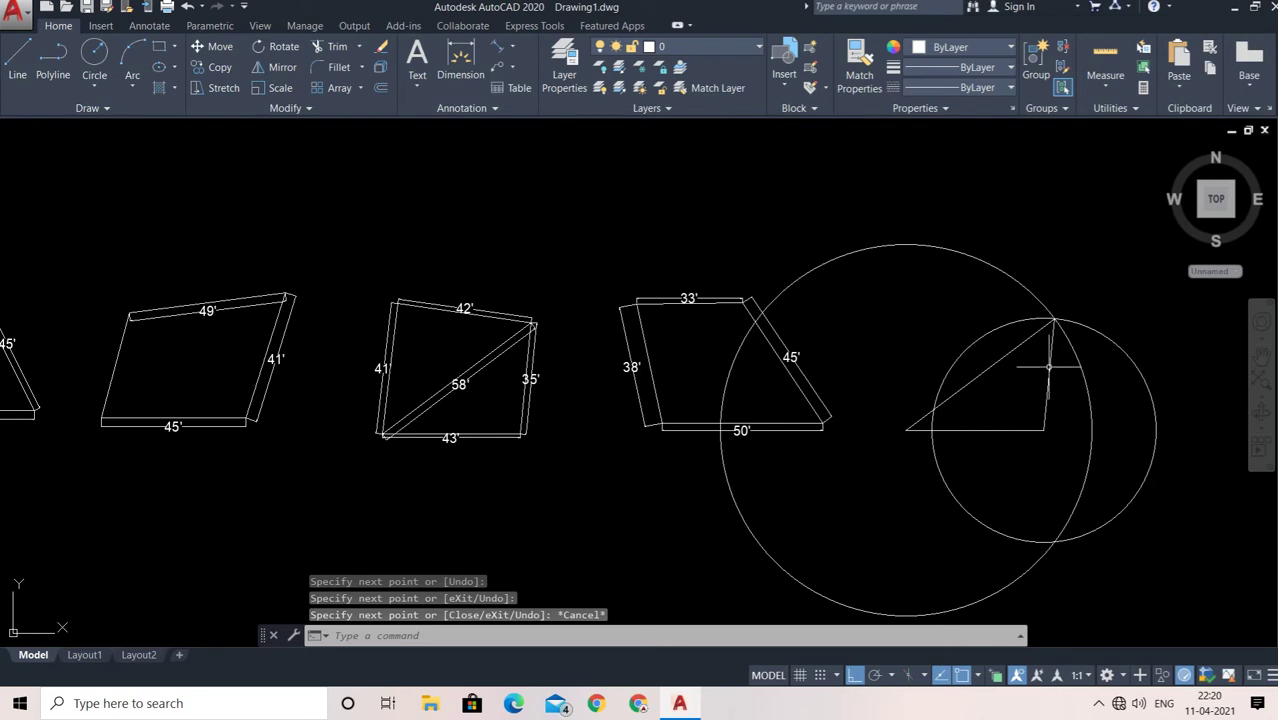
# Erase both construction circles, leaving the closed triangle.
pyautogui.click(997, 262)
pyautogui.click(978, 343)
pyautogui.press('Delete')
pyautogui.moveTo(900, 372); pyautogui.dragTo(877, 362, button='middle')
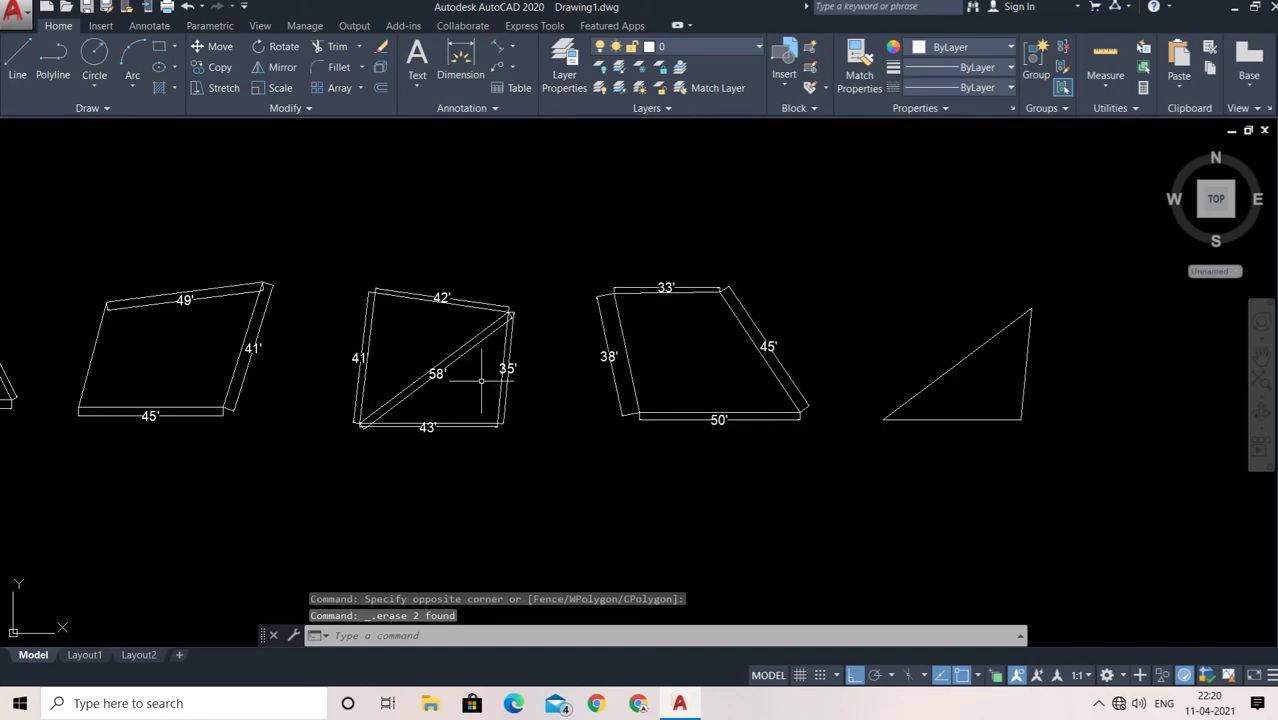
pyautogui.scroll(2, 985, 371)
pyautogui.moveTo(985, 371); pyautogui.dragTo(900, 356, button='middle')
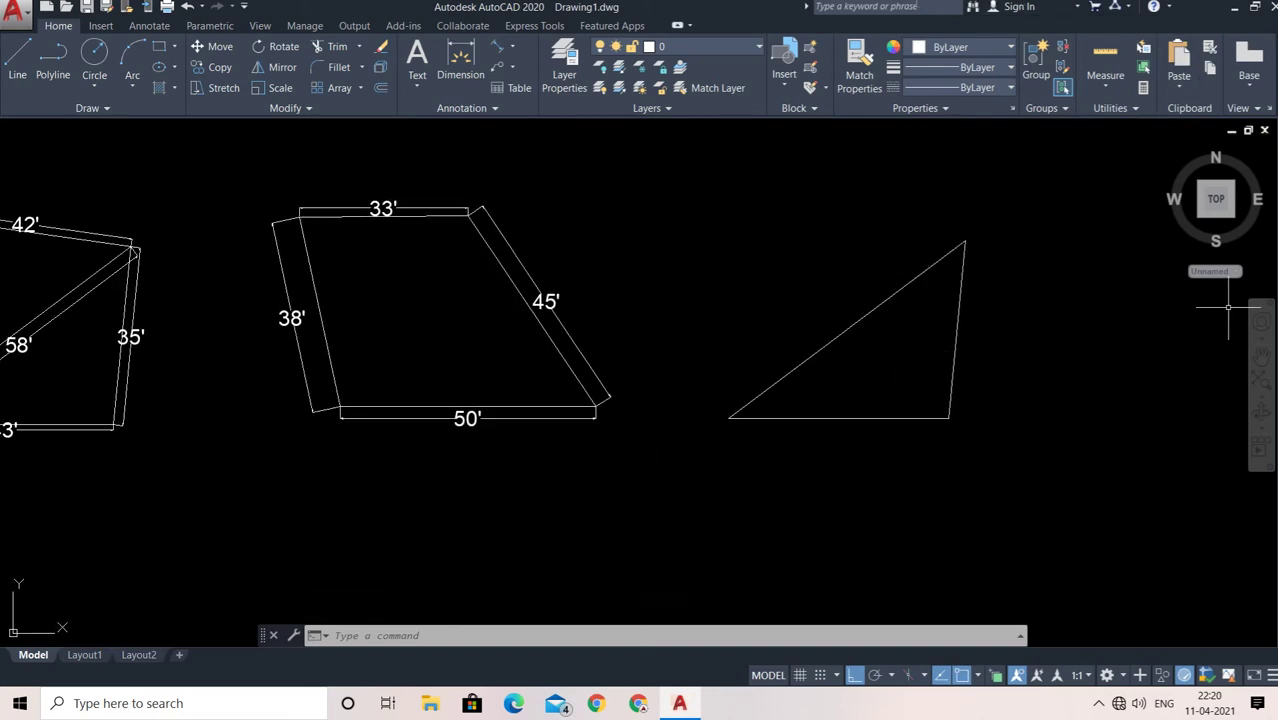
pyautogui.write('c')
# Draw a 42' radius circle centred on the triangle's top corner.
pyautogui.press('Return')
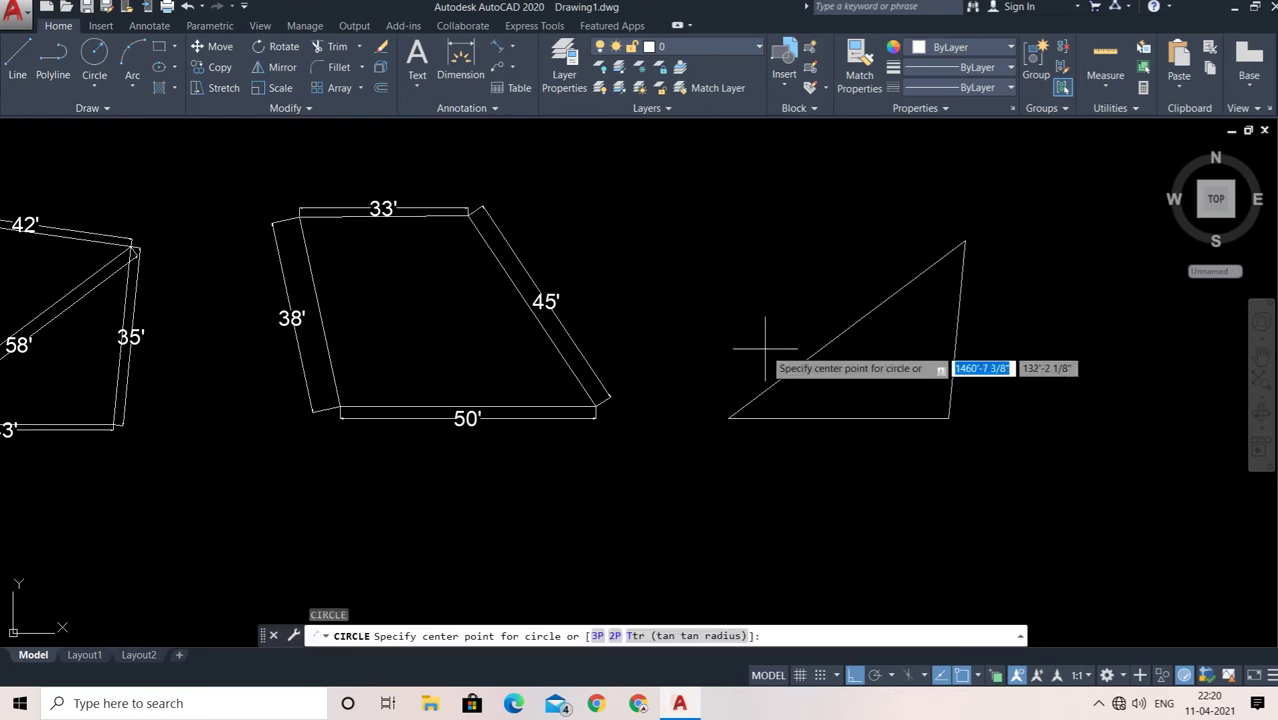
pyautogui.click(965, 241)
pyautogui.write("42'")
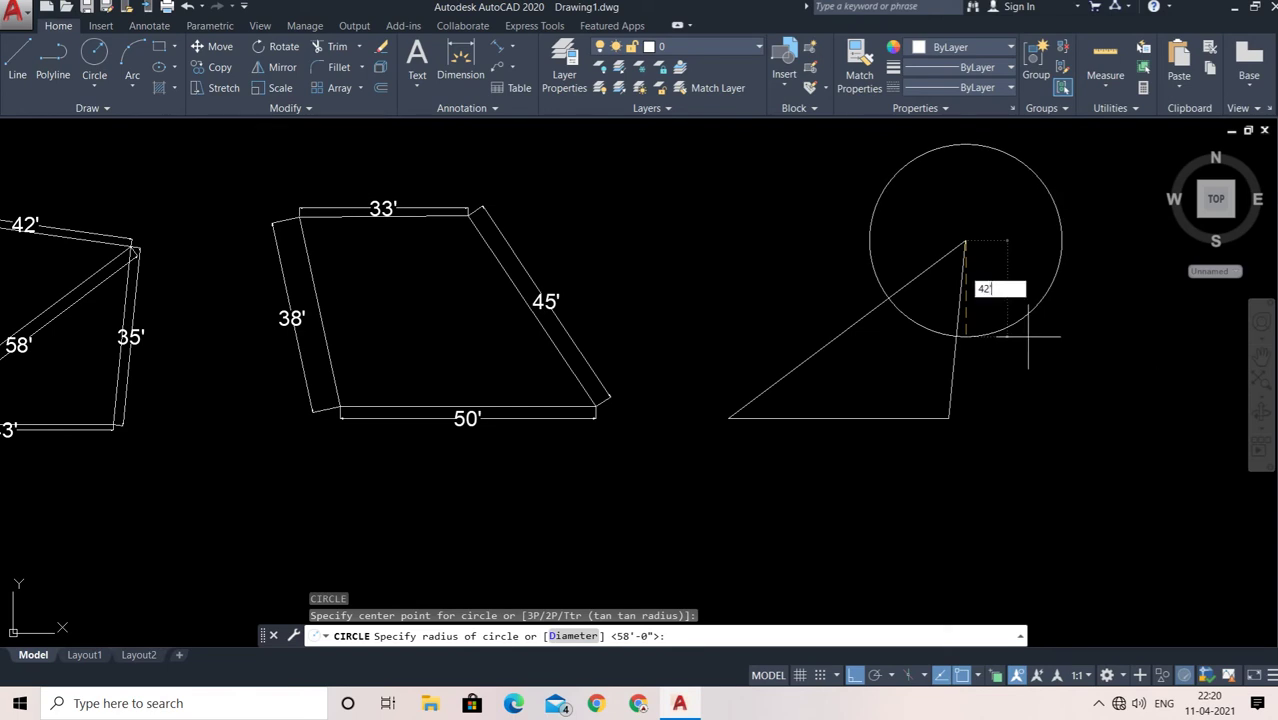
pyautogui.press('Return')
# Draw a 41' radius circle centred on the triangle's lower-left corner.
pyautogui.press('Return')
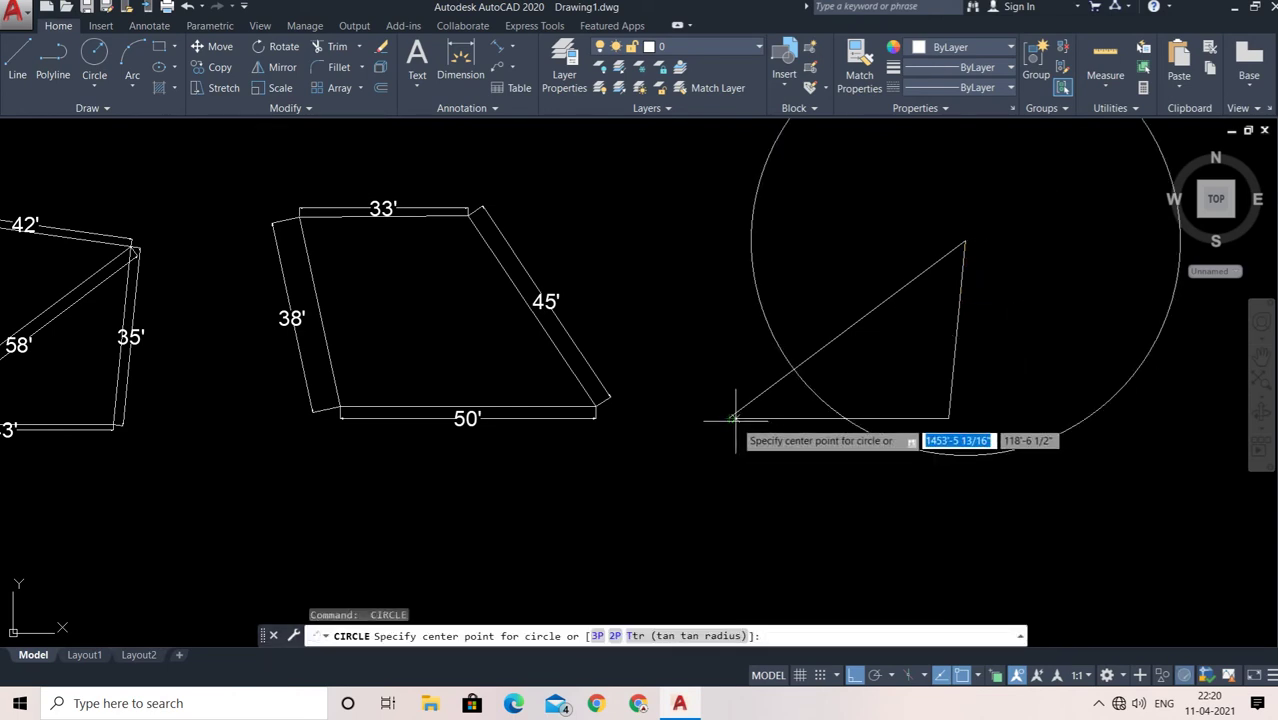
pyautogui.click(735, 419)
pyautogui.moveTo(712, 532); pyautogui.dragTo(969, 496, button='middle')
pyautogui.scroll(1, 1020, 494)
pyautogui.scroll(-3, 1015, 492)
pyautogui.write('41')
pyautogui.press('Return')
pyautogui.press('Escape')
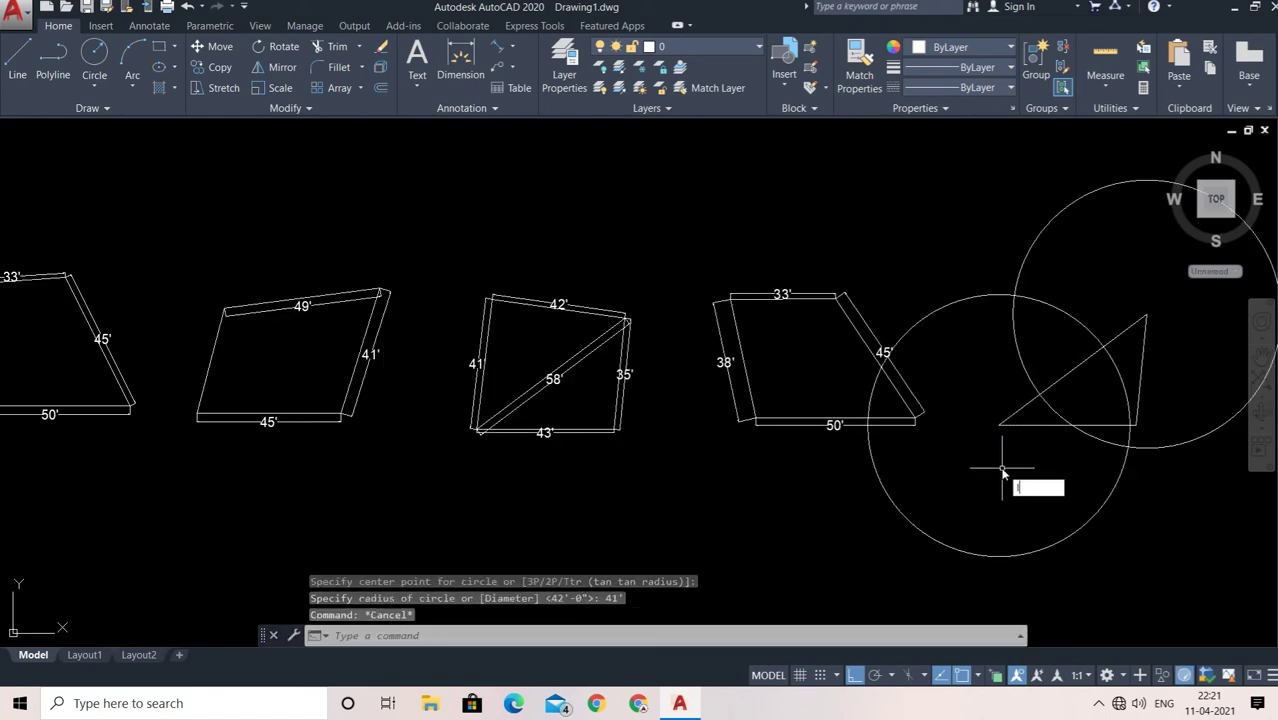
pyautogui.write('l')
pyautogui.press('Return')
# Draw the two new sides from the triangle's corners to the circles' crossing point.
pyautogui.click(998, 425)
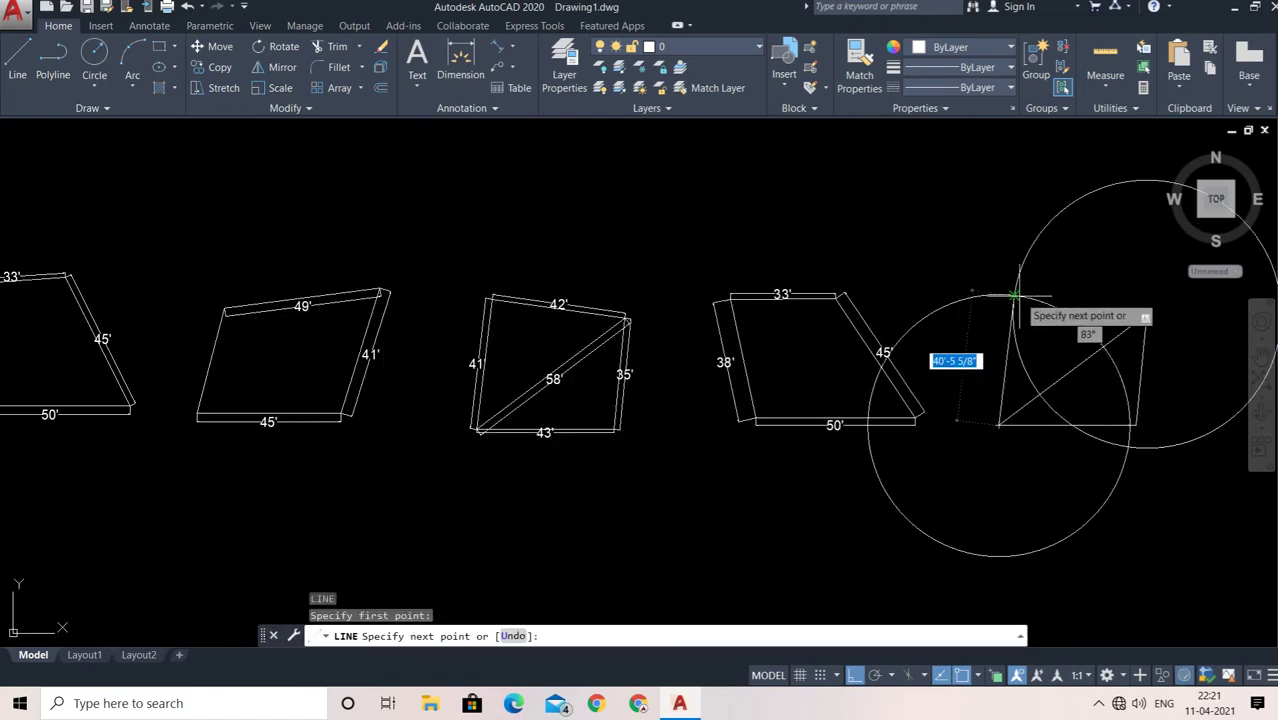
pyautogui.click(1015, 295)
pyautogui.press('Return')
pyautogui.press('Return')
pyautogui.click(1013, 295)
pyautogui.moveTo(1013, 295); pyautogui.dragTo(785, 307, button='middle')
pyautogui.click(917, 326)
pyautogui.press('Escape')
pyautogui.scroll(4, 898, 299)
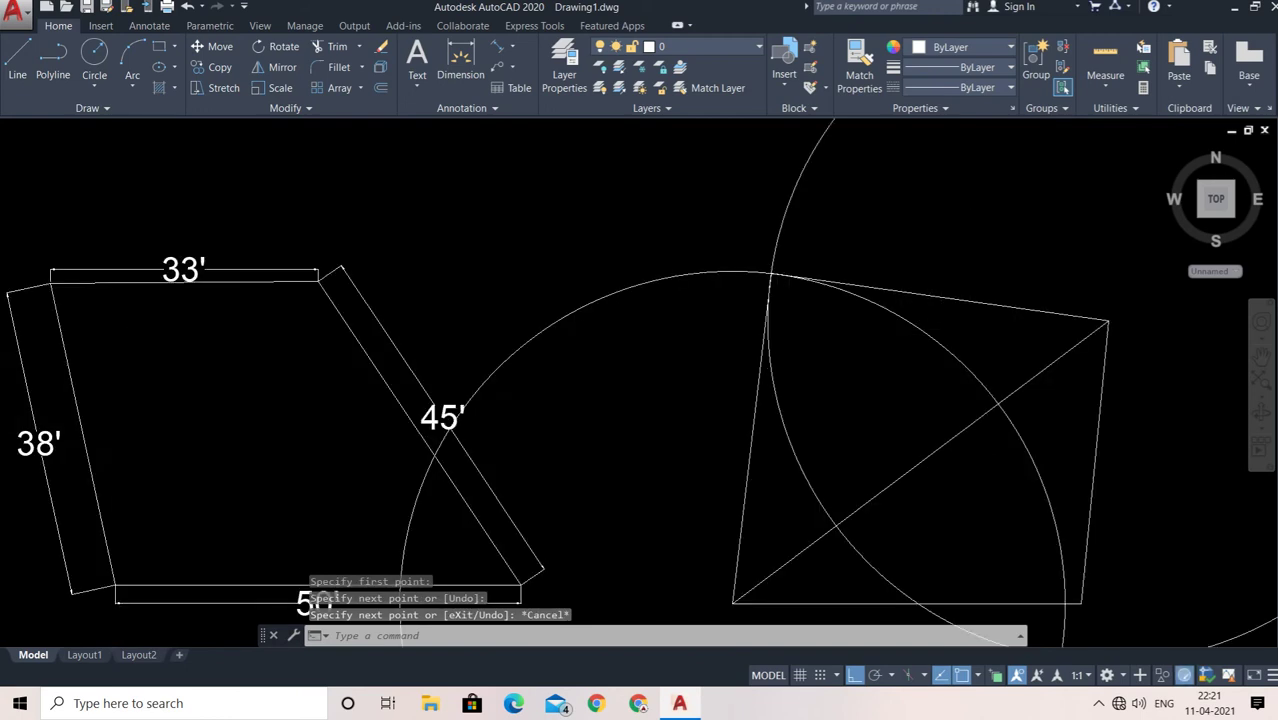
pyautogui.scroll(3, 851, 257)
pyautogui.scroll(-7, 851, 257)
# Window-select both construction circles and delete them.
pyautogui.click(940, 194)
pyautogui.click(770, 203)
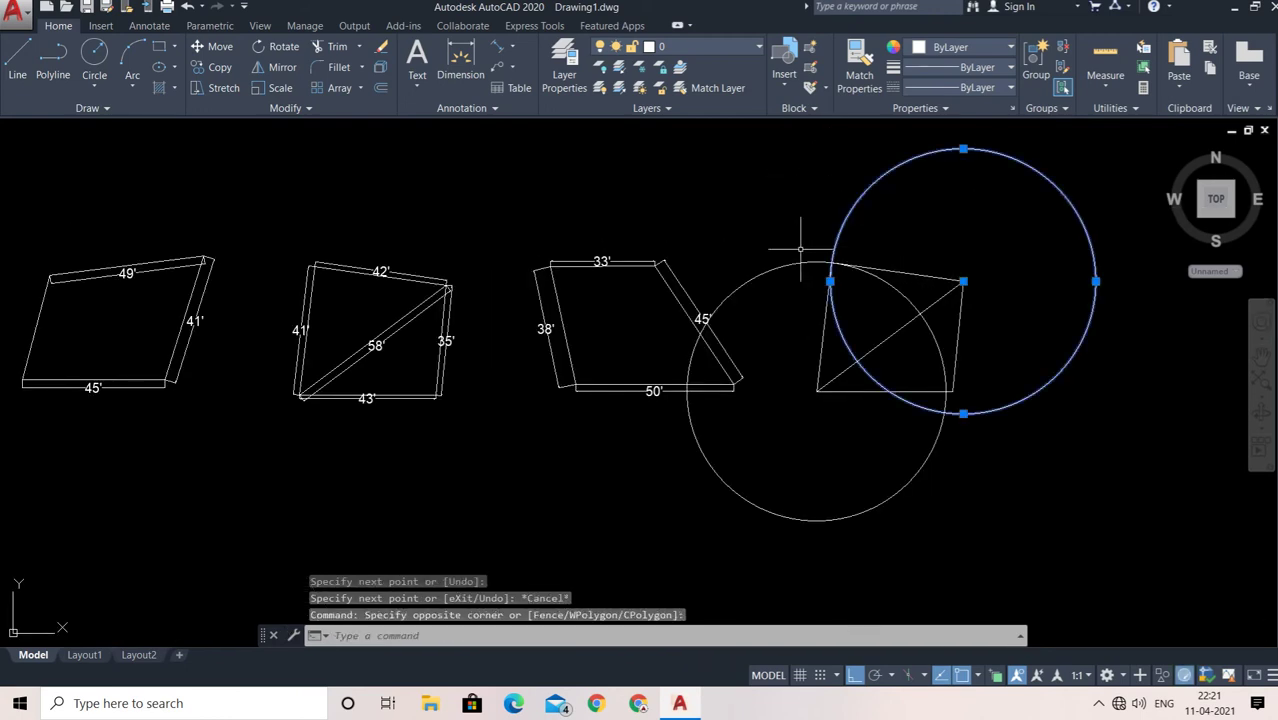
pyautogui.click(799, 243)
pyautogui.click(777, 307)
pyautogui.press('Delete')
pyautogui.moveTo(717, 193); pyautogui.dragTo(563, 225, button='middle')
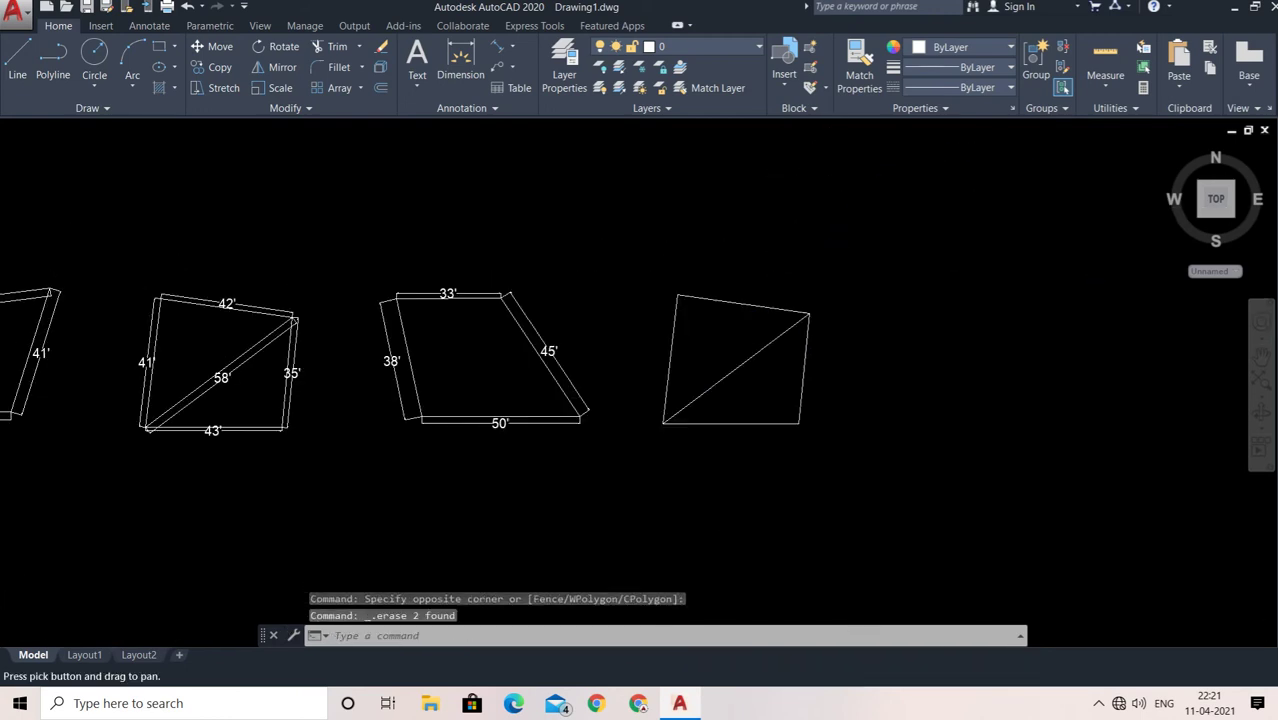
# Add aligned dimensions of 42' on the top edge and 35' on the right edge.
pyautogui.click(497, 52)
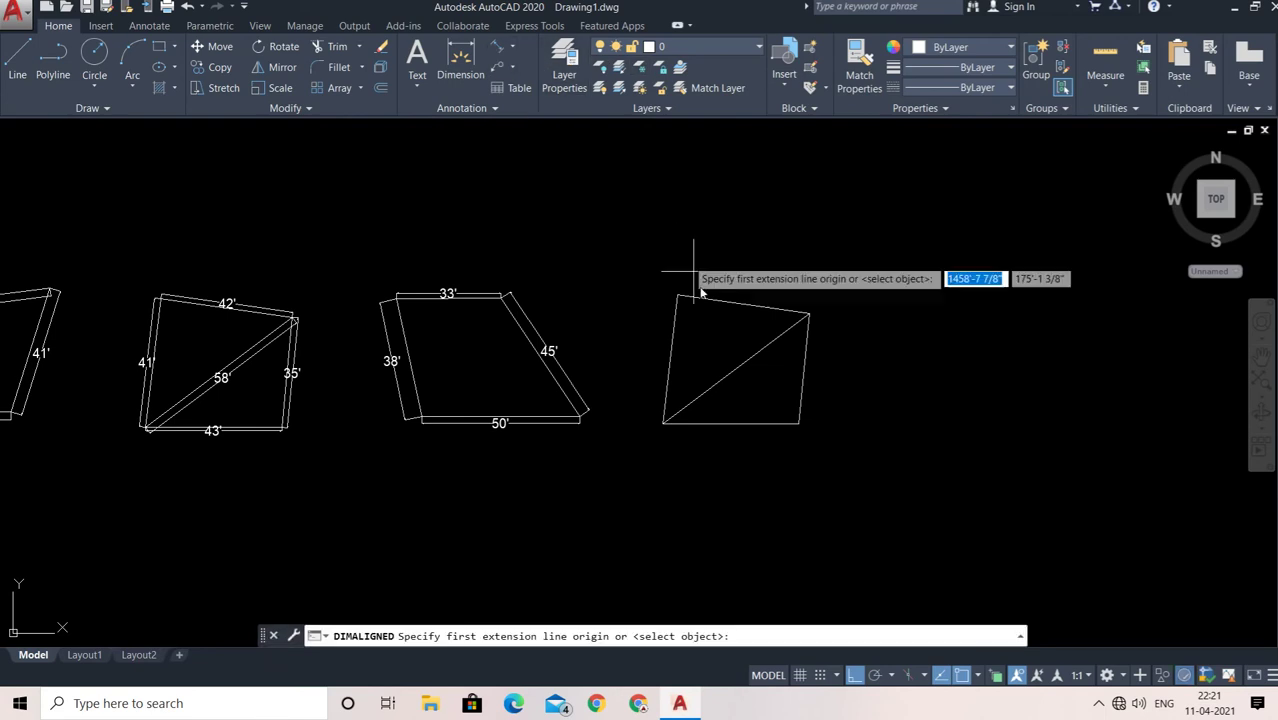
pyautogui.click(677, 295)
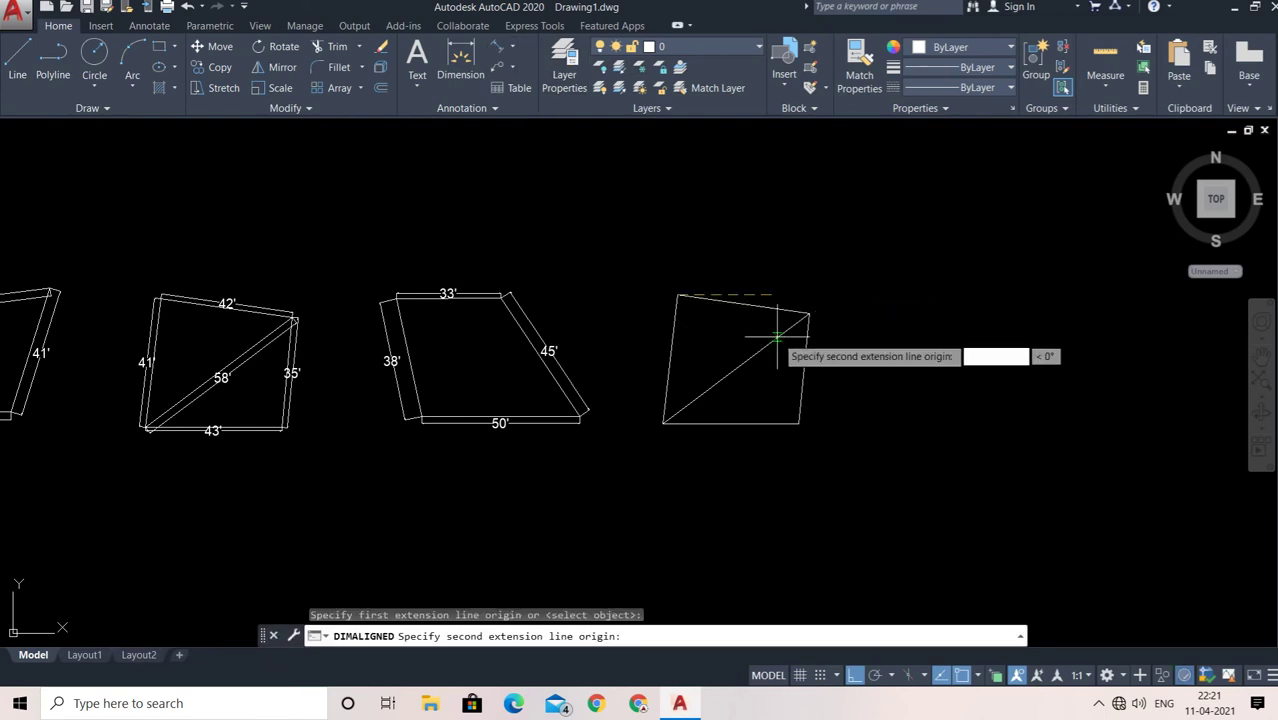
pyautogui.click(808, 302)
pyautogui.click(808, 302)
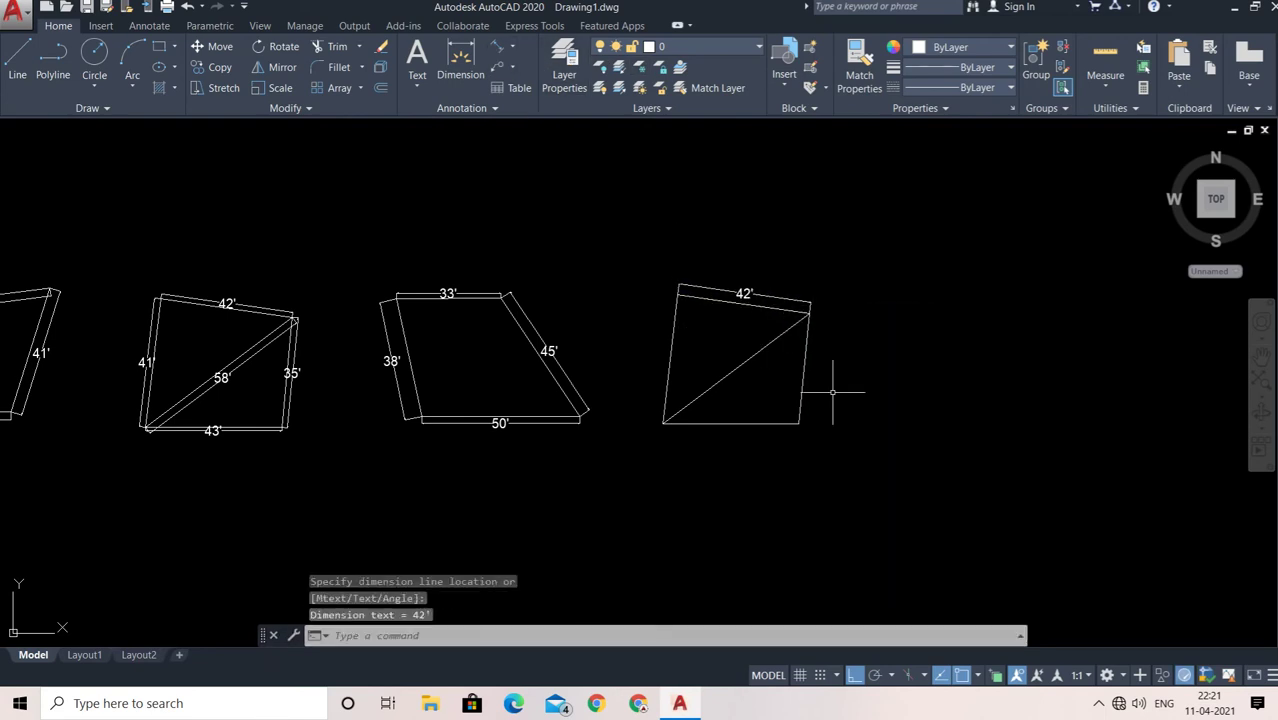
pyautogui.press('Return')
pyautogui.click(810, 314)
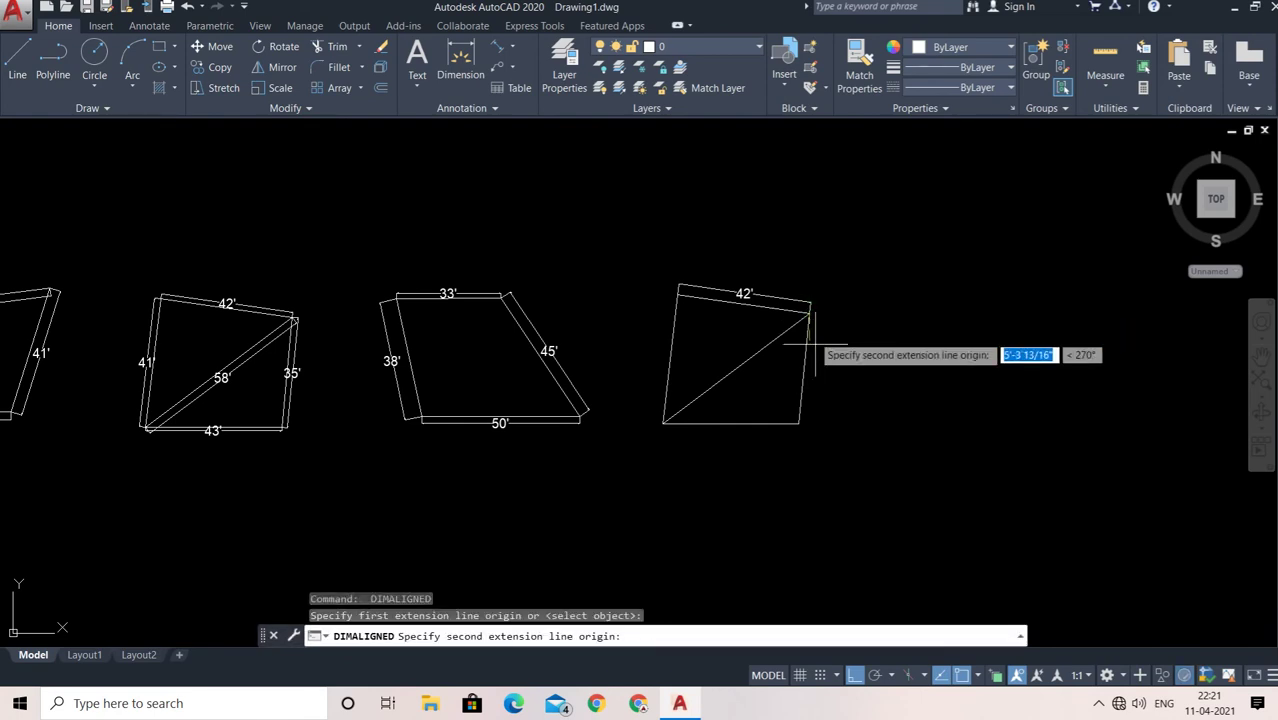
pyautogui.click(800, 423)
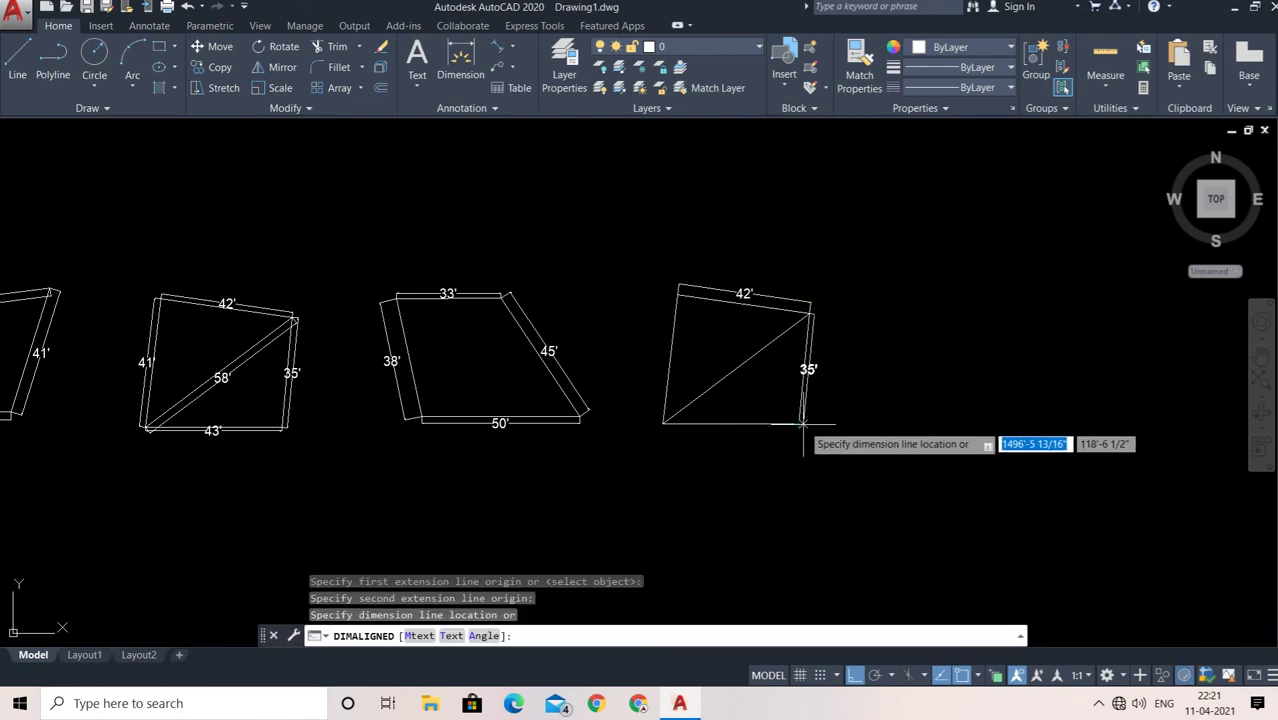
pyautogui.click(811, 433)
# Add the 58' diagonal dimension and 41' on the left edge.
pyautogui.press('Return')
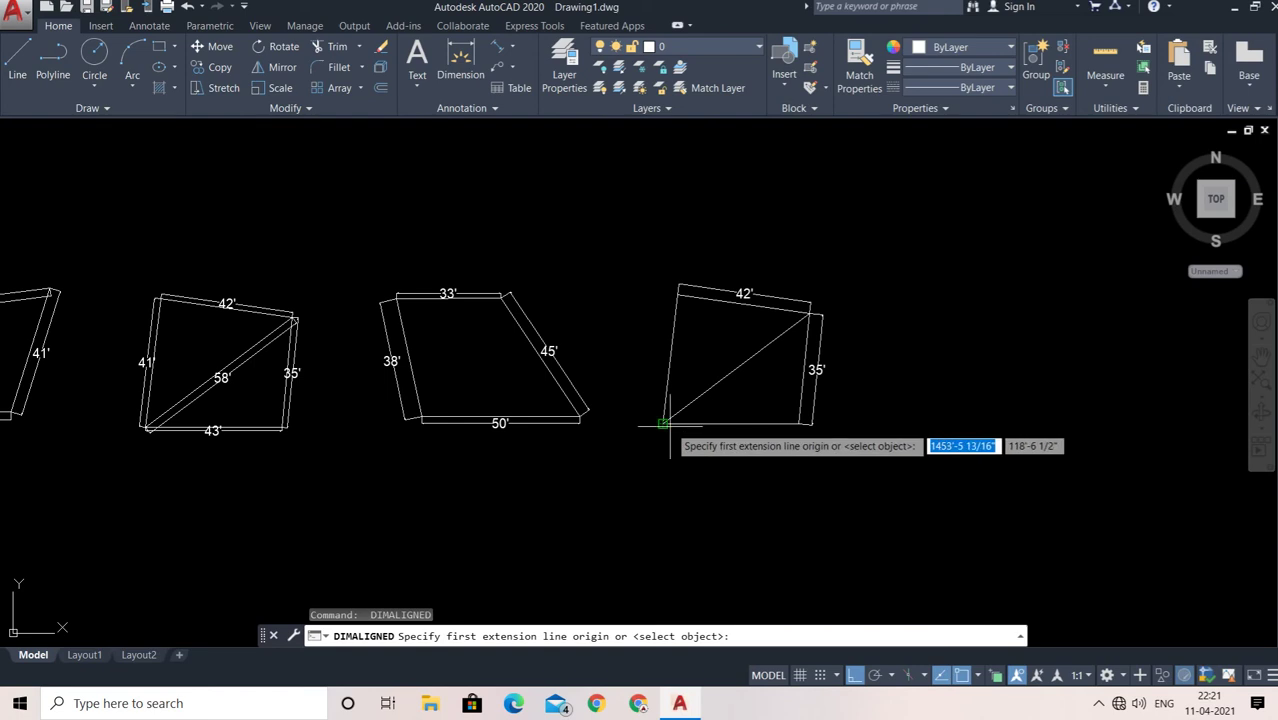
pyautogui.click(663, 422)
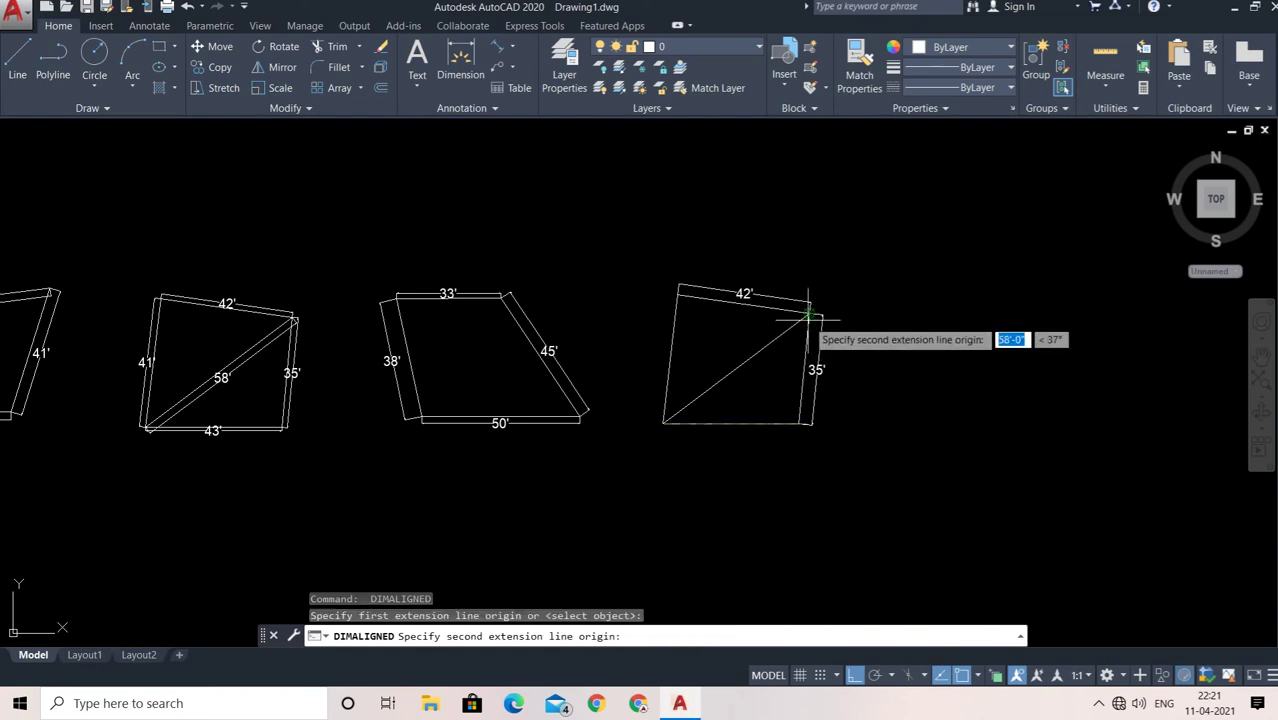
pyautogui.click(808, 316)
pyautogui.click(800, 340)
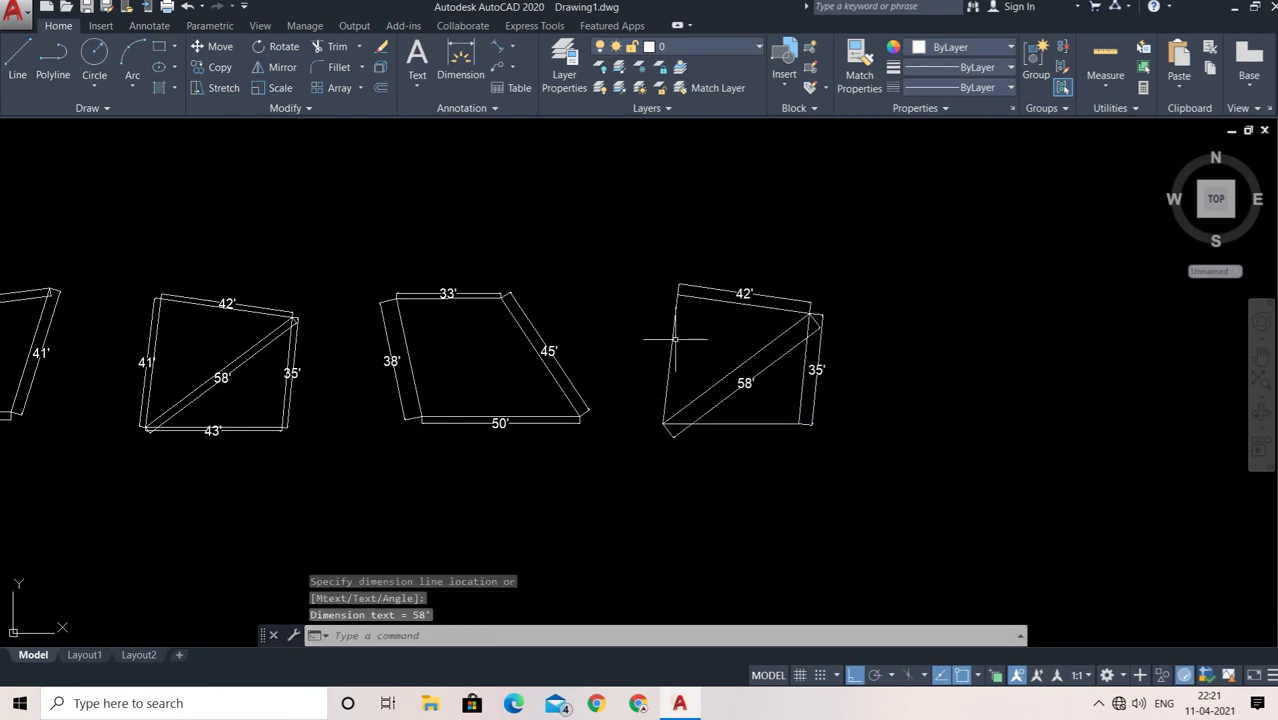
pyautogui.press('Return')
pyautogui.click(677, 294)
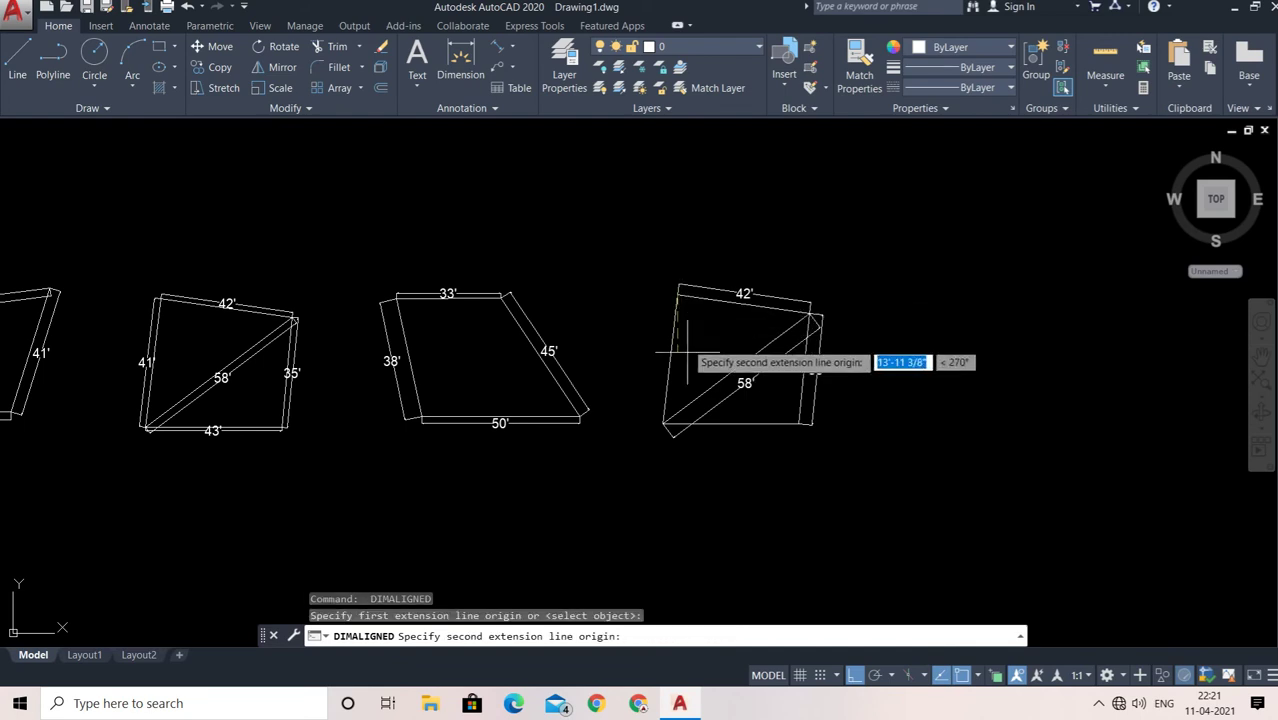
pyautogui.click(663, 424)
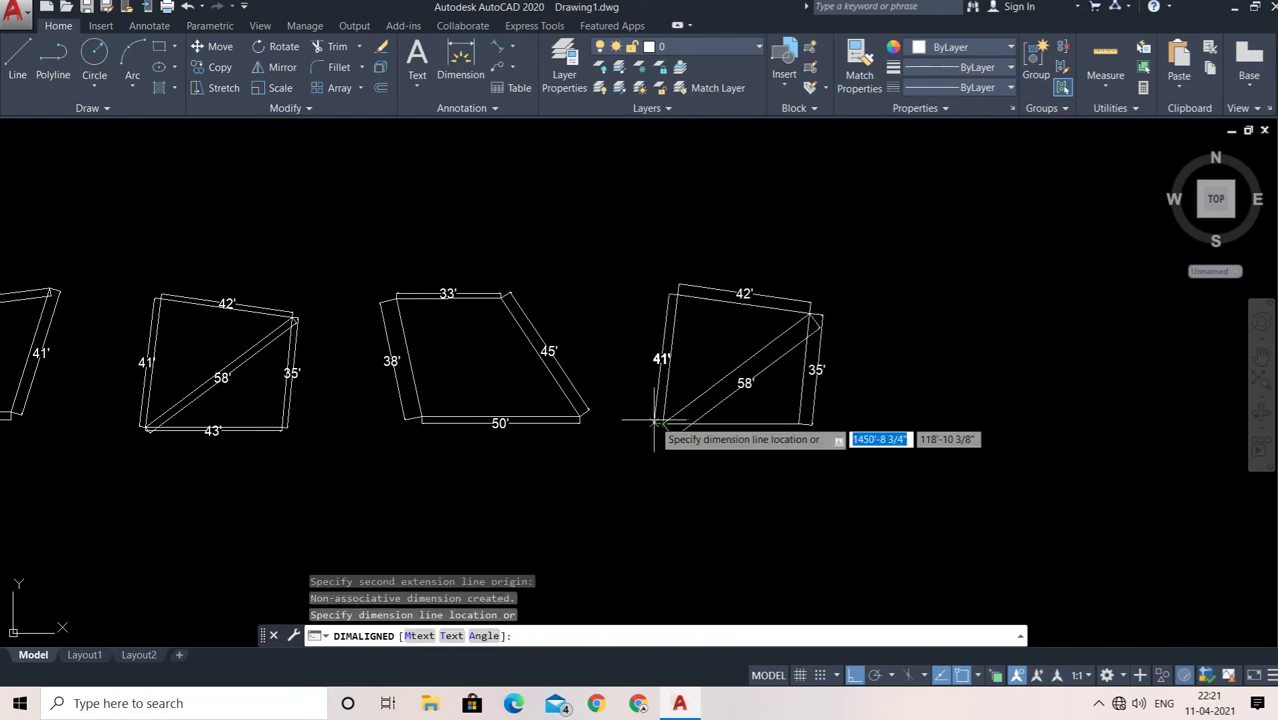
pyautogui.click(655, 420)
# Add the 43' aligned dimension below the bottom edge using DAL.
pyautogui.scroll(3, 736, 331)
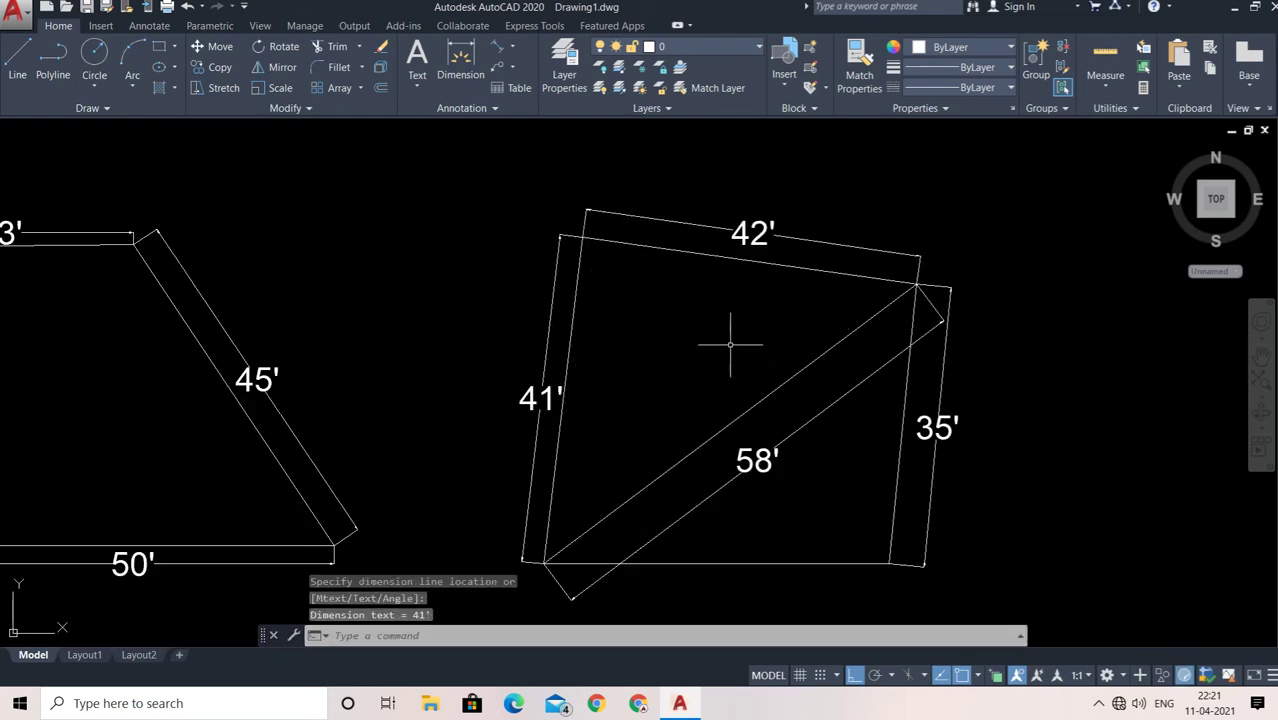
pyautogui.moveTo(736, 342); pyautogui.dragTo(773, 317, button='middle')
pyautogui.scroll(-1, 539, 340)
pyautogui.scroll(1, 583, 367)
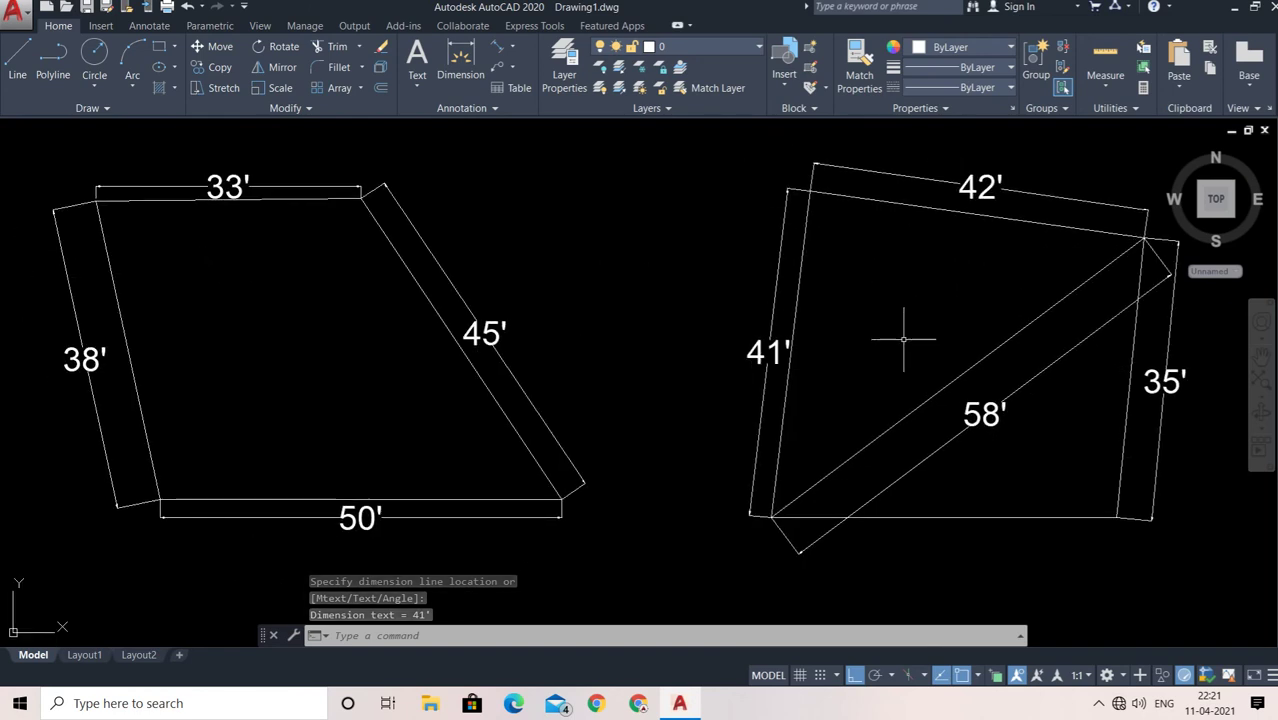
pyautogui.scroll(-2, 901, 337)
pyautogui.moveTo(357, 391); pyautogui.dragTo(486, 392, button='middle')
pyautogui.moveTo(1025, 395); pyautogui.dragTo(905, 392, button='middle')
pyautogui.moveTo(941, 473); pyautogui.dragTo(916, 469, button='middle')
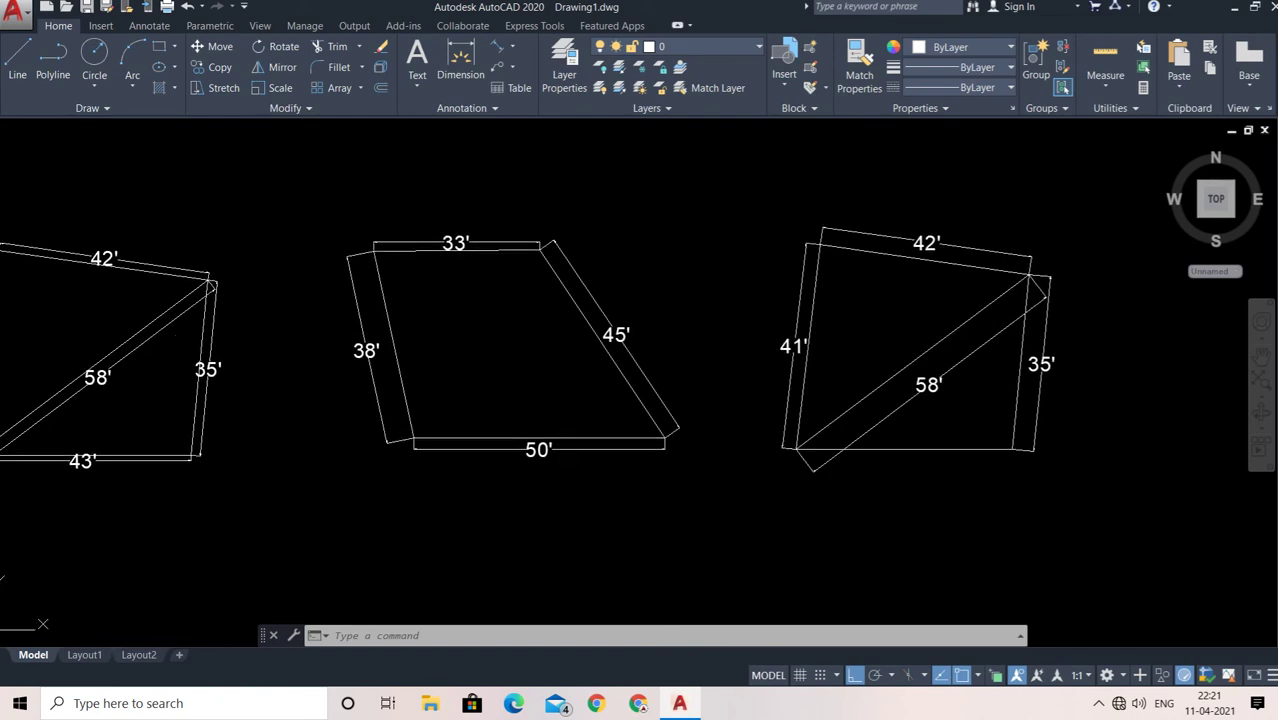
pyautogui.write('dal')
pyautogui.press('Return')
pyautogui.click(790, 448)
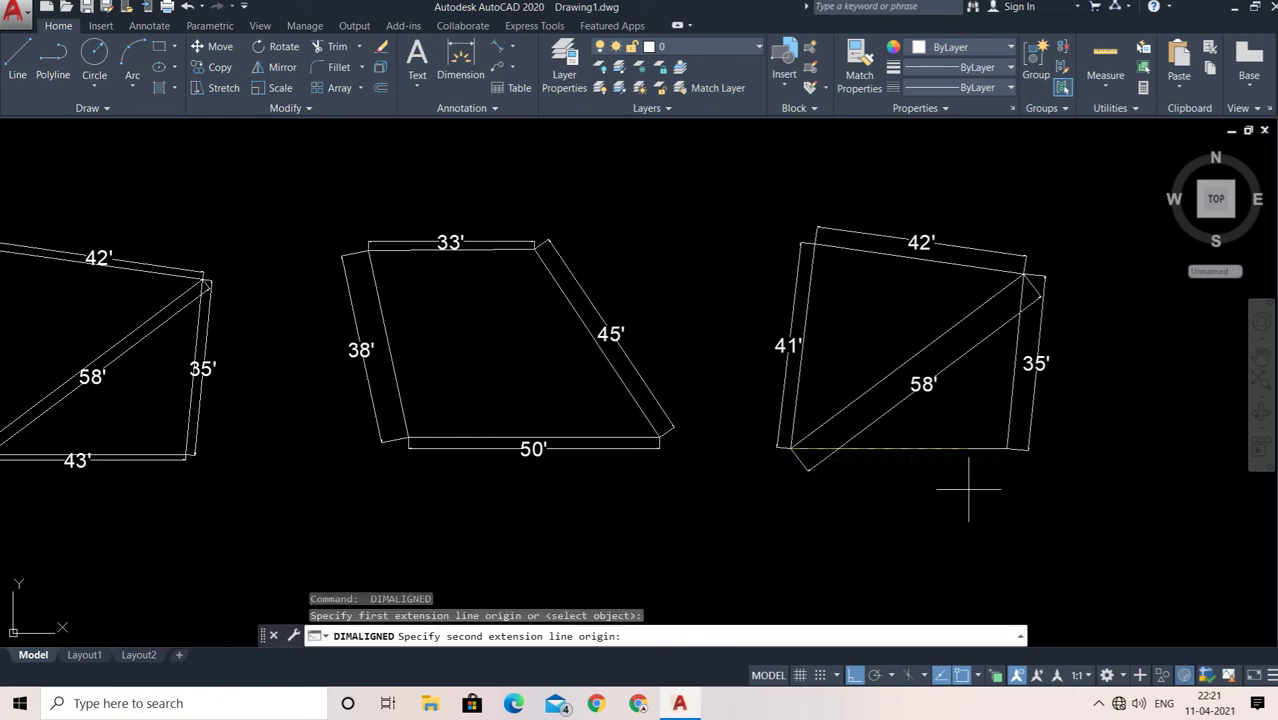
pyautogui.click(1006, 448)
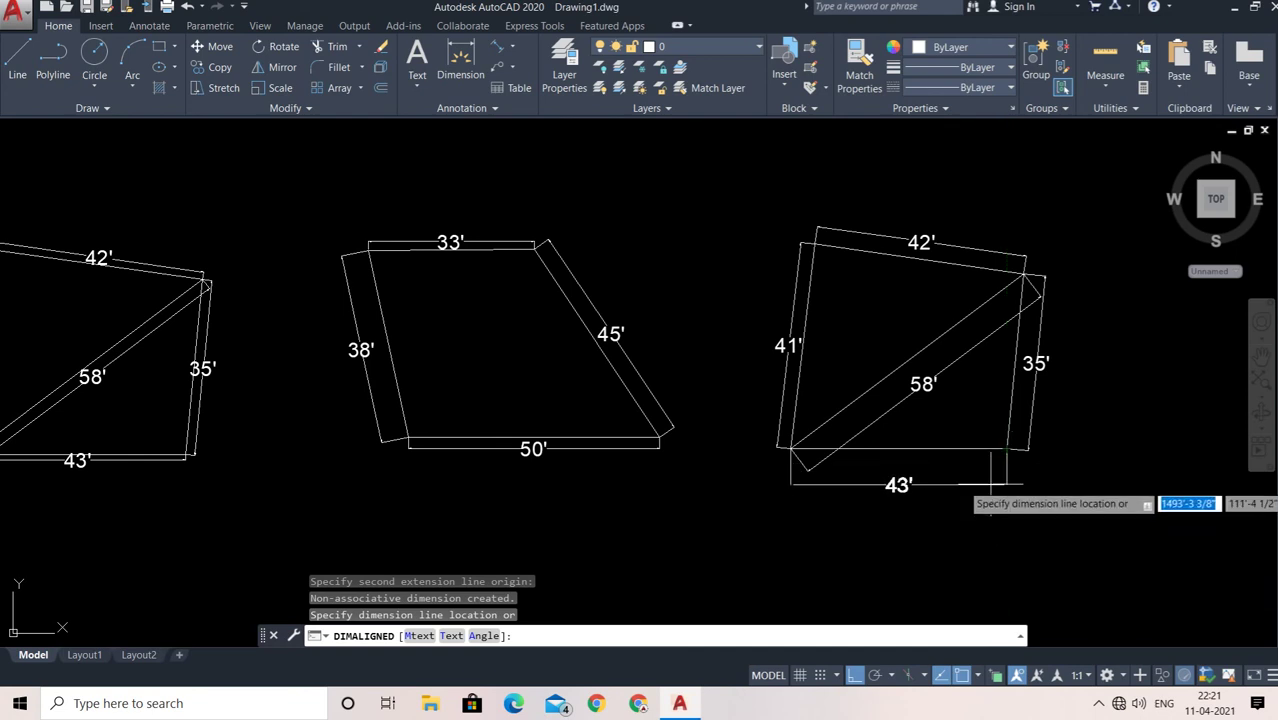
pyautogui.click(1006, 483)
pyautogui.moveTo(742, 404); pyautogui.dragTo(816, 414, button='middle')
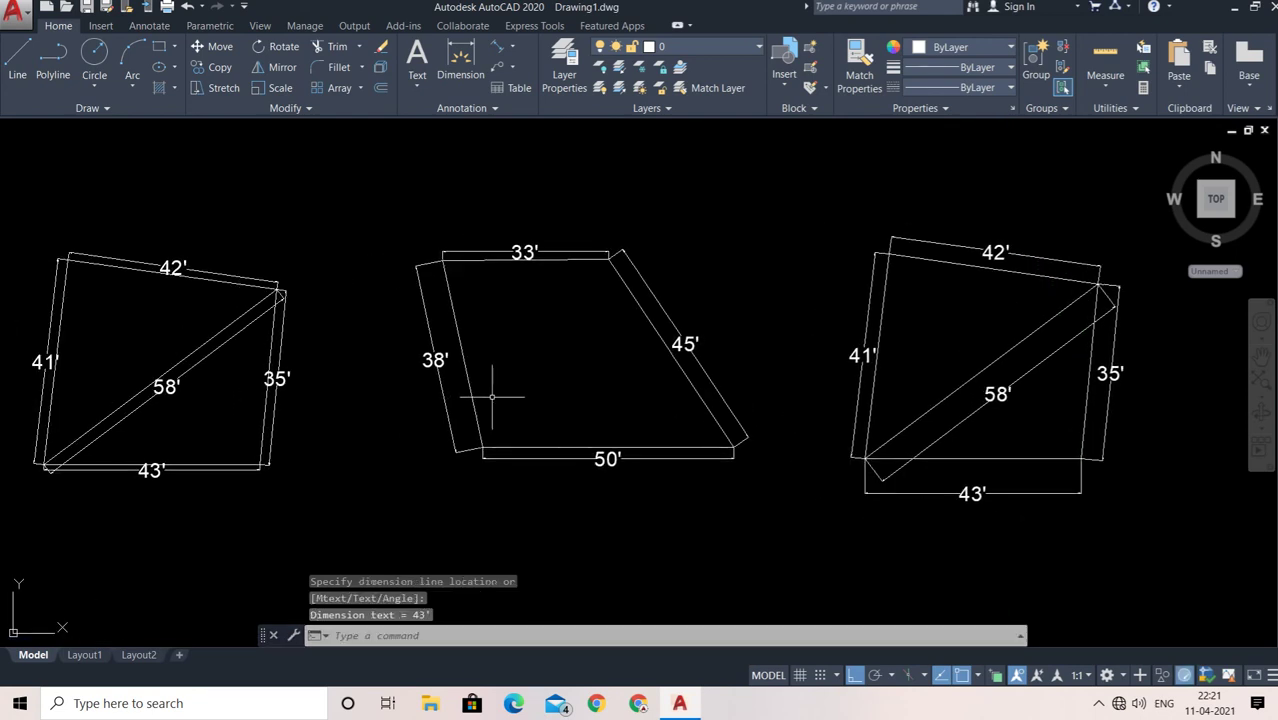
pyautogui.moveTo(492, 397); pyautogui.dragTo(556, 390, button='middle')
pyautogui.scroll(-2, 561, 372)
pyautogui.moveTo(230, 402); pyautogui.dragTo(370, 402, button='middle')
pyautogui.scroll(2, 383, 386)
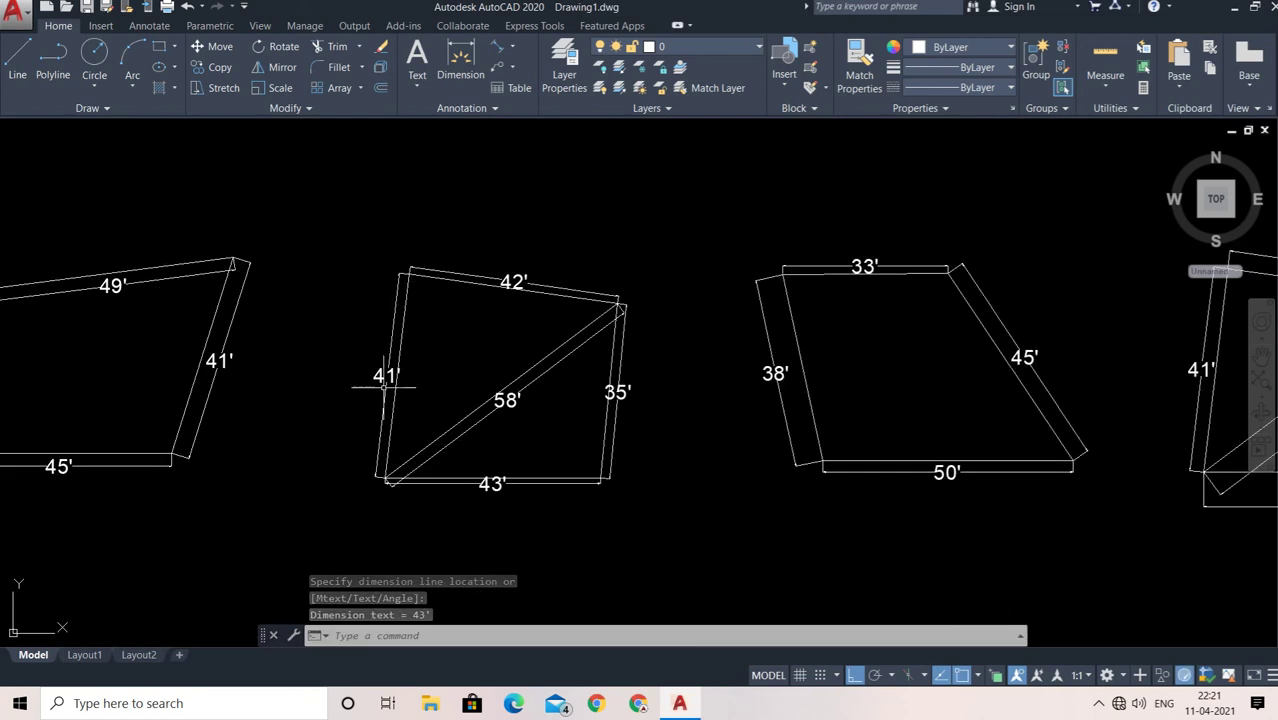
pyautogui.moveTo(713, 408); pyautogui.dragTo(451, 400, button='middle')
pyautogui.scroll(-2, 605, 390)
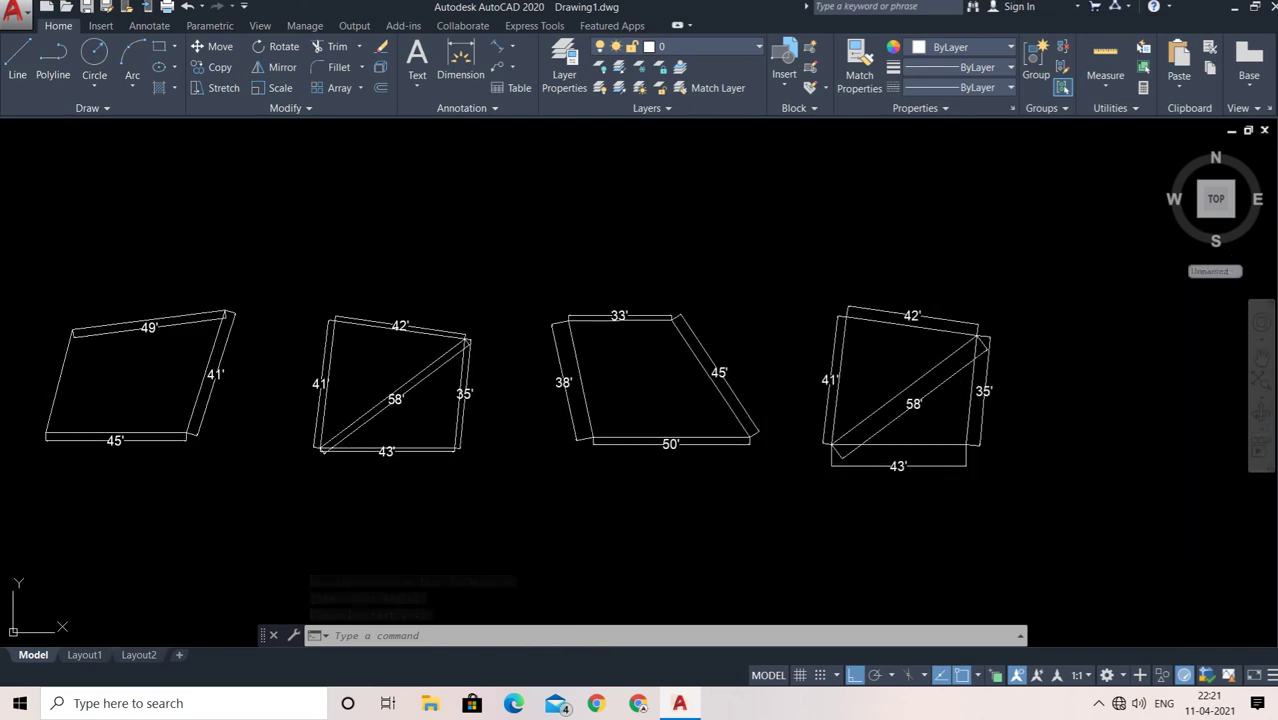
pyautogui.moveTo(659, 354); pyautogui.dragTo(725, 325, button='middle')
pyautogui.moveTo(483, 364); pyautogui.dragTo(595, 380, button='middle')
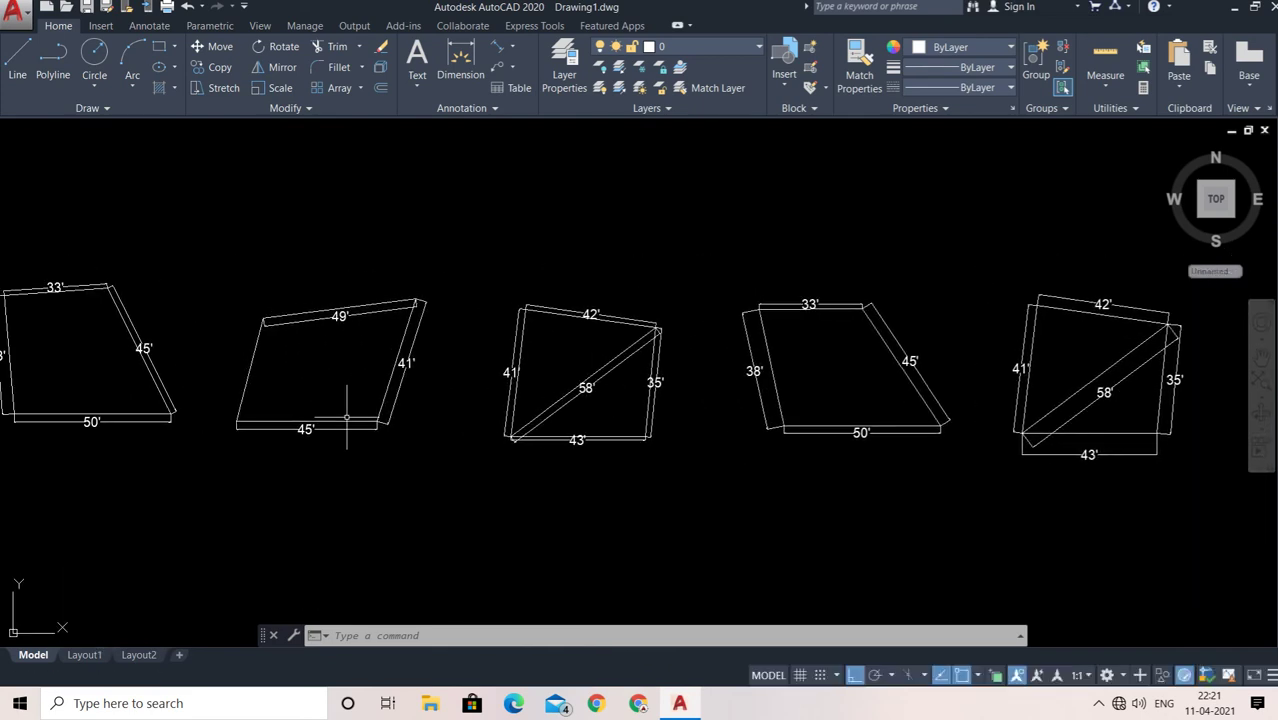
pyautogui.moveTo(347, 417); pyautogui.dragTo(456, 442, button='middle')
pyautogui.scroll(-2, 456, 442)
pyautogui.moveTo(585, 428); pyautogui.dragTo(510, 419, button='middle')
pyautogui.scroll(2, 556, 383)
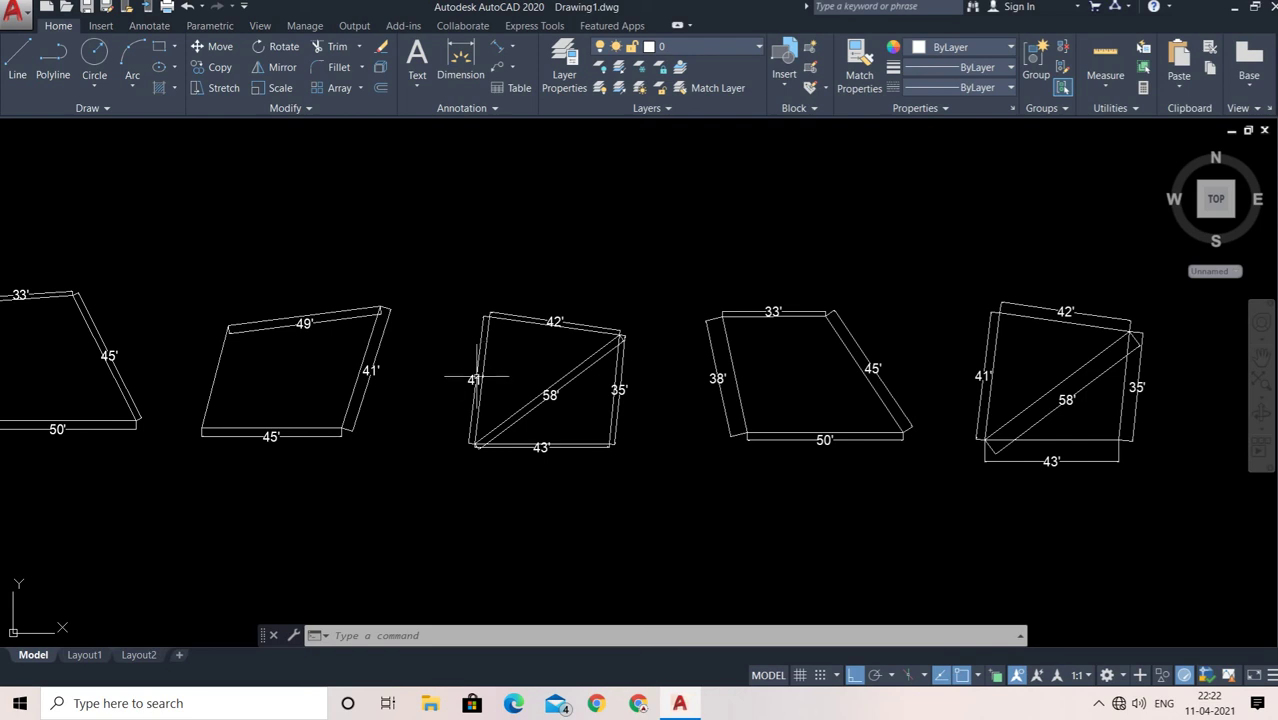
pyautogui.moveTo(673, 414); pyautogui.dragTo(588, 400, button='middle')
pyautogui.scroll(-2, 648, 400)
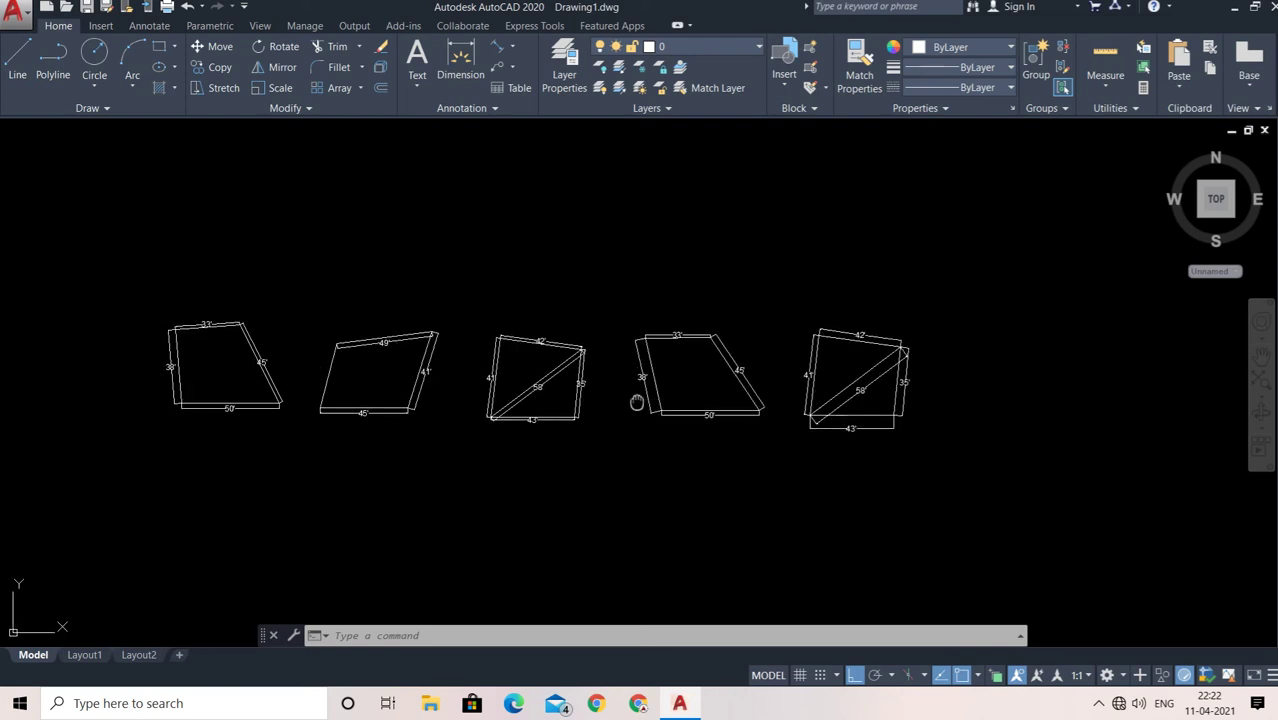
pyautogui.scroll(2, 380, 395)
pyautogui.scroll(2, 493, 345)
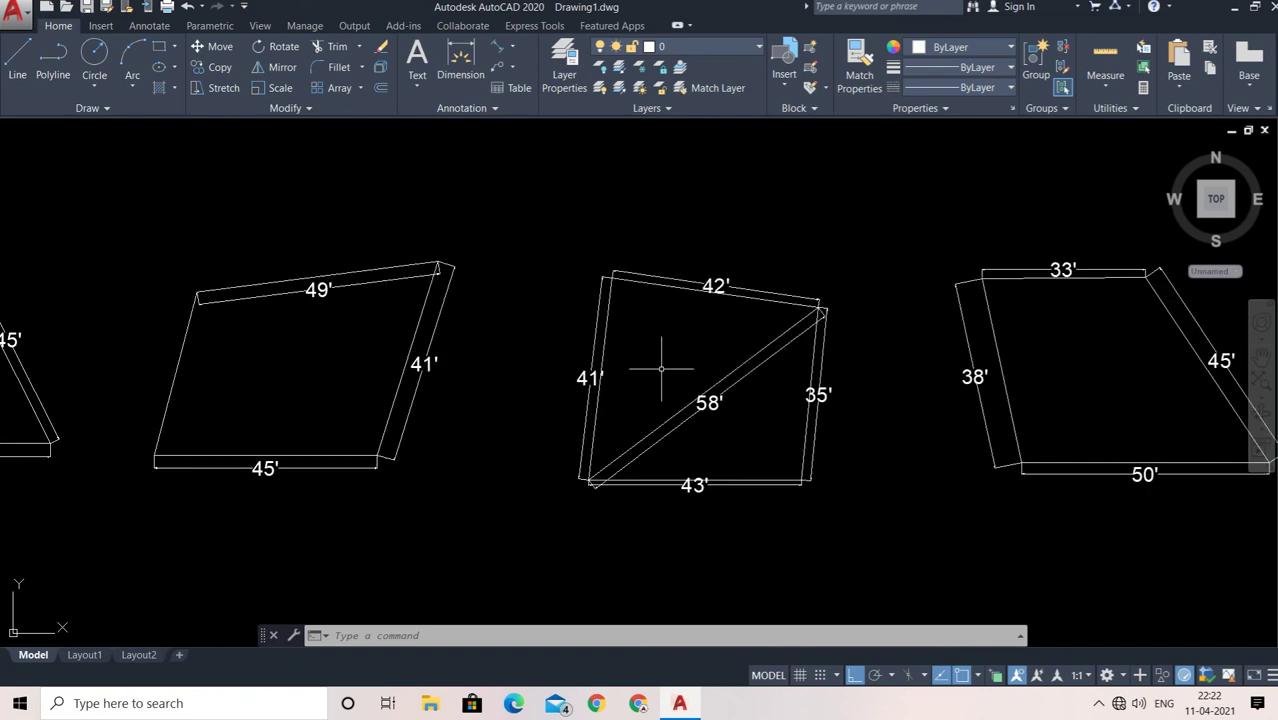
pyautogui.scroll(-2, 704, 374)
pyautogui.moveTo(788, 379); pyautogui.dragTo(438, 389, button='middle')
pyautogui.scroll(2, 585, 358)
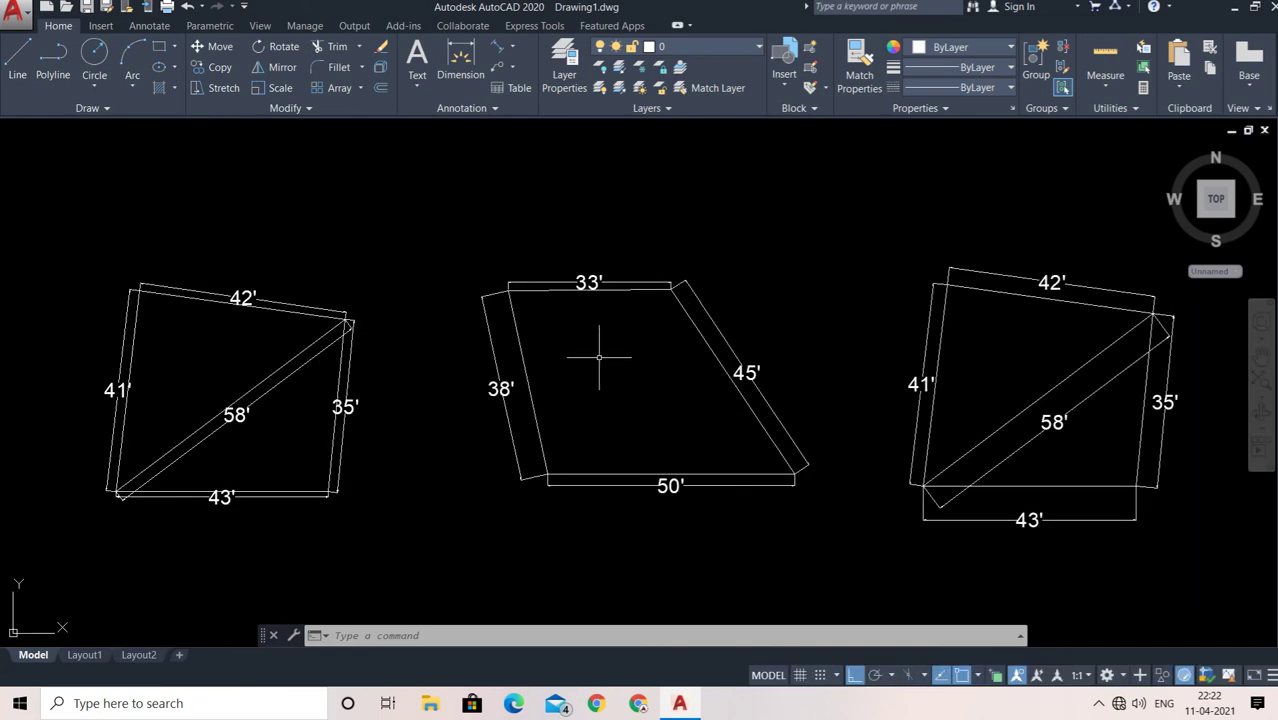
pyautogui.moveTo(593, 357); pyautogui.dragTo(623, 337, button='middle')
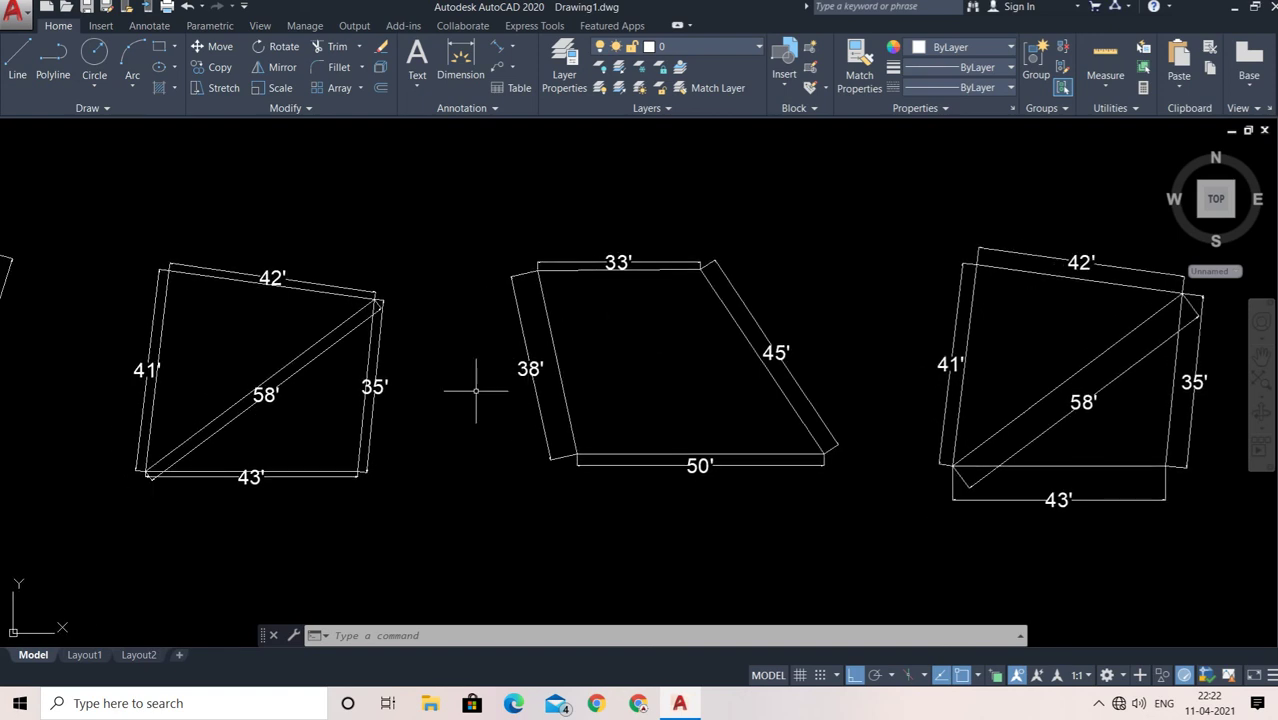